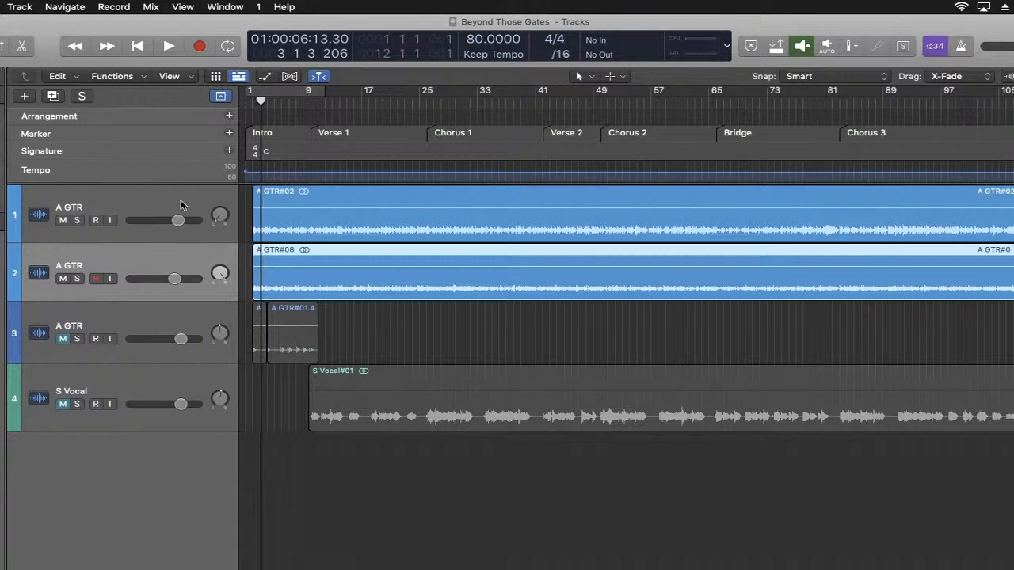
- Check the YouTube Studio live chat, minimize its window and return to the Beyond Those Gates project
{"action": "left_click", "coordinate": [340, 215]}
{"action": "left_click", "coordinate": [333, 267]}
{"action": "left_click", "coordinate": [922, 569]}
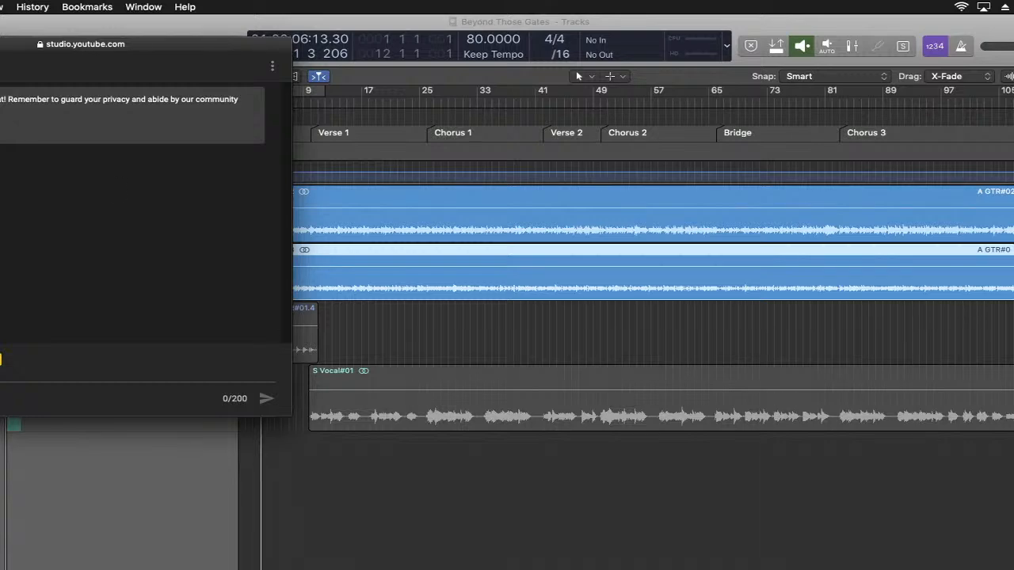
{"action": "key", "text": "super+m"}
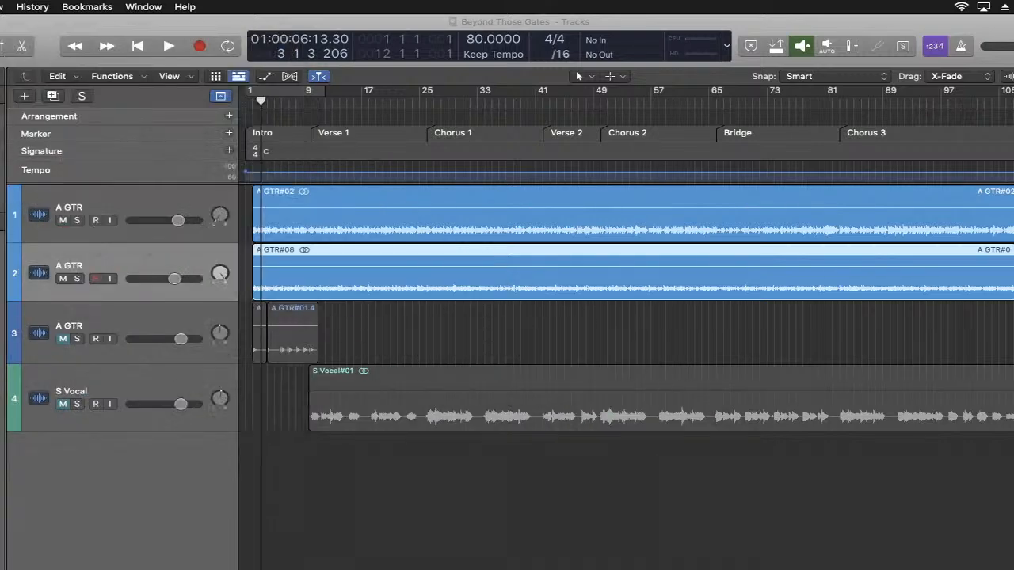
{"action": "left_click", "coordinate": [721, 531]}
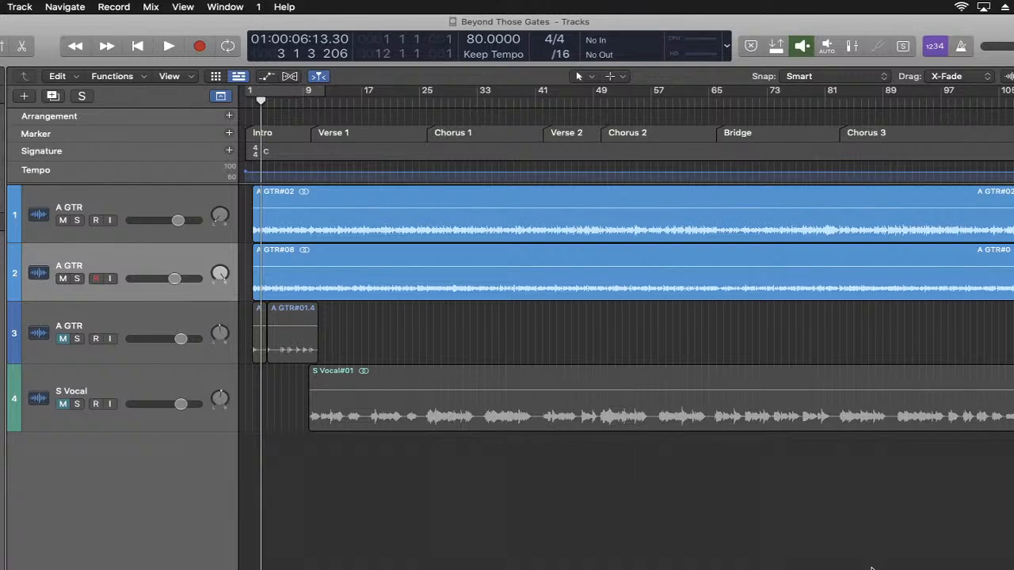
- Select the first A GTR track, play the song from the beginning into Verse 1 and stop playback
{"action": "left_click", "coordinate": [183, 203]}
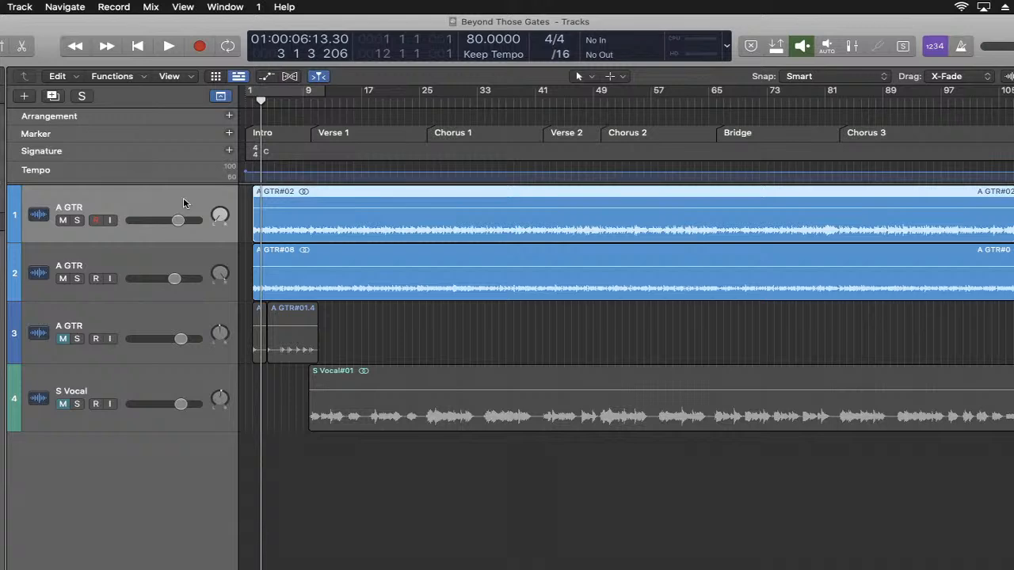
{"action": "left_click", "coordinate": [137, 43]}
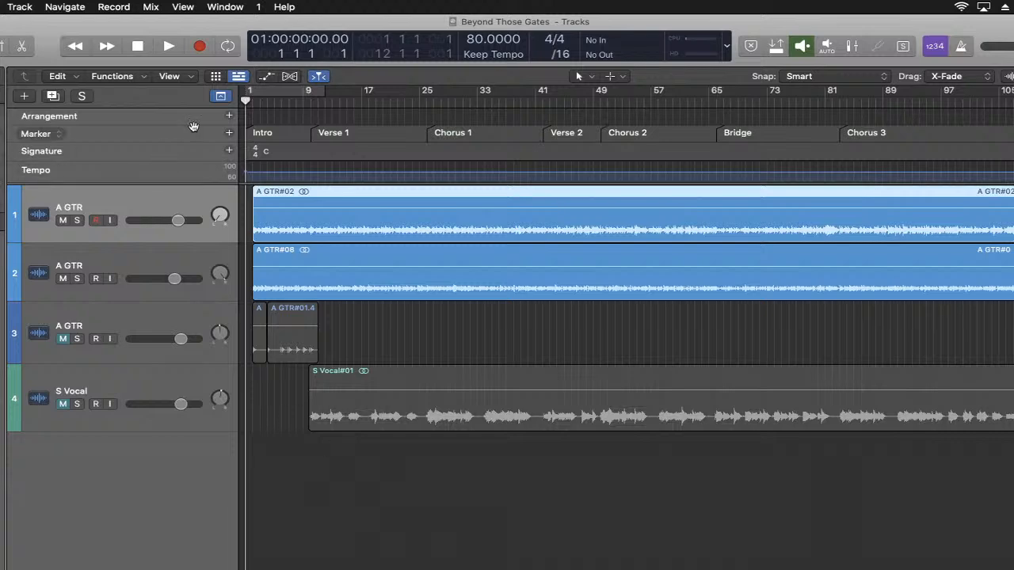
{"action": "left_click", "coordinate": [167, 48]}
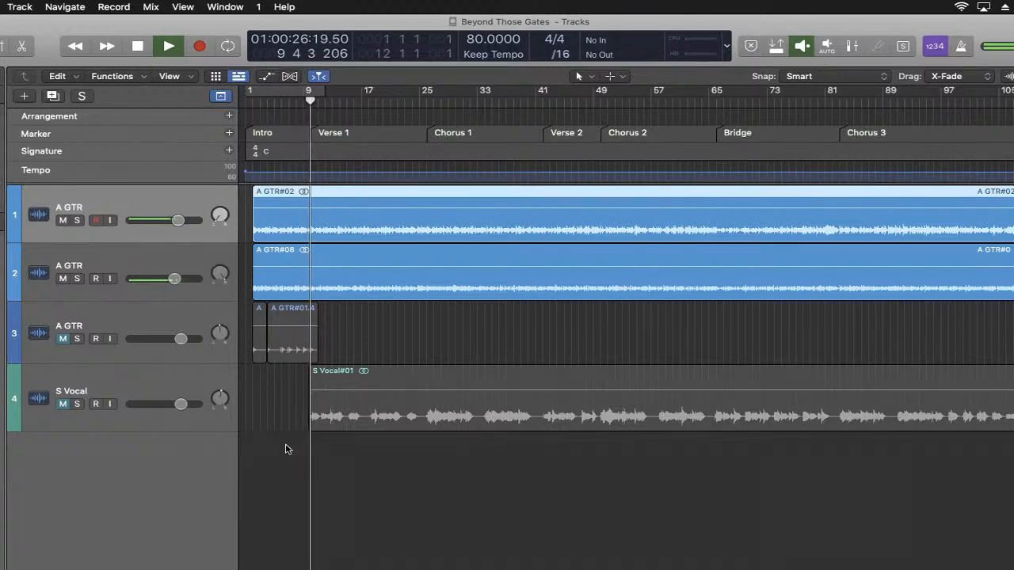
{"action": "key", "text": "space"}
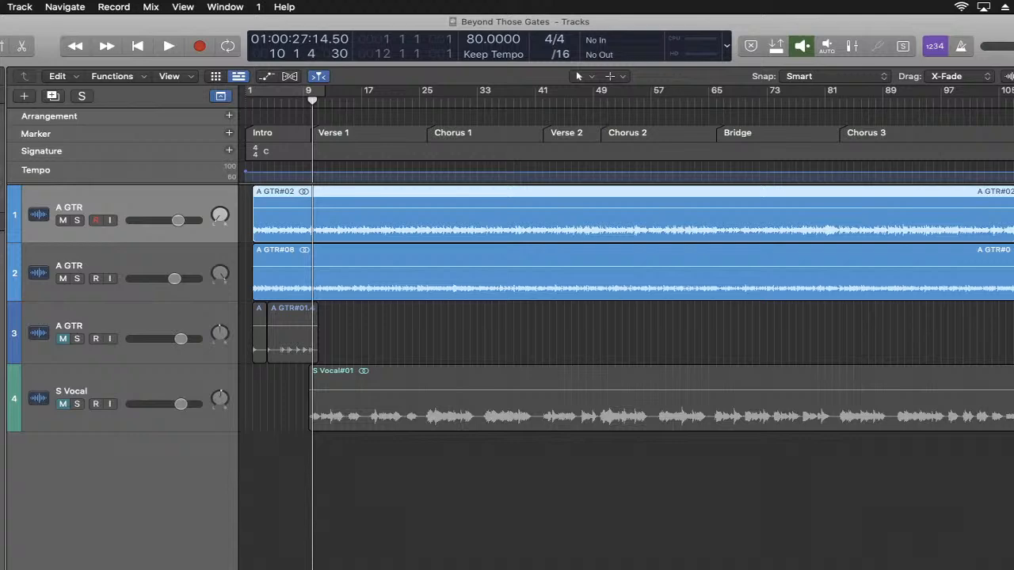
- Check the live chat, return to the project and open the Channel EQ of the first A GTR track
{"action": "left_click", "coordinate": [839, 569]}
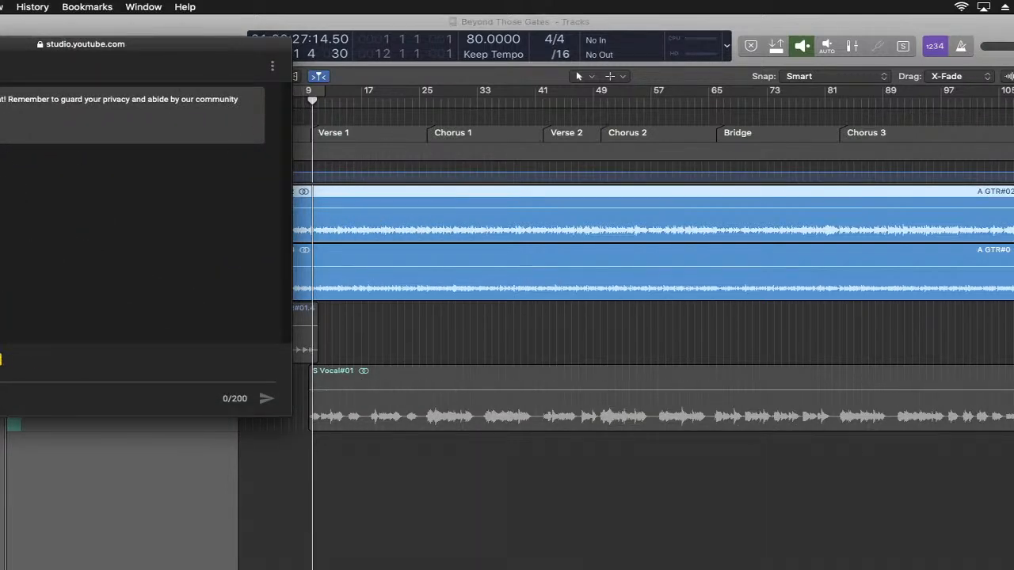
{"action": "left_click", "coordinate": [570, 496]}
{"action": "left_click", "coordinate": [574, 501]}
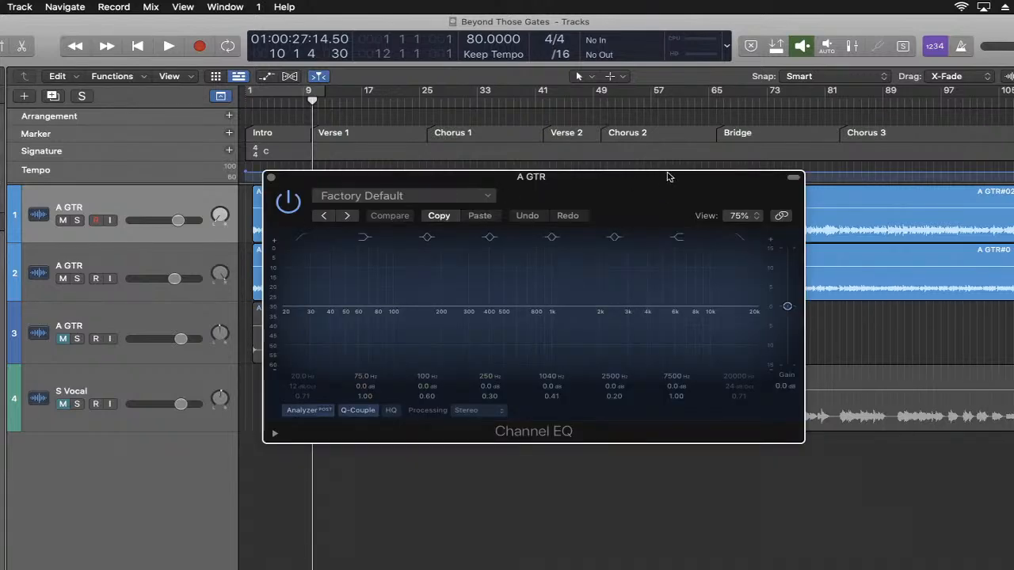
{"action": "left_click_drag", "start_coordinate": [652, 210], "coordinate": [641, 246]}
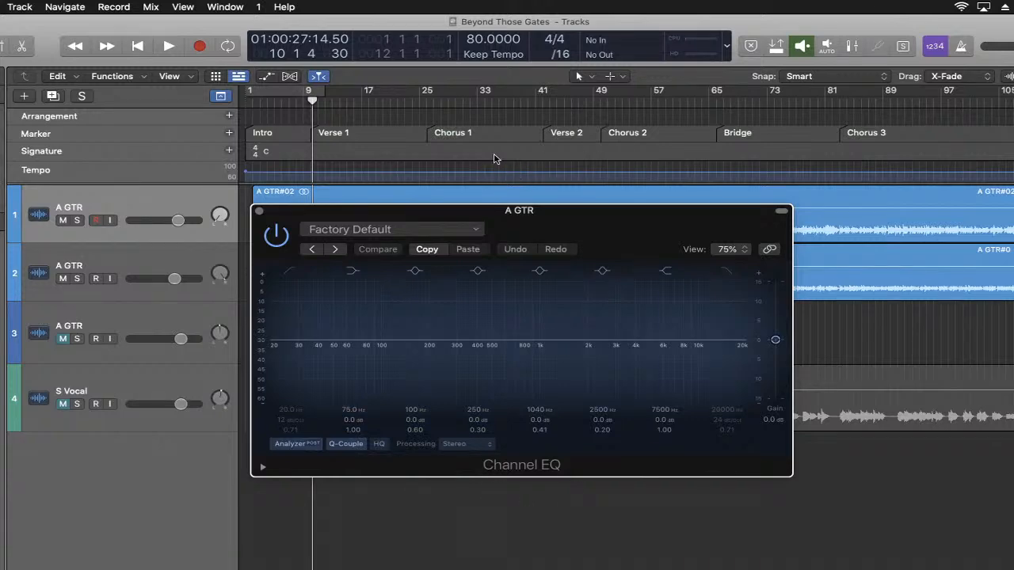
- Play the intro and examine the first guitar's frequency spectrum in the Channel EQ analyzer
{"action": "left_click", "coordinate": [167, 46]}
{"action": "left_click", "coordinate": [168, 46]}
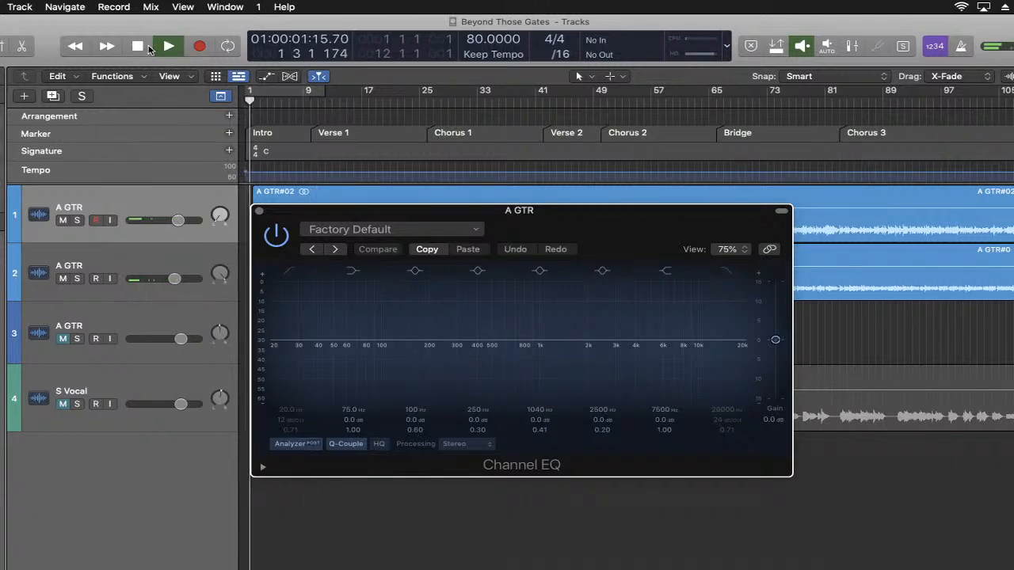
{"action": "left_click", "coordinate": [148, 48]}
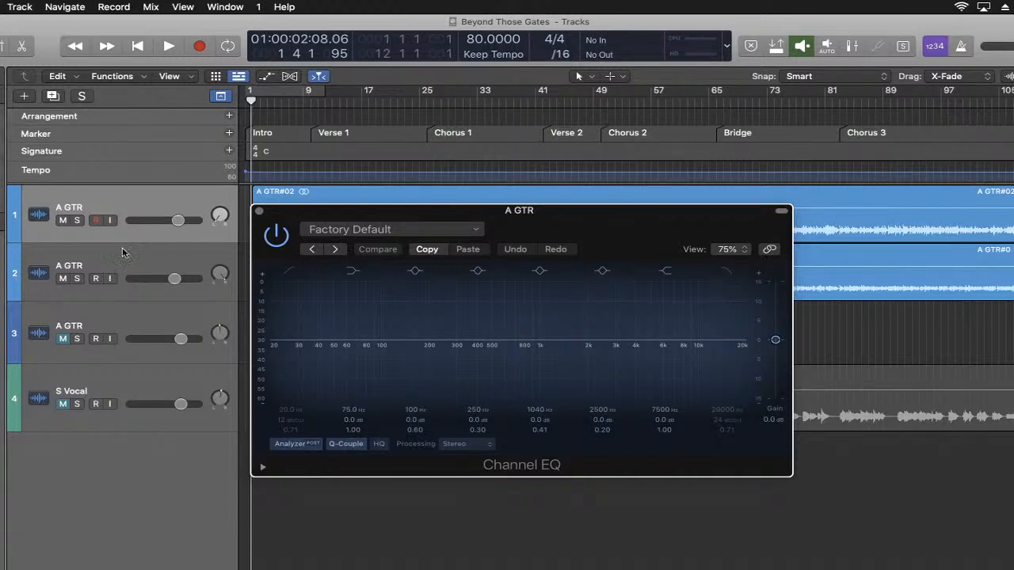
{"action": "left_click_drag", "start_coordinate": [331, 213], "coordinate": [464, 252]}
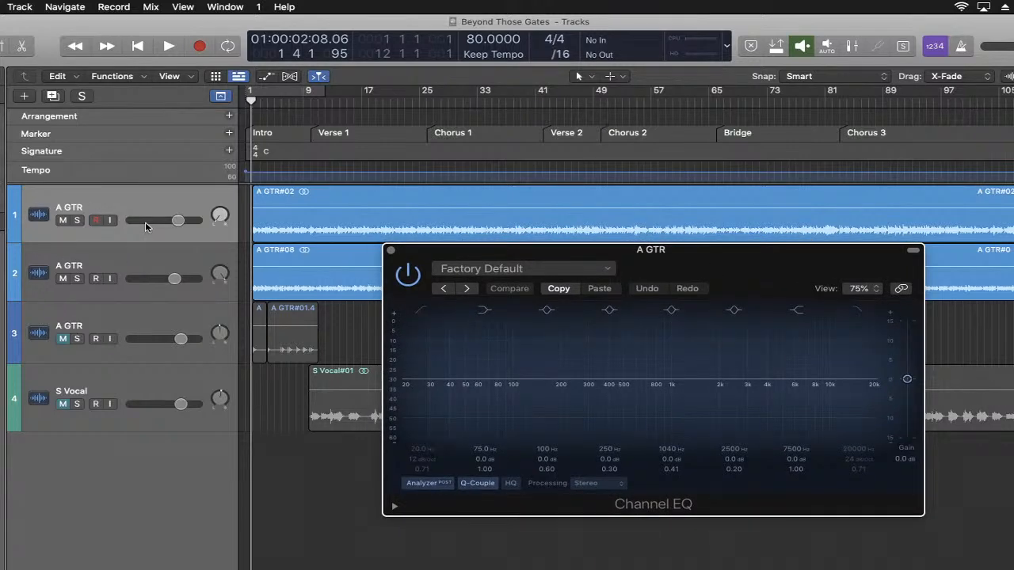
{"action": "left_click_drag", "start_coordinate": [724, 276], "coordinate": [445, 209]}
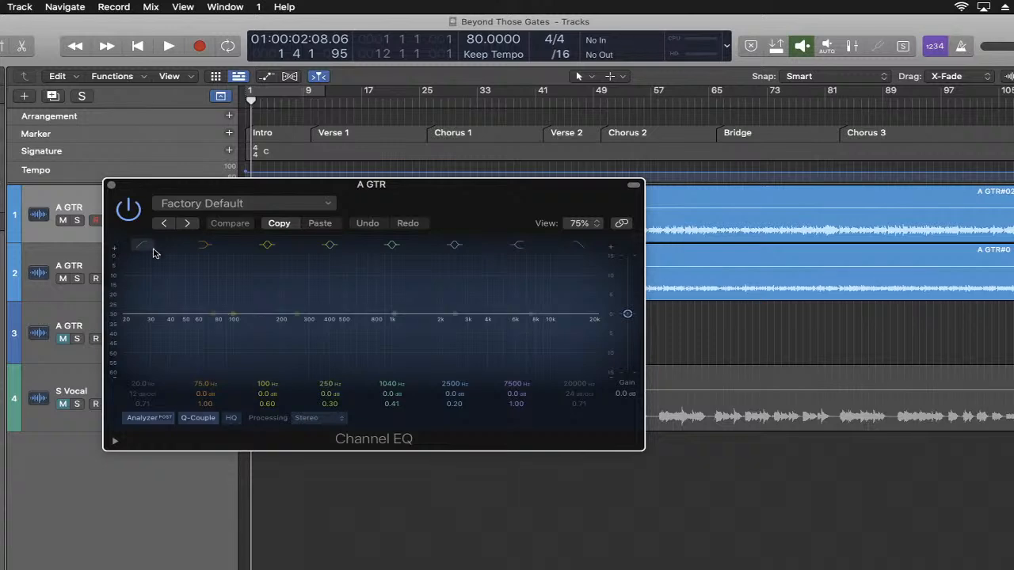
{"action": "left_click_drag", "start_coordinate": [457, 211], "coordinate": [512, 217]}
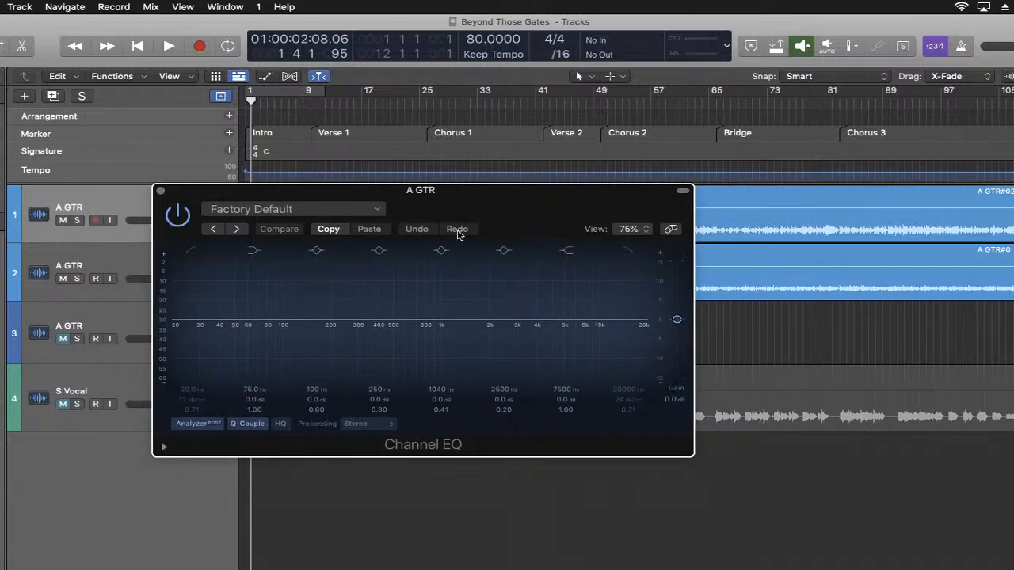
{"action": "key", "text": "space"}
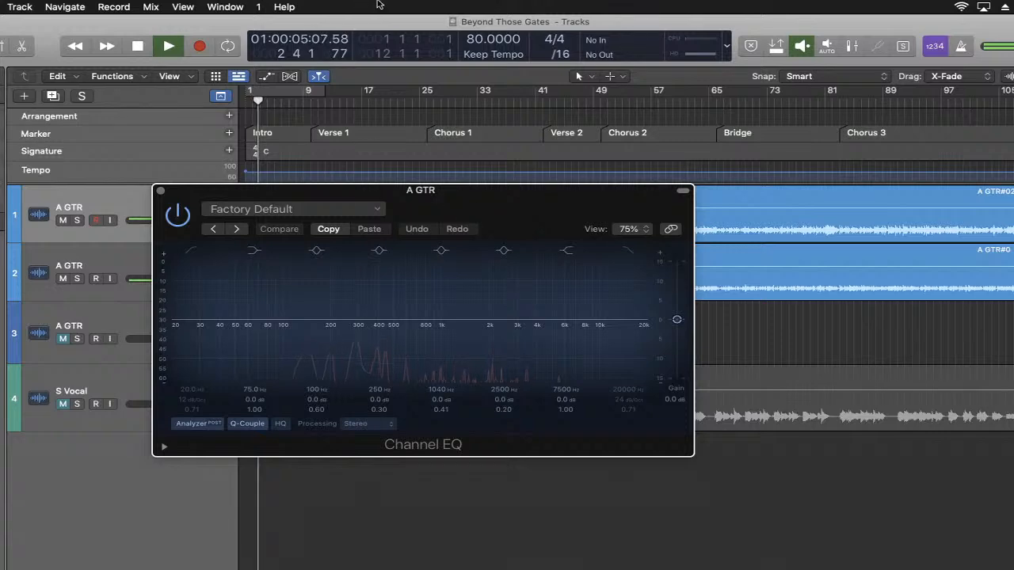
{"action": "left_click_drag", "start_coordinate": [500, 210], "coordinate": [537, 223]}
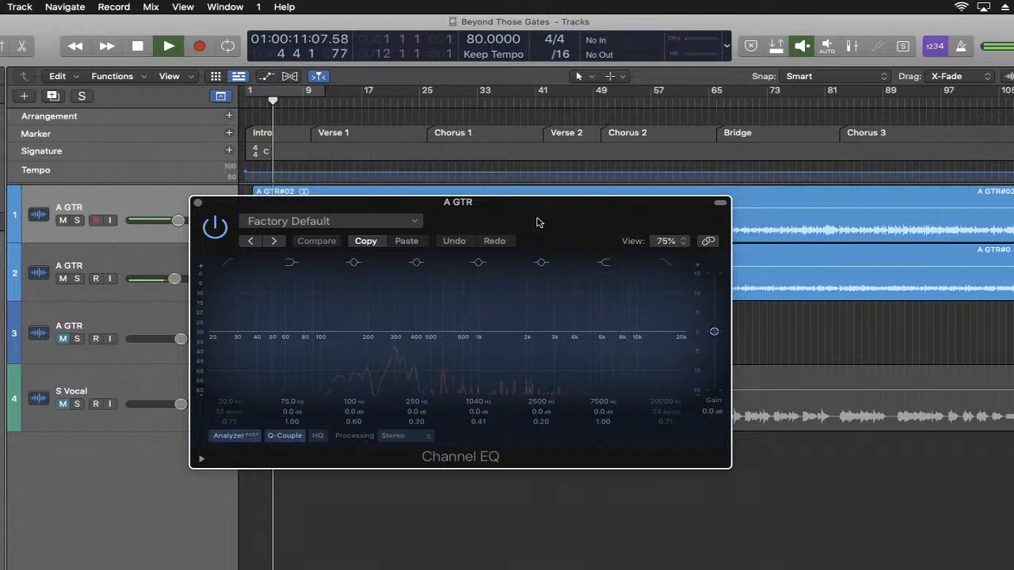
{"action": "left_click_drag", "start_coordinate": [536, 222], "coordinate": [543, 233]}
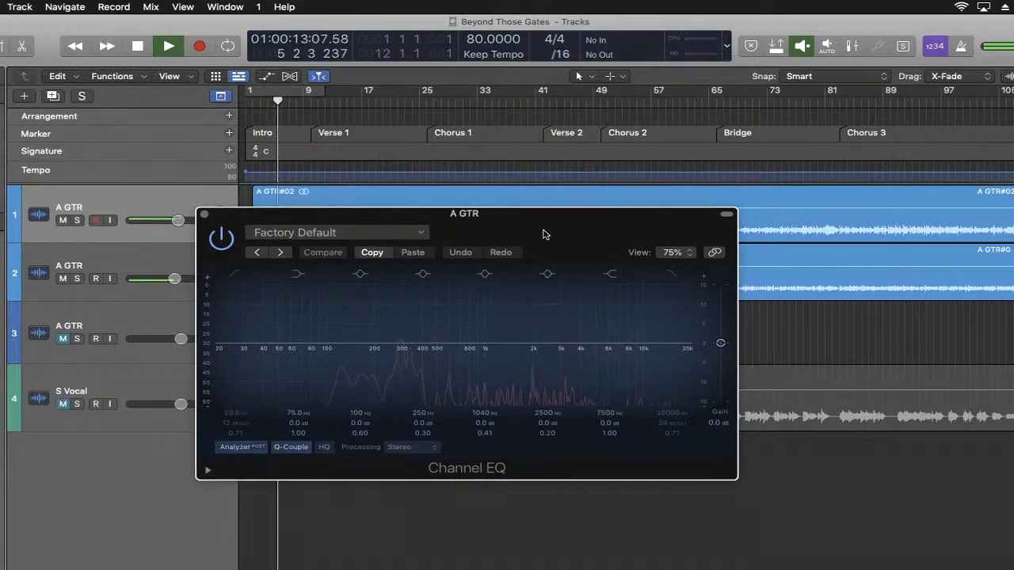
{"action": "key", "text": "space"}
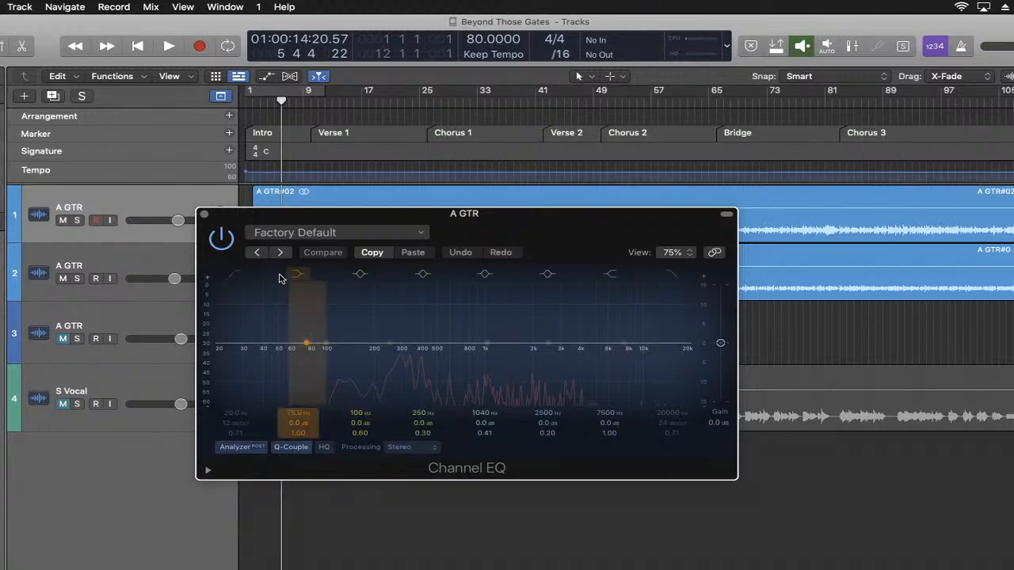
- Enable the EQ's low-cut filter at 12 dB/Oct and sweep its cutoff up to about 150 Hz during playback
{"action": "left_click", "coordinate": [235, 274]}
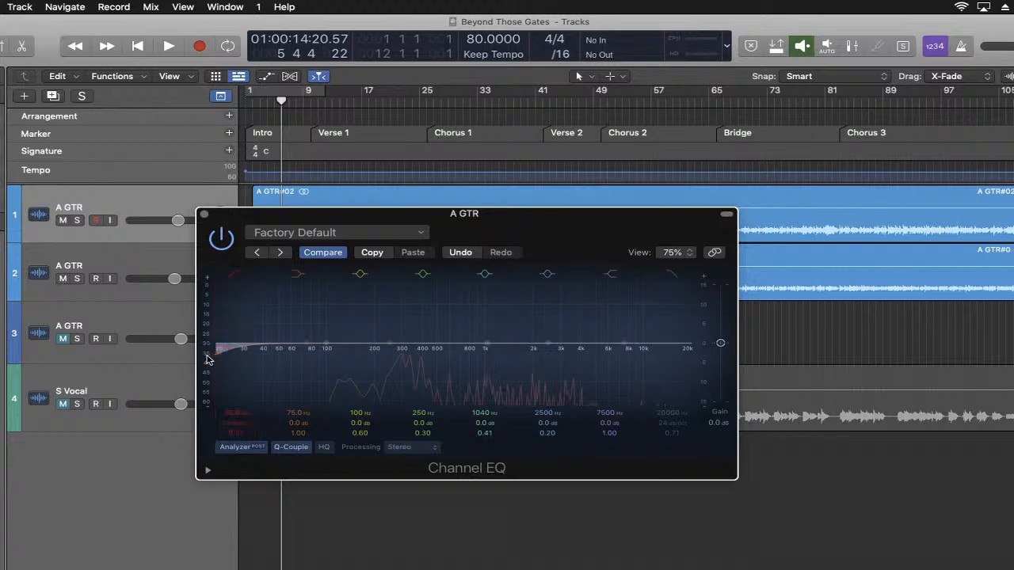
{"action": "key", "text": "space"}
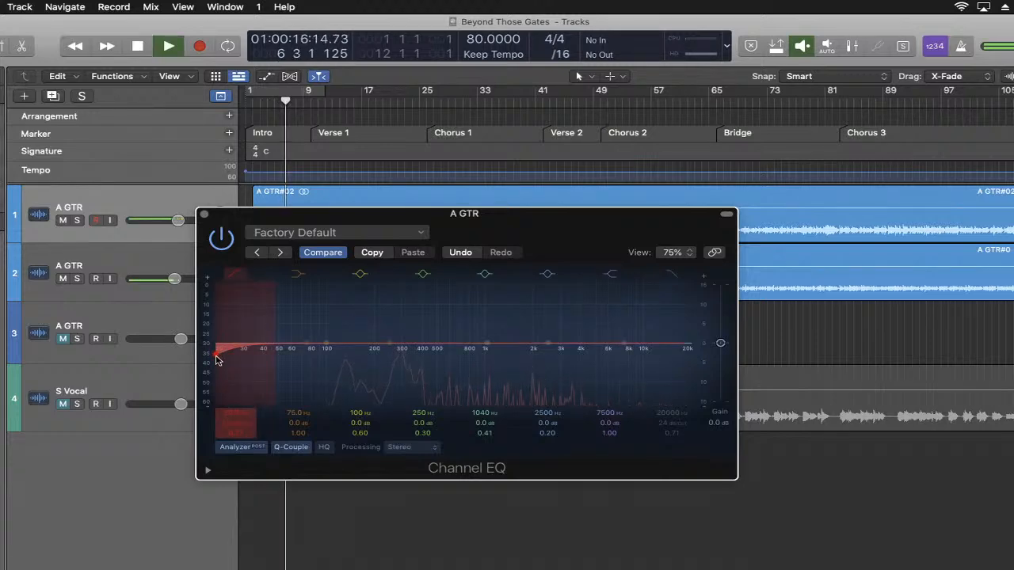
{"action": "left_click_drag", "start_coordinate": [222, 360], "coordinate": [362, 358]}
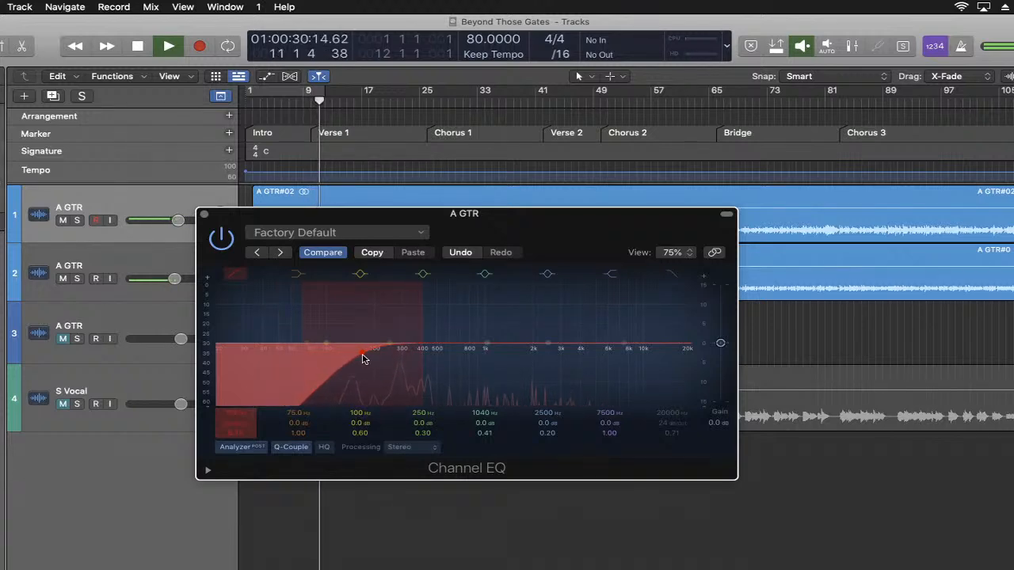
{"action": "key", "text": "space"}
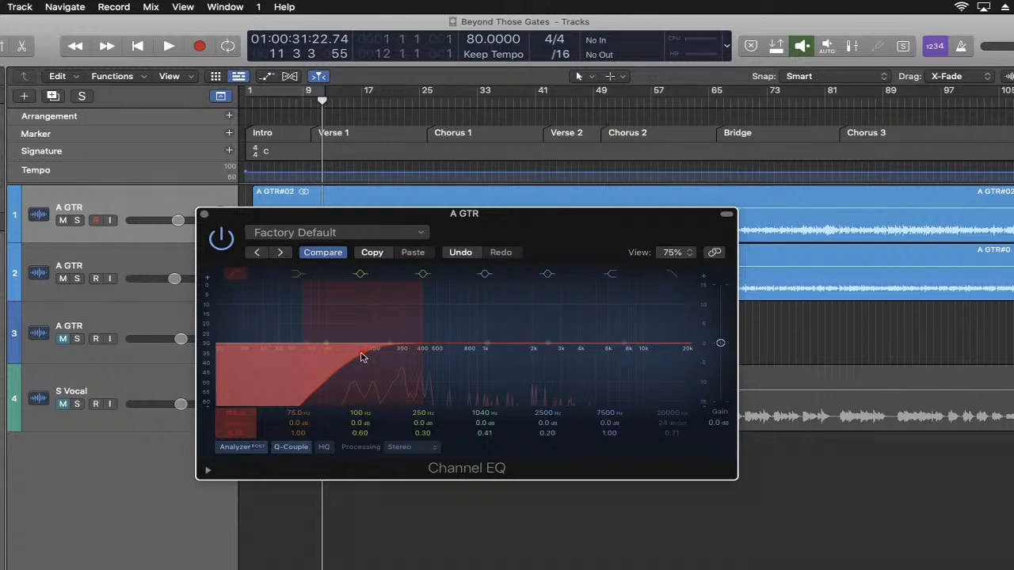
{"action": "key", "text": "space"}
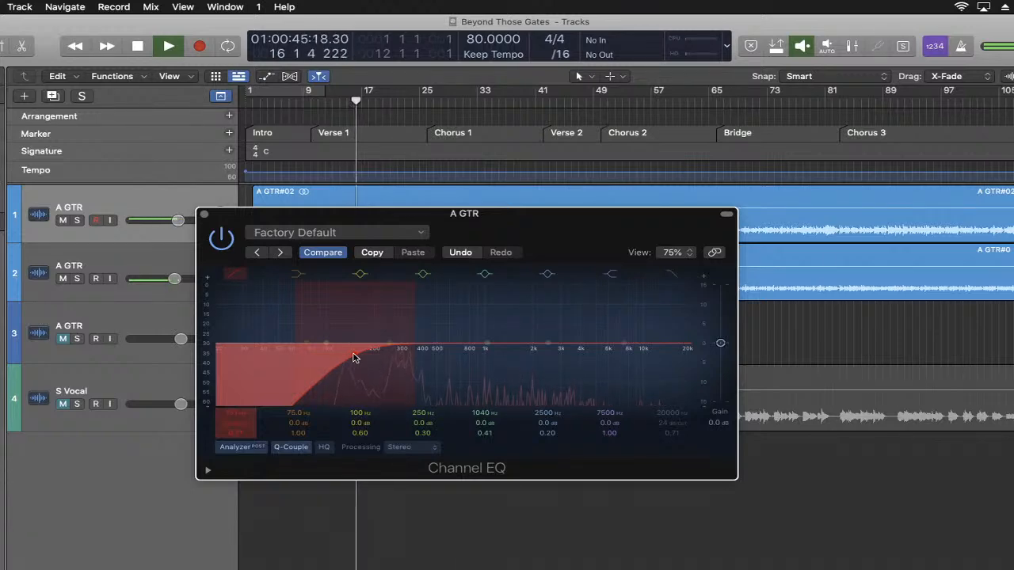
{"action": "key", "text": "space"}
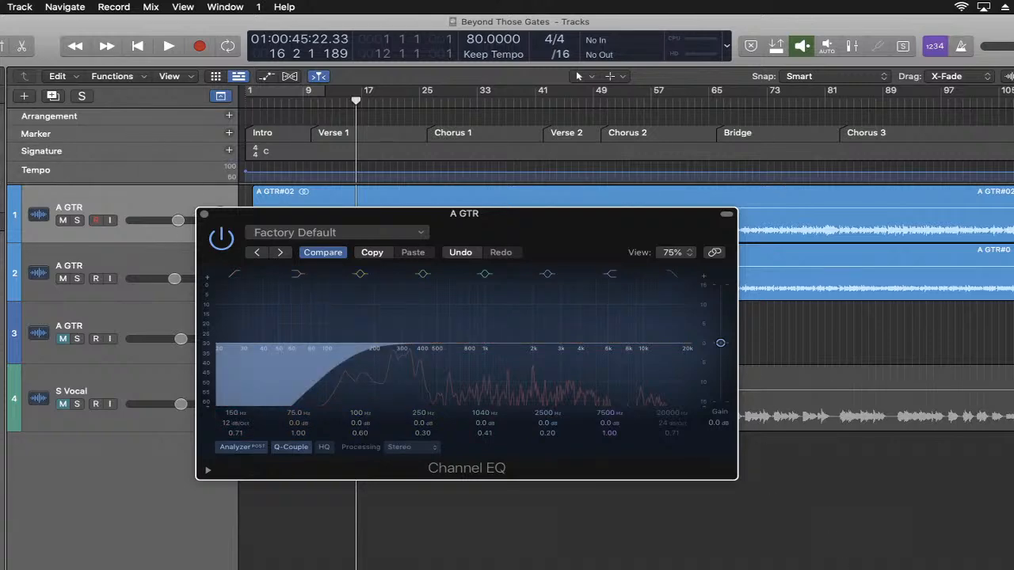
- Check the live chat again, minimize it and return to the guitar's Channel EQ
{"action": "left_click", "coordinate": [900, 562]}
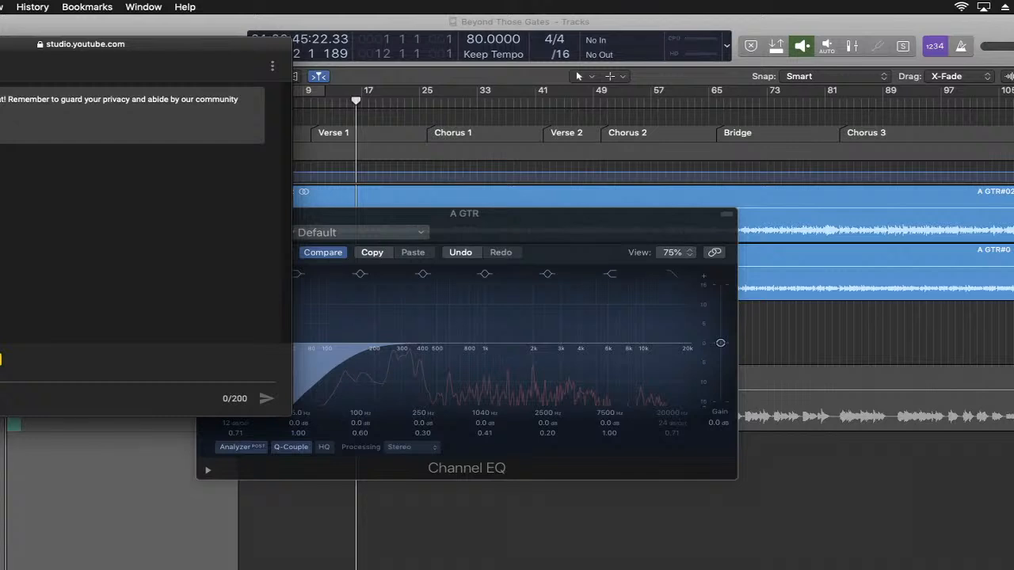
{"action": "key", "text": "super+m"}
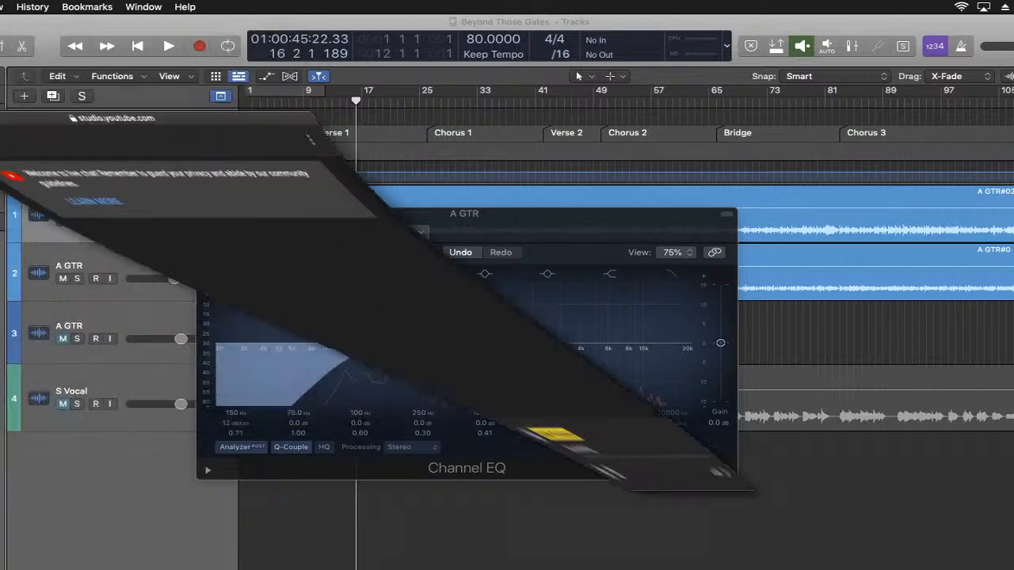
{"action": "left_click", "coordinate": [545, 237]}
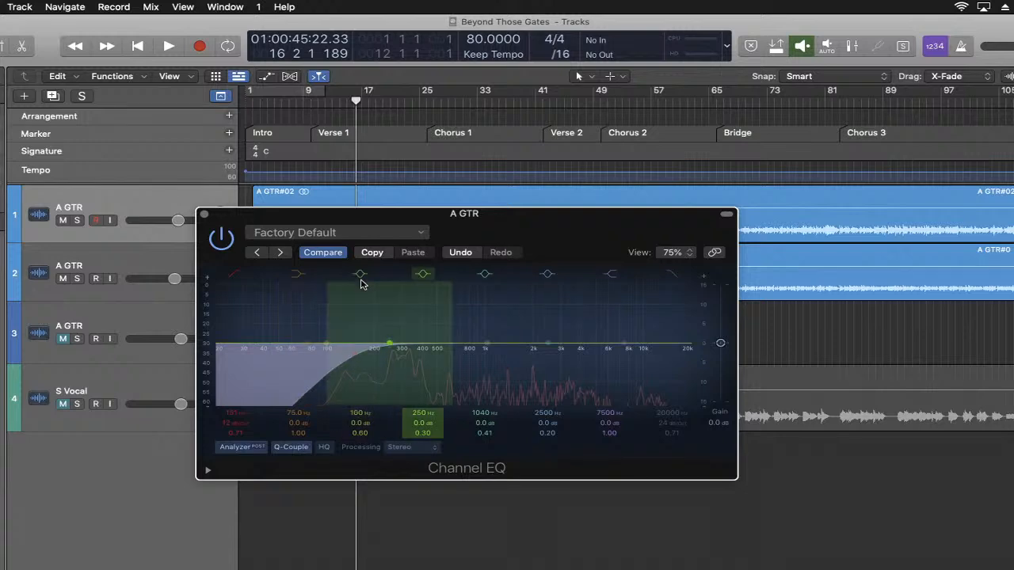
- Boost the 100 Hz bell band by about 11.5 dB, narrow its Q to 6.60 and sweep it to about 302 Hz during playback
{"action": "left_click_drag", "start_coordinate": [355, 290], "coordinate": [440, 290]}
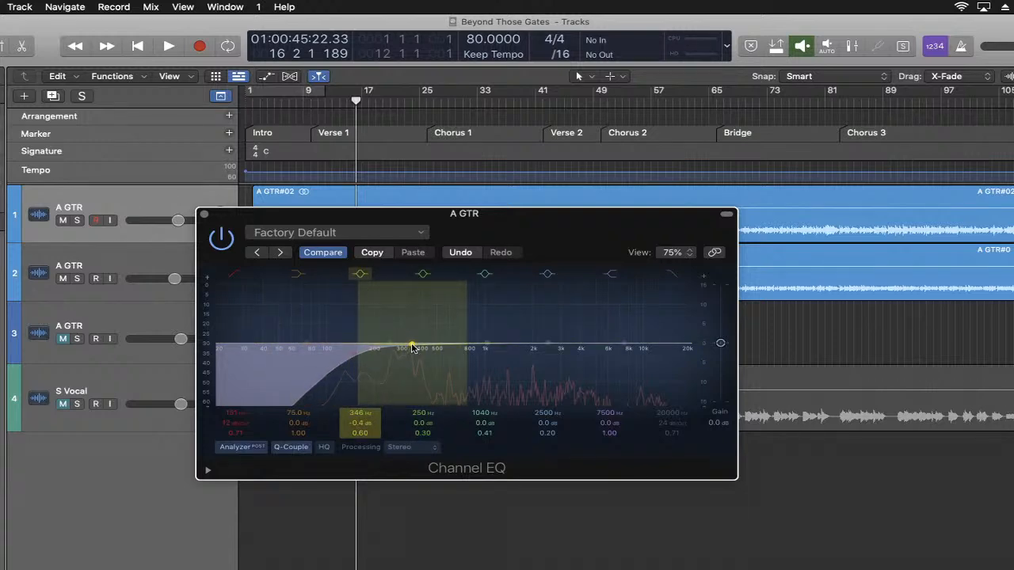
{"action": "left_click_drag", "start_coordinate": [413, 348], "coordinate": [411, 326]}
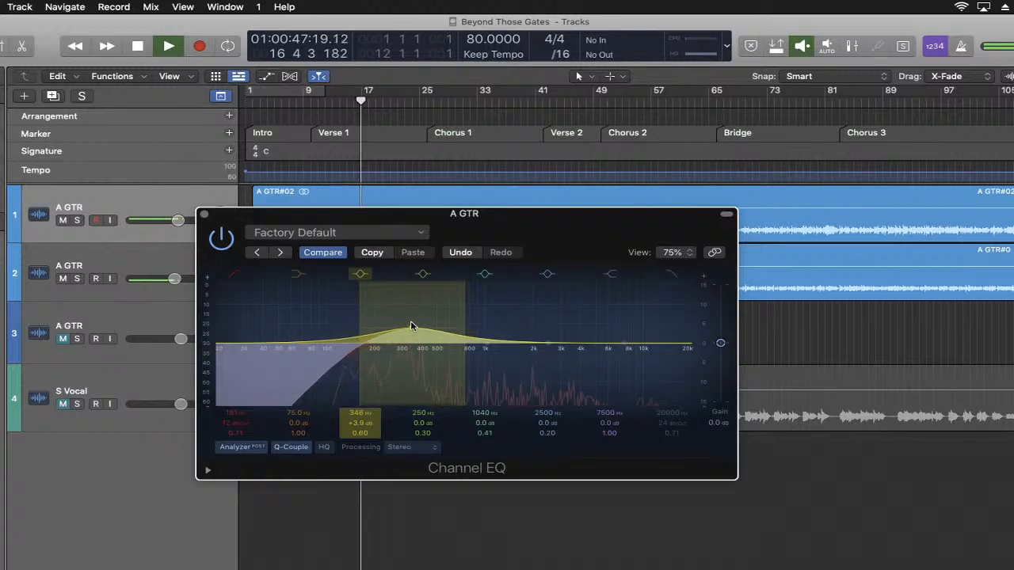
{"action": "left_click_drag", "start_coordinate": [358, 433], "coordinate": [358, 435]}
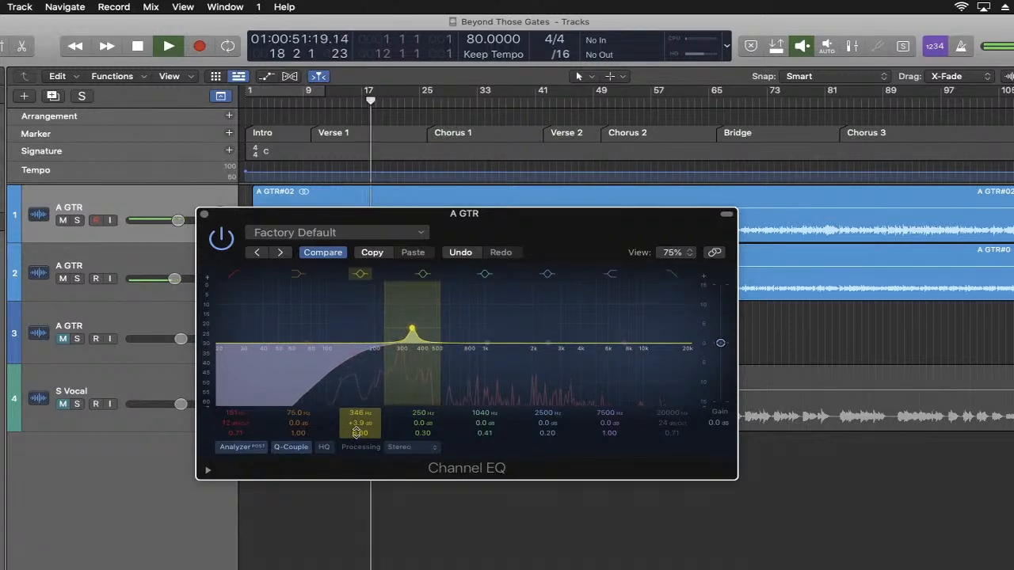
{"action": "left_click_drag", "start_coordinate": [412, 330], "coordinate": [406, 301]}
{"action": "right_click", "coordinate": [400, 292]}
{"action": "left_click", "coordinate": [393, 297]}
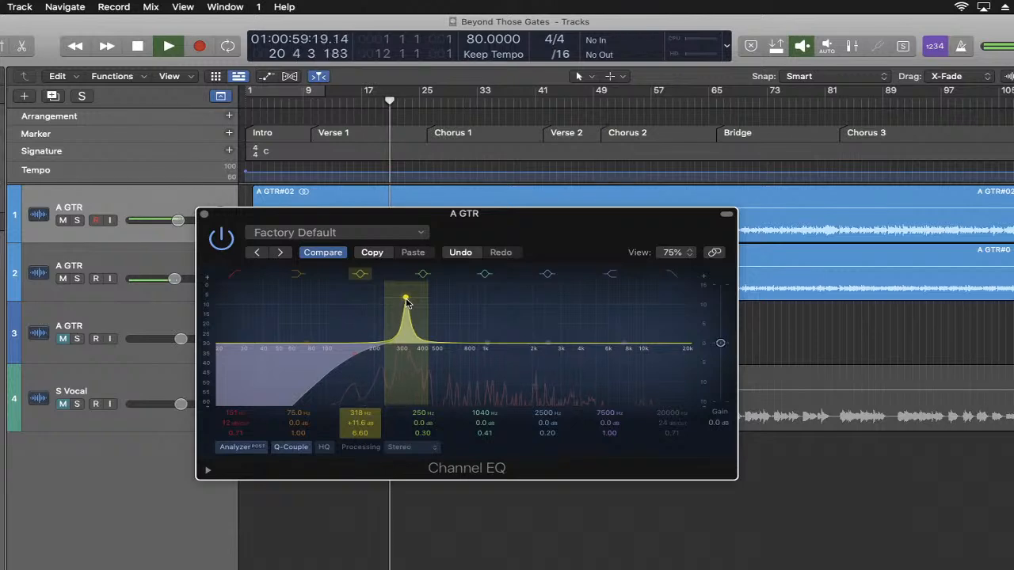
{"action": "left_click_drag", "start_coordinate": [406, 302], "coordinate": [403, 303]}
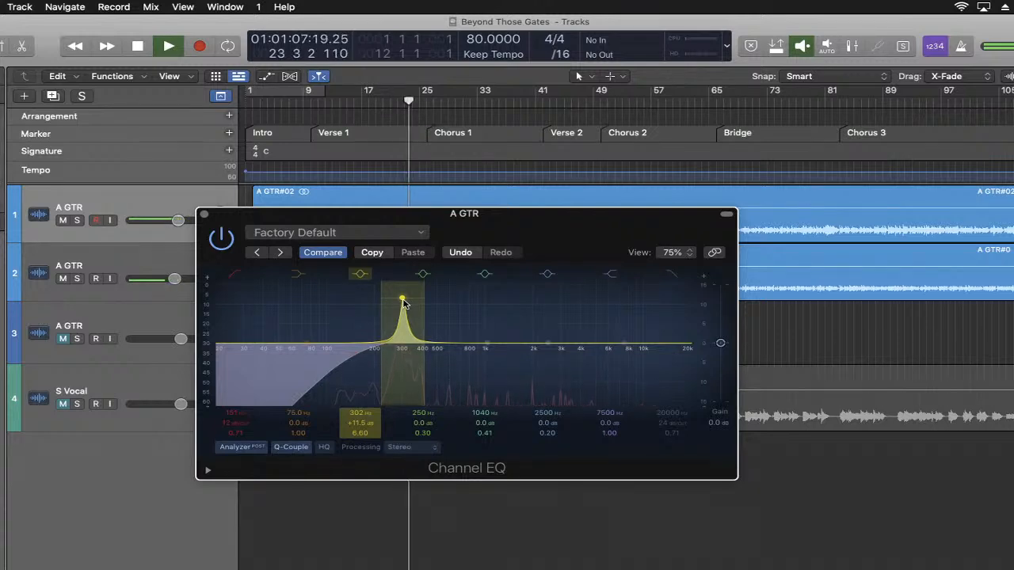
{"action": "key", "text": "space"}
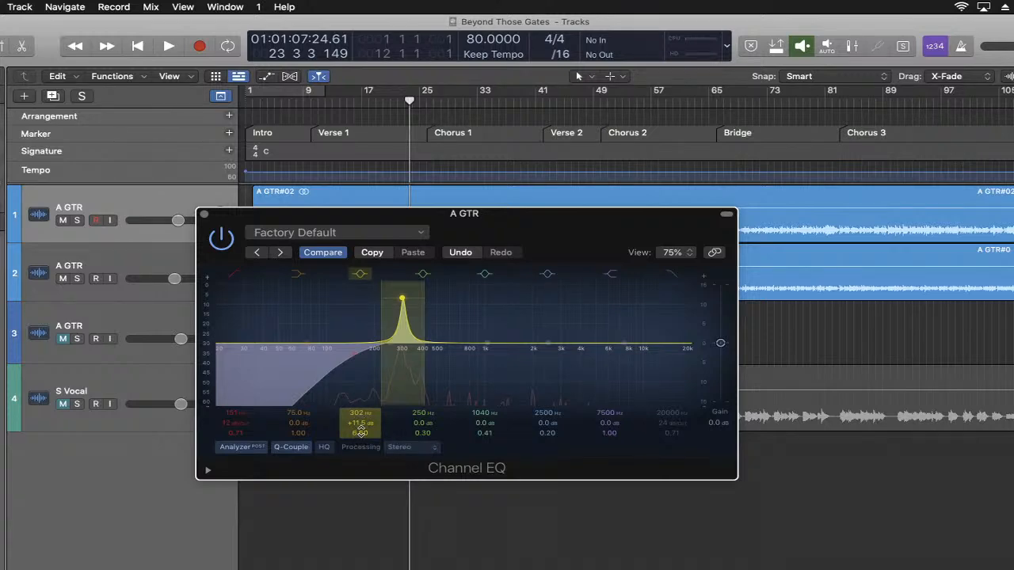
- Turn the boosted 302 Hz band into a 3.0 dB cut and widen its Q slightly
{"action": "key", "text": "space"}
{"action": "left_click_drag", "start_coordinate": [361, 433], "coordinate": [363, 496]}
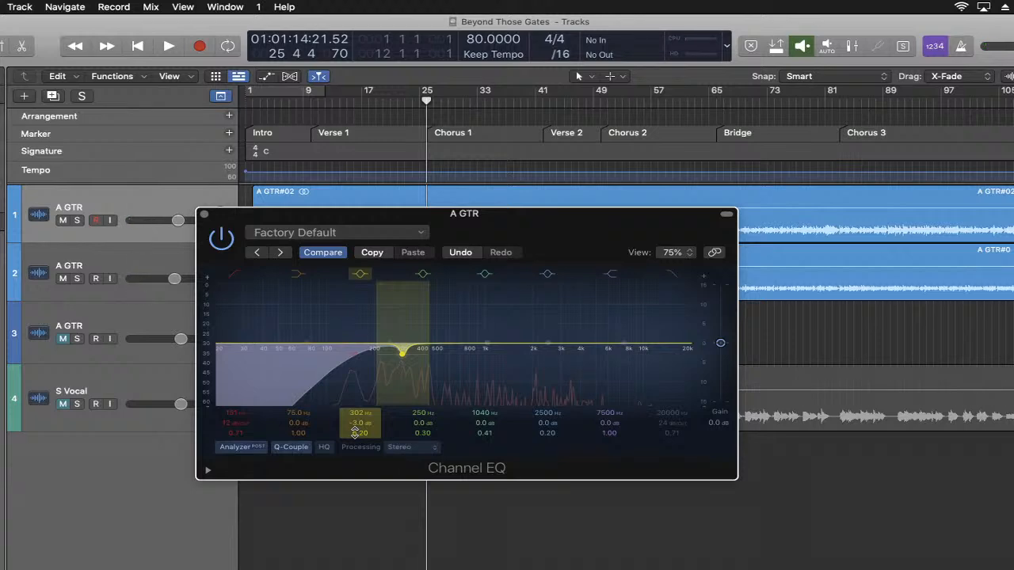
- Set the Q of the 302 Hz cut to 3.20 while the guitars play
{"action": "left_click_drag", "start_coordinate": [355, 431], "coordinate": [355, 475]}
{"action": "key", "text": "space"}
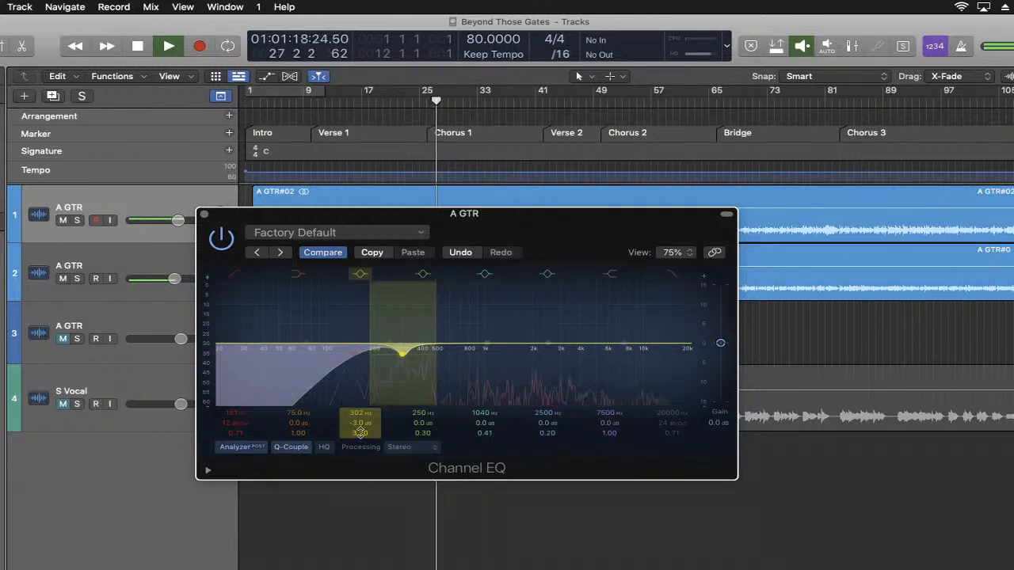
{"action": "key", "text": "space"}
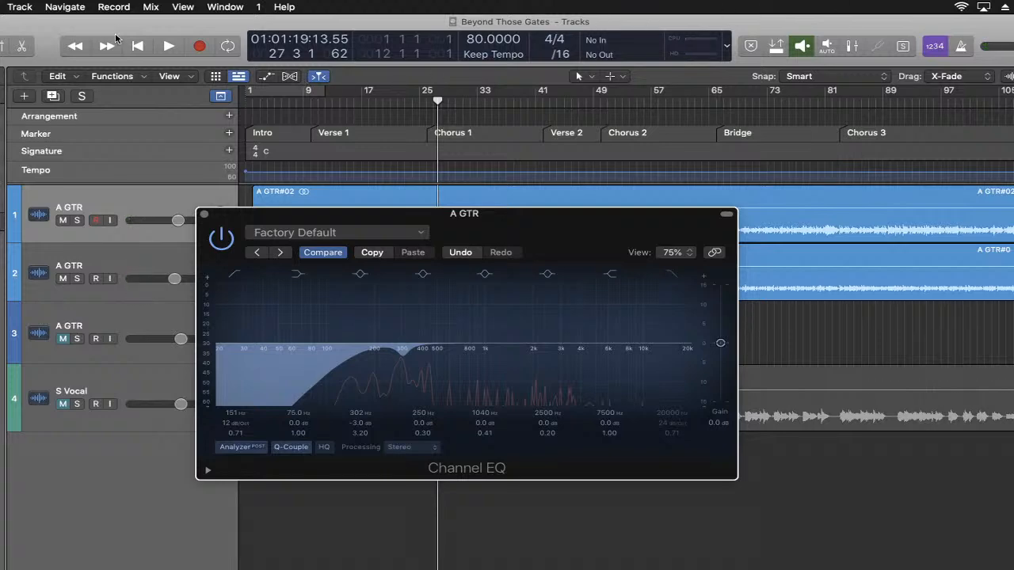
- Play the song from the beginning and compare the guitar sound with the Channel EQ bypassed and enabled
{"action": "left_click", "coordinate": [137, 46]}
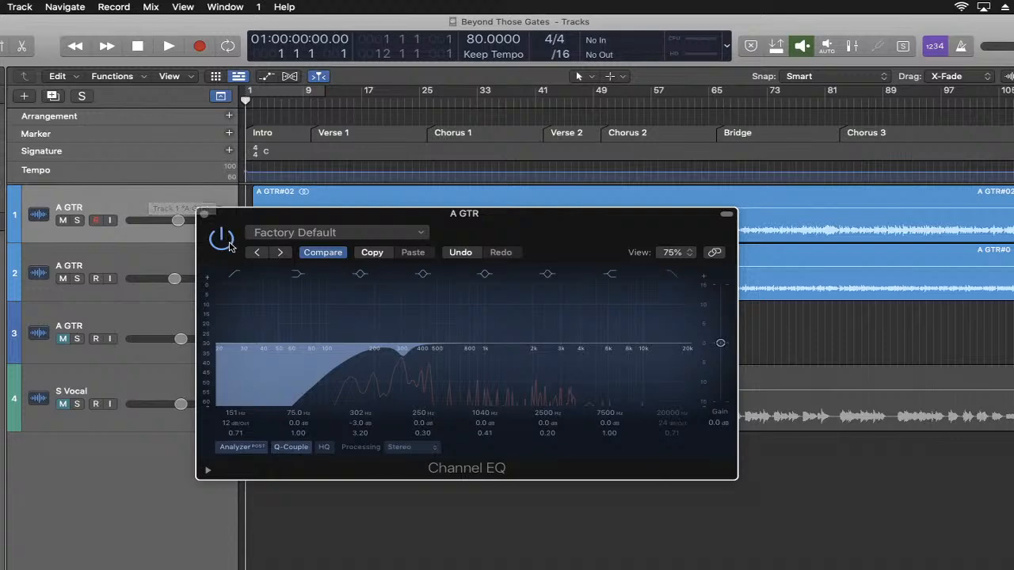
{"action": "key", "text": "space"}
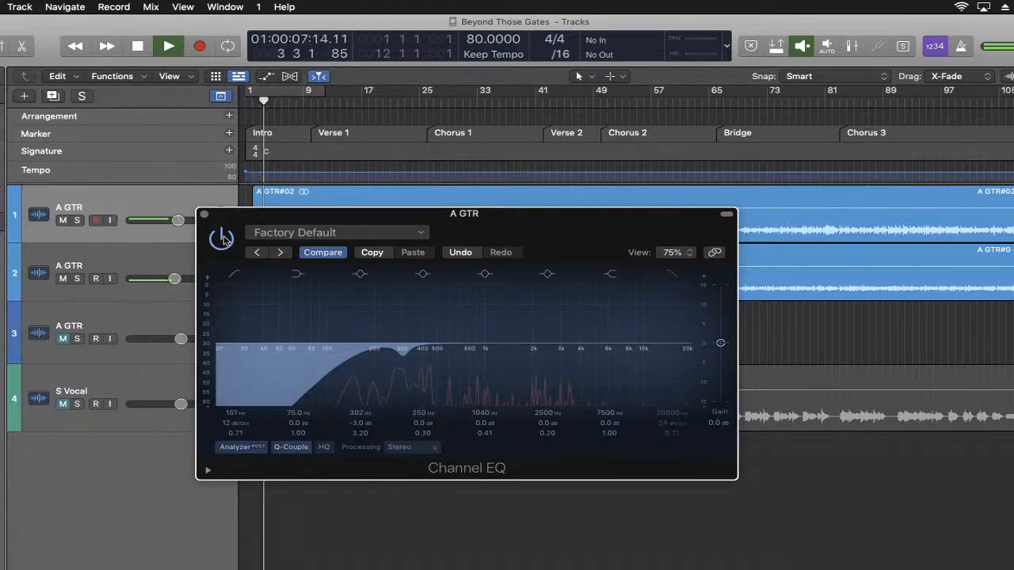
{"action": "left_click", "coordinate": [223, 238]}
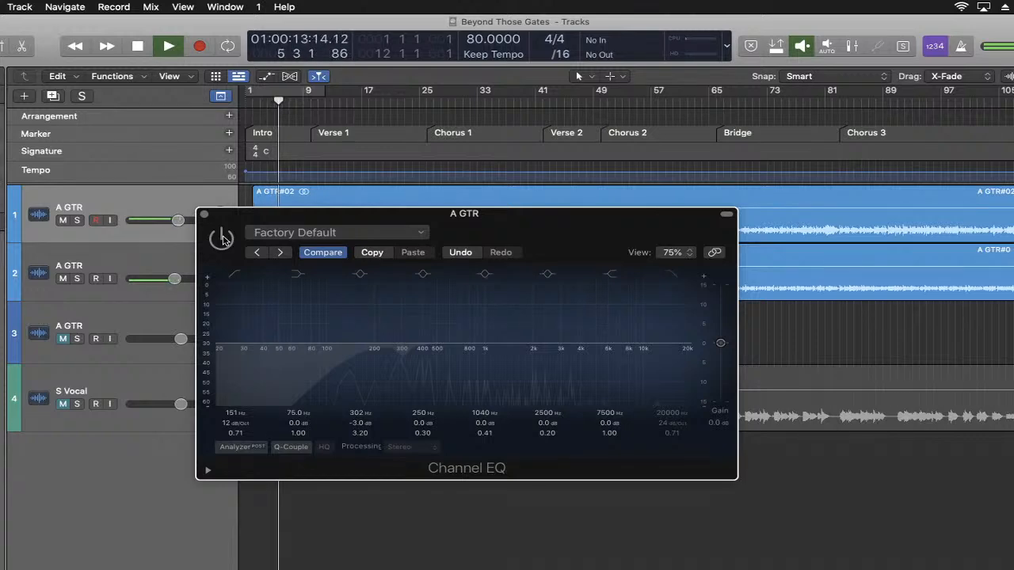
{"action": "left_click", "coordinate": [222, 238]}
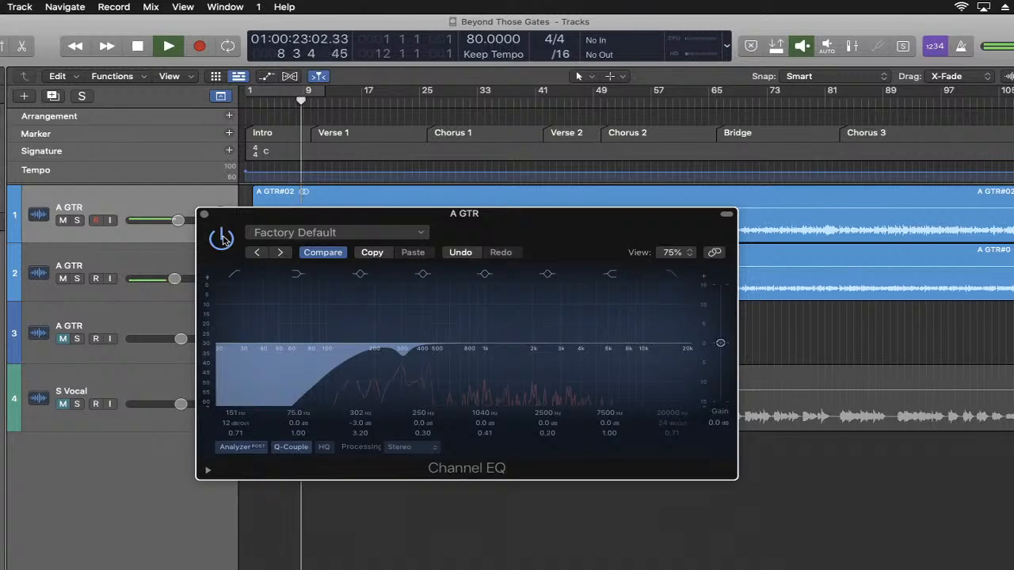
{"action": "key", "text": "space"}
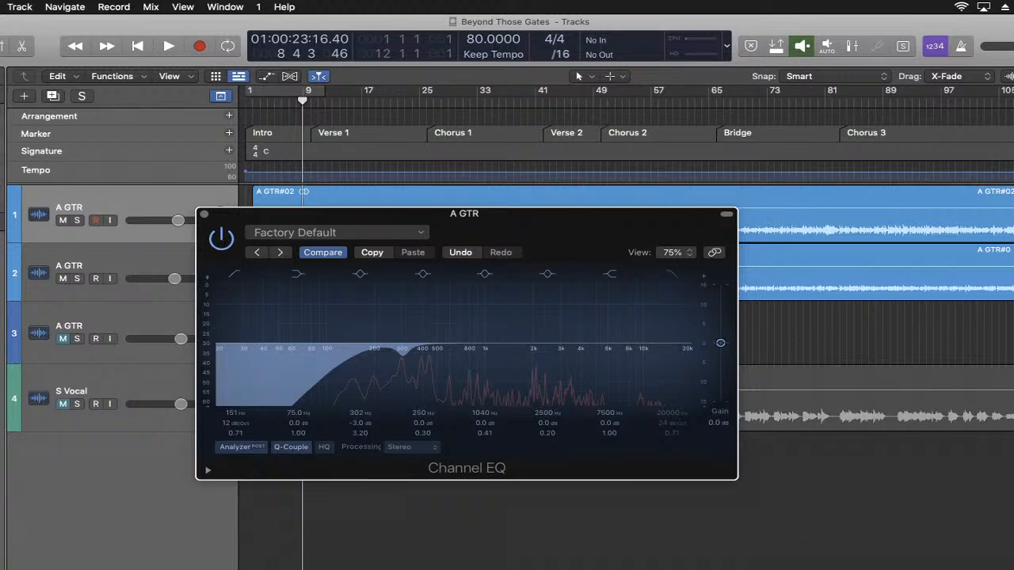
- Check the YouTube Studio live chat, minimize it and return to the guitar's Channel EQ in Logic Pro
{"action": "key", "text": "super+Tab"}
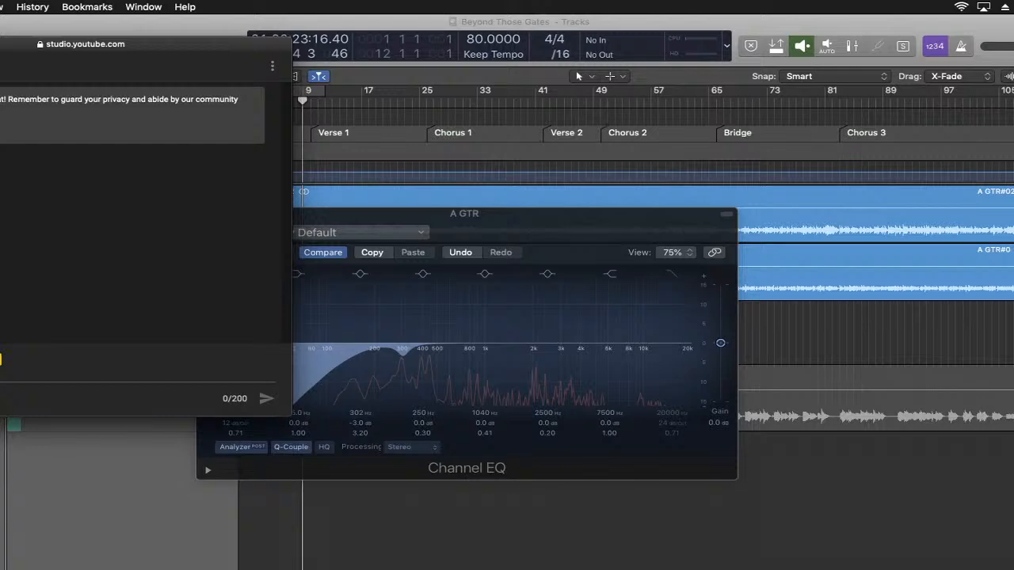
{"action": "key", "text": "super+m"}
{"action": "left_click", "coordinate": [194, 24]}
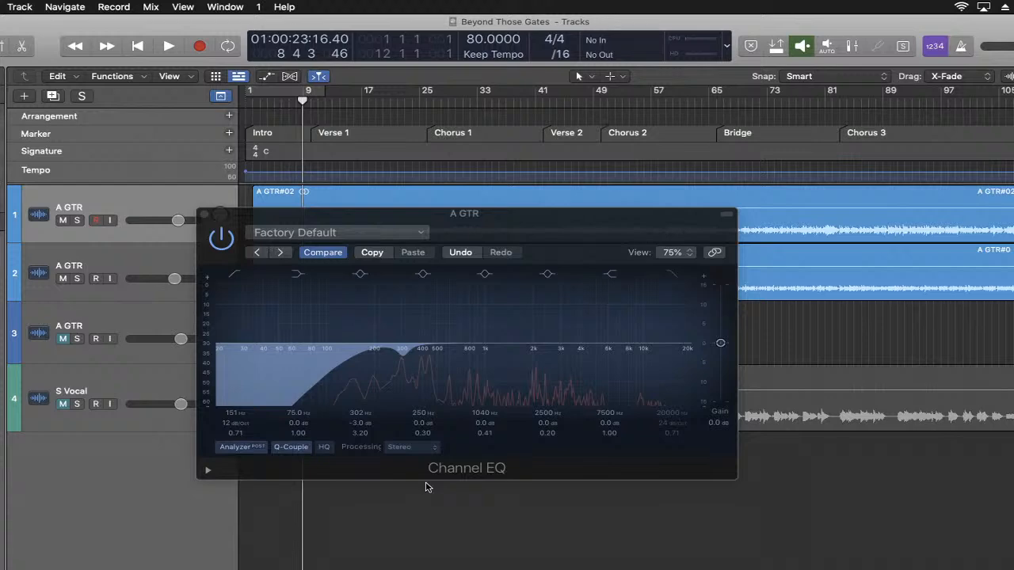
- Boost the 1040 Hz bell band by about 10 dB, narrow its Q to 4.30 and sweep it to about 790 Hz during playback
{"action": "key", "text": "space"}
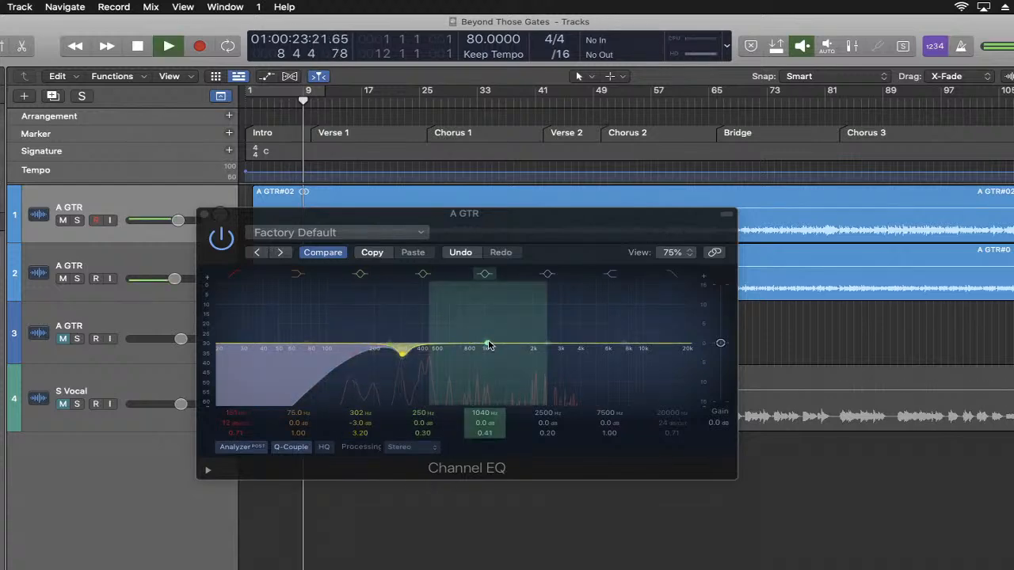
{"action": "left_click_drag", "start_coordinate": [487, 345], "coordinate": [481, 332]}
{"action": "left_click_drag", "start_coordinate": [484, 432], "coordinate": [484, 395]}
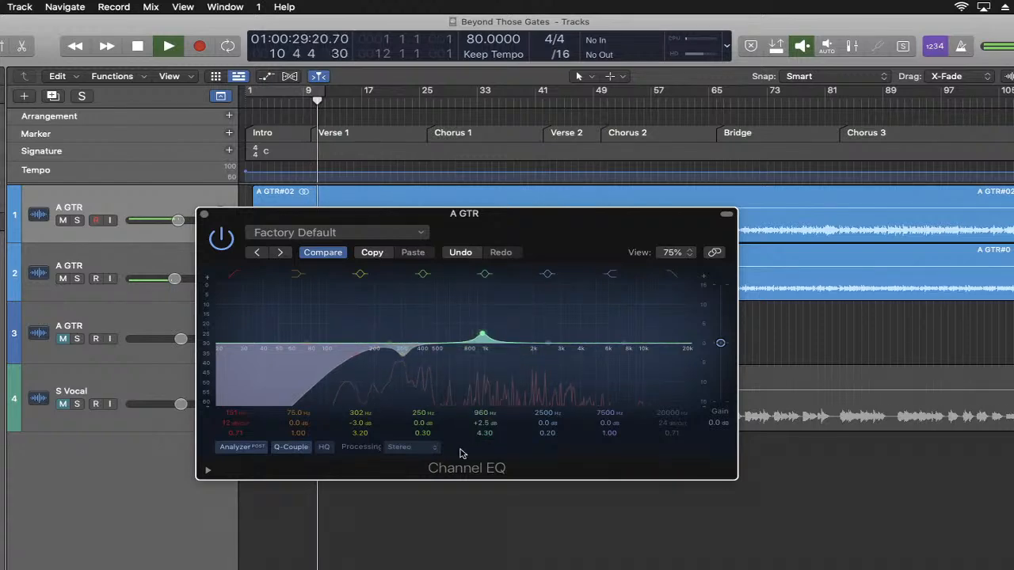
{"action": "left_click_drag", "start_coordinate": [481, 333], "coordinate": [468, 305]}
{"action": "right_click", "coordinate": [444, 297]}
{"action": "left_click", "coordinate": [444, 302]}
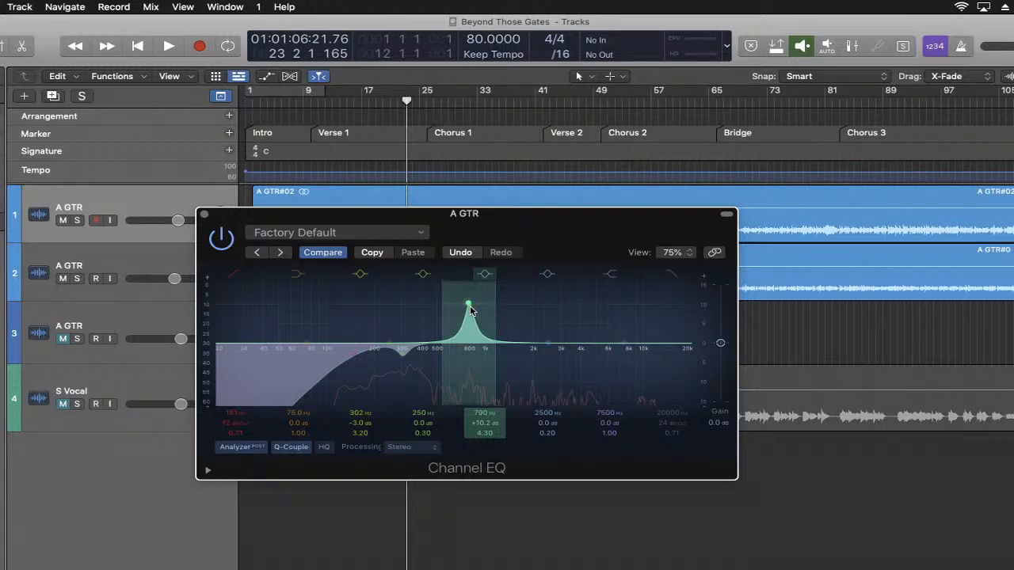
- Sweep the boosted midrange bell band from about 750 Hz up to 960 Hz while listening, leaving its gain near +9.8 dB
{"action": "left_click_drag", "start_coordinate": [467, 305], "coordinate": [464, 309]}
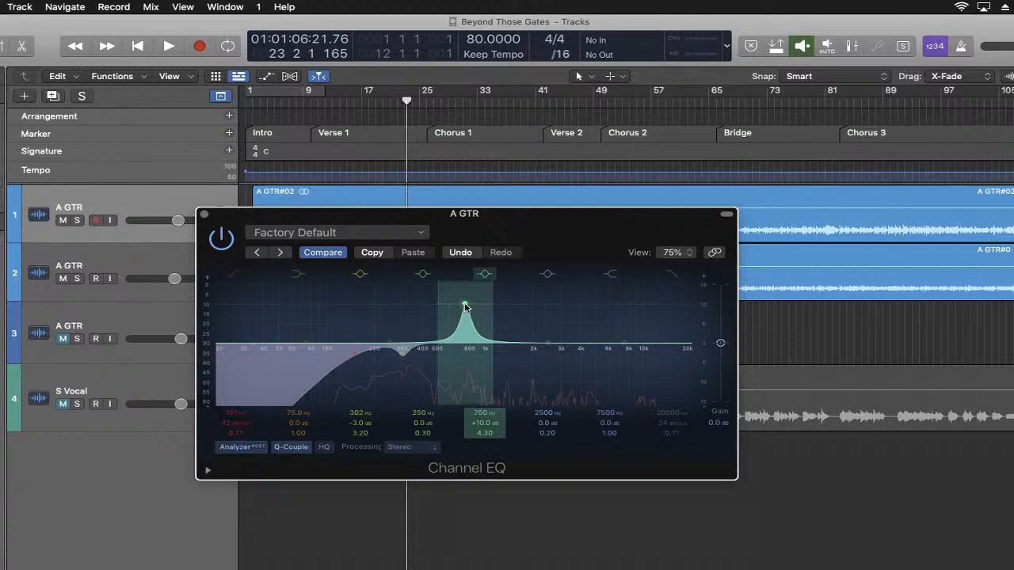
{"action": "key", "text": "space"}
{"action": "left_click_drag", "start_coordinate": [465, 307], "coordinate": [472, 307]}
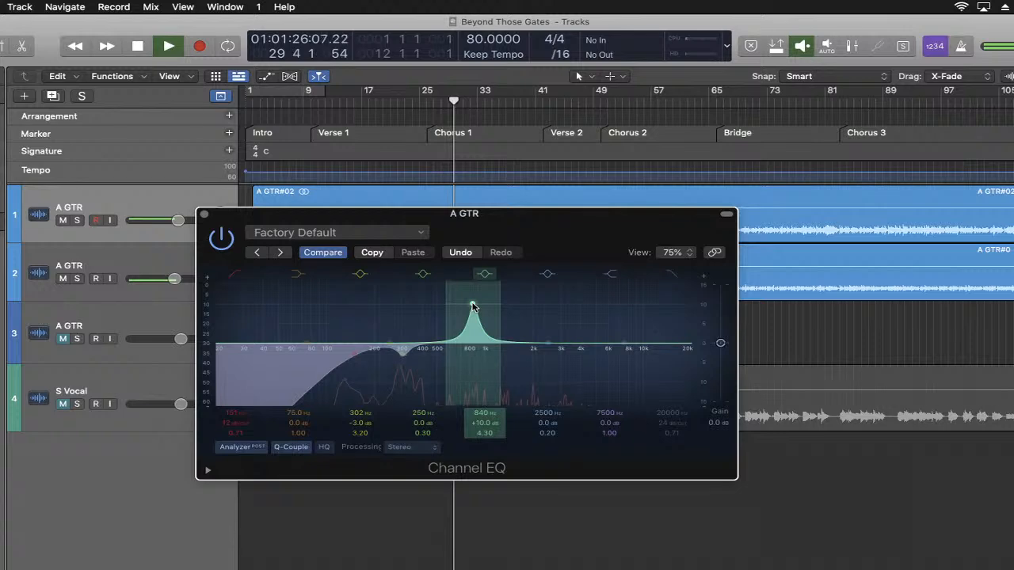
{"action": "left_click_drag", "start_coordinate": [472, 307], "coordinate": [481, 307]}
{"action": "right_click", "coordinate": [480, 308]}
{"action": "left_click", "coordinate": [480, 308]}
{"action": "key", "text": "space"}
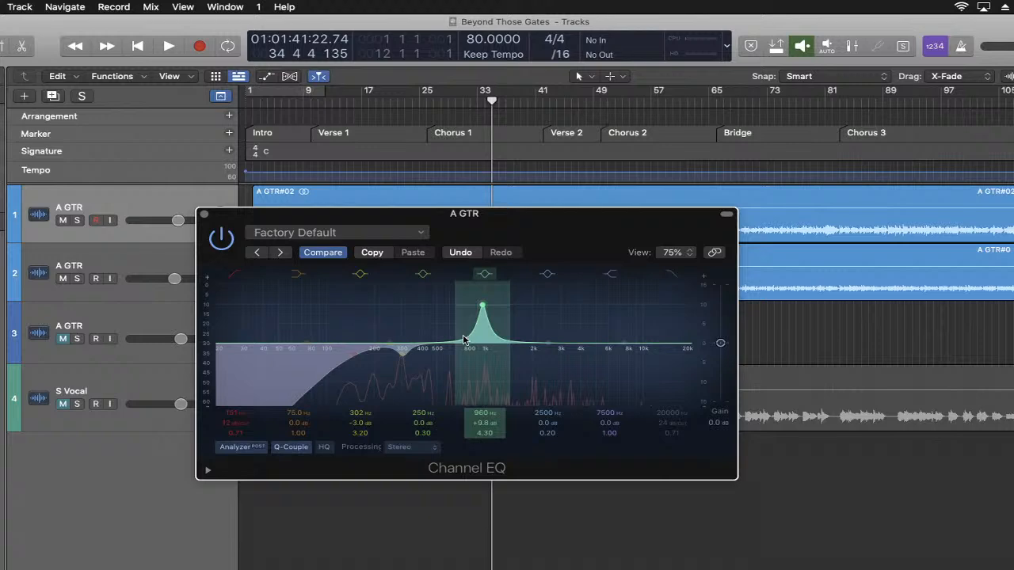
- Reduce the 960 Hz boost to +3.0 dB and widen its Q to 3.40 during playback
{"action": "key", "text": "space"}
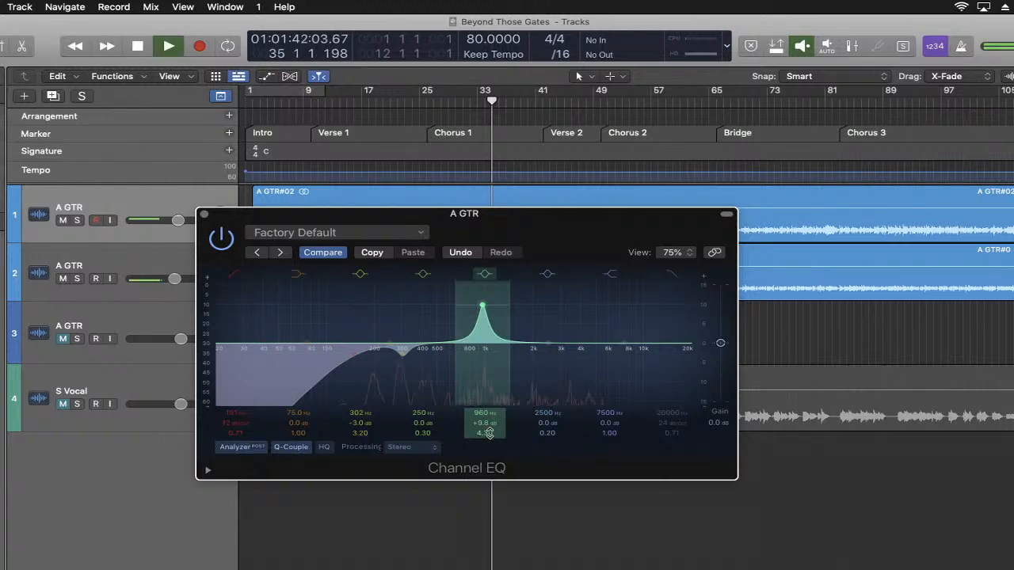
{"action": "left_click_drag", "start_coordinate": [484, 423], "coordinate": [484, 445]}
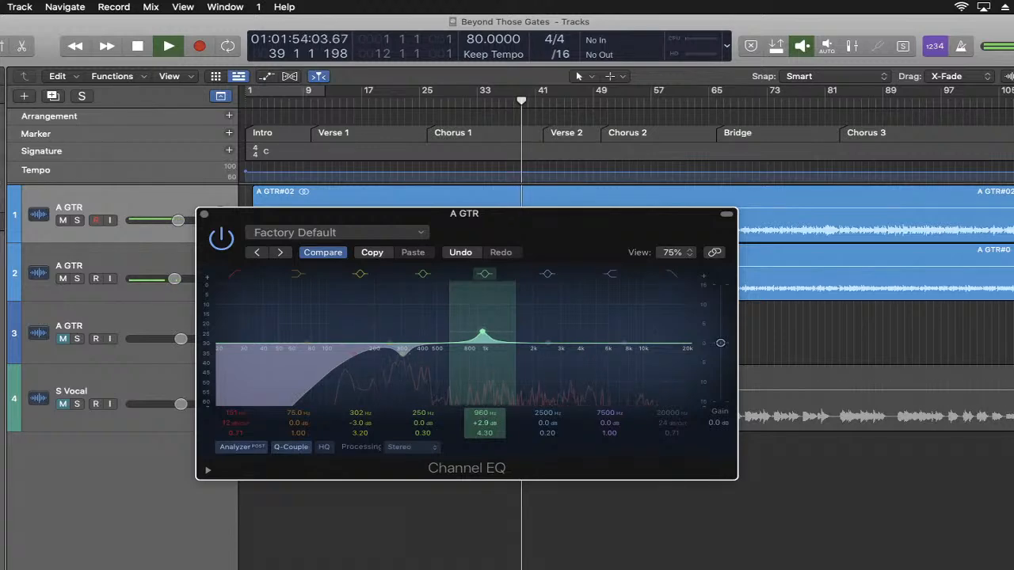
{"action": "mouse_move", "coordinate": [487, 423]}
{"action": "left_mouse_down"}
{"action": "mouse_move", "coordinate": [486, 440]}
{"action": "mouse_move", "coordinate": [485, 432]}
{"action": "left_mouse_up"}
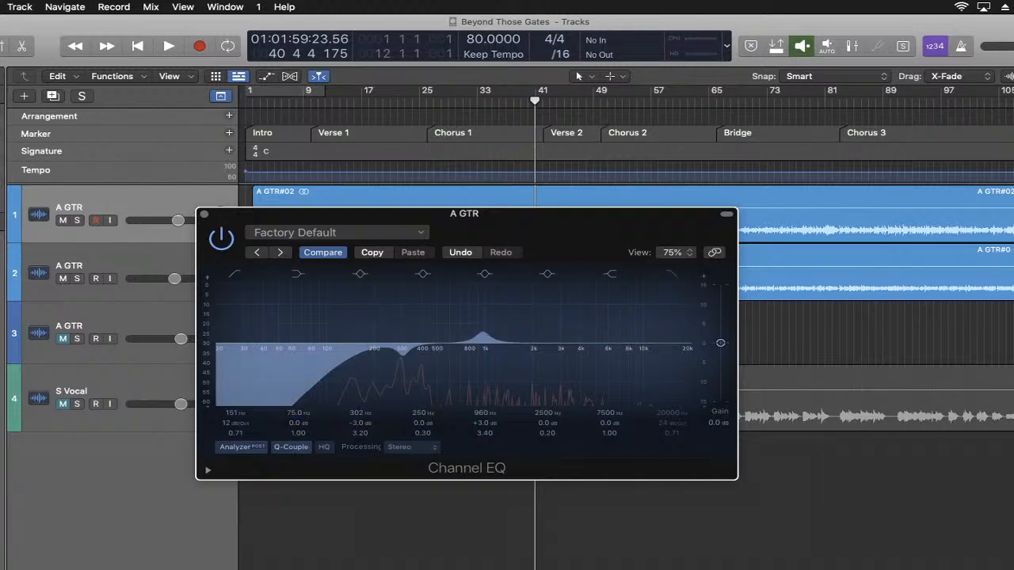
- Reopen the YouTube Studio live chat, minimize it and go back to the guitar's Channel EQ in Logic Pro
{"action": "left_click", "coordinate": [958, 567]}
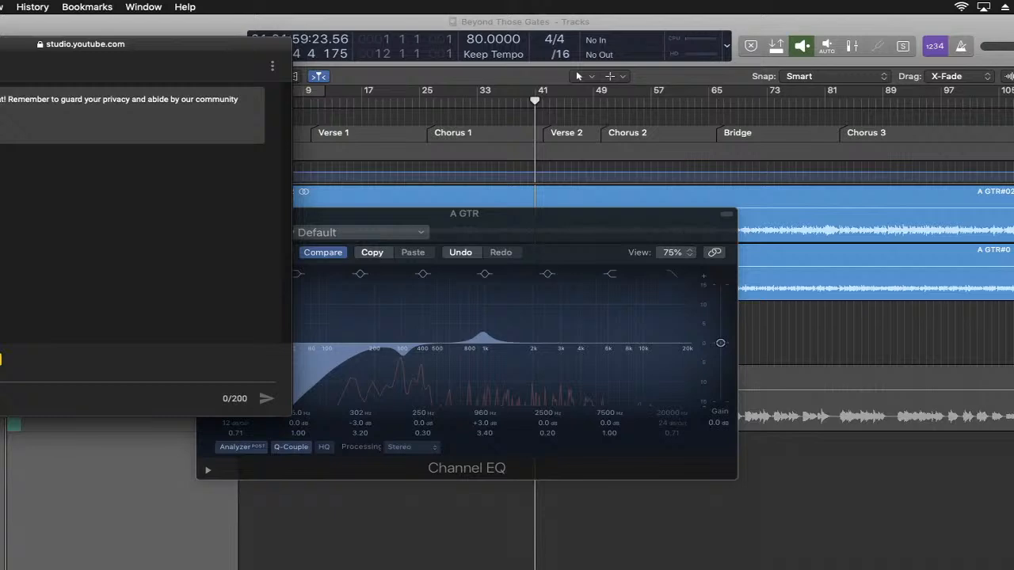
{"action": "key", "text": "super+m"}
{"action": "left_click", "coordinate": [556, 233]}
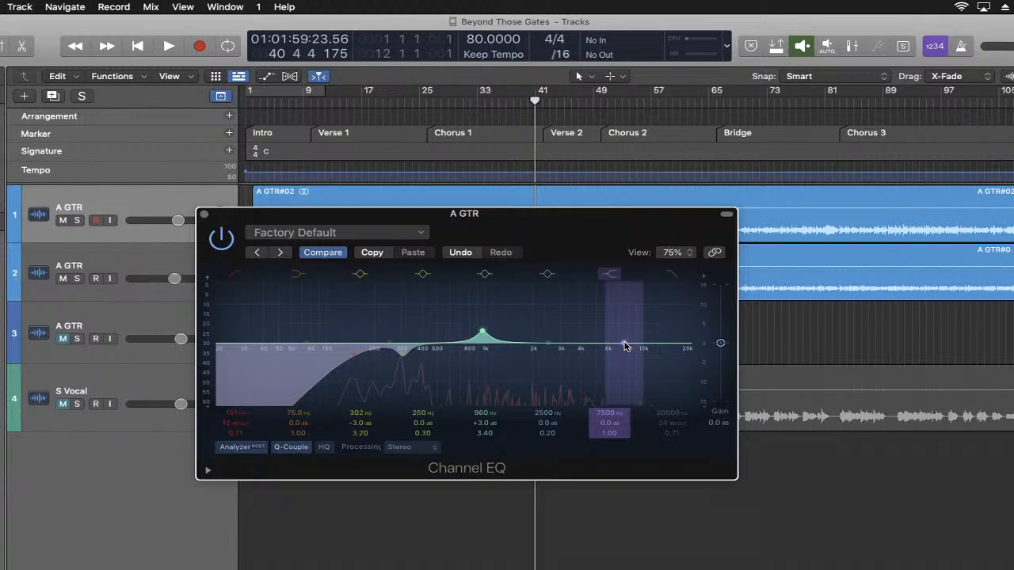
- Play from the beginning and set the high-shelf band to a 4.0 dB boost at 6050 Hz
{"action": "key", "text": "space"}
{"action": "key", "text": "space"}
{"action": "left_click", "coordinate": [137, 46]}
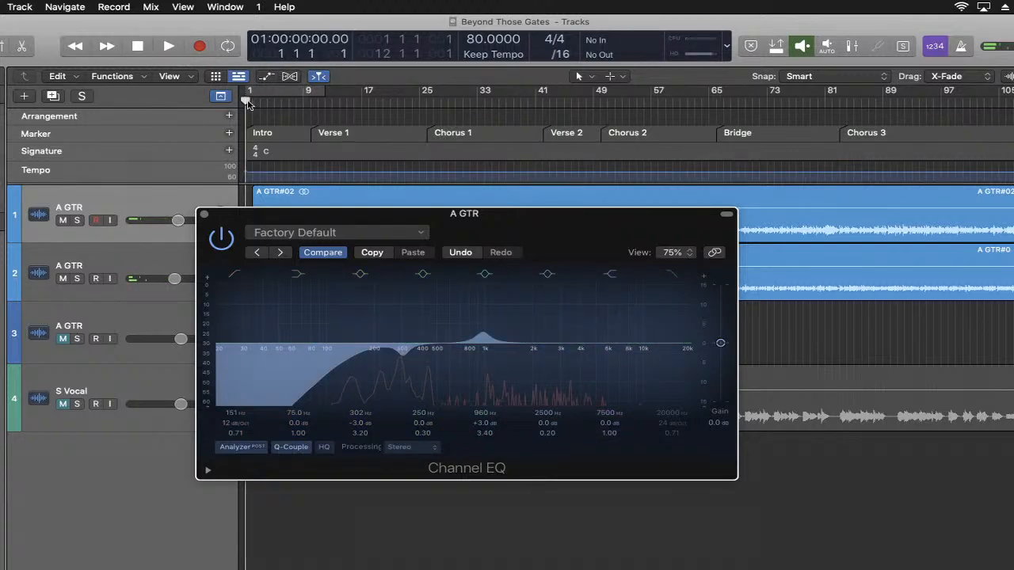
{"action": "key", "text": "space"}
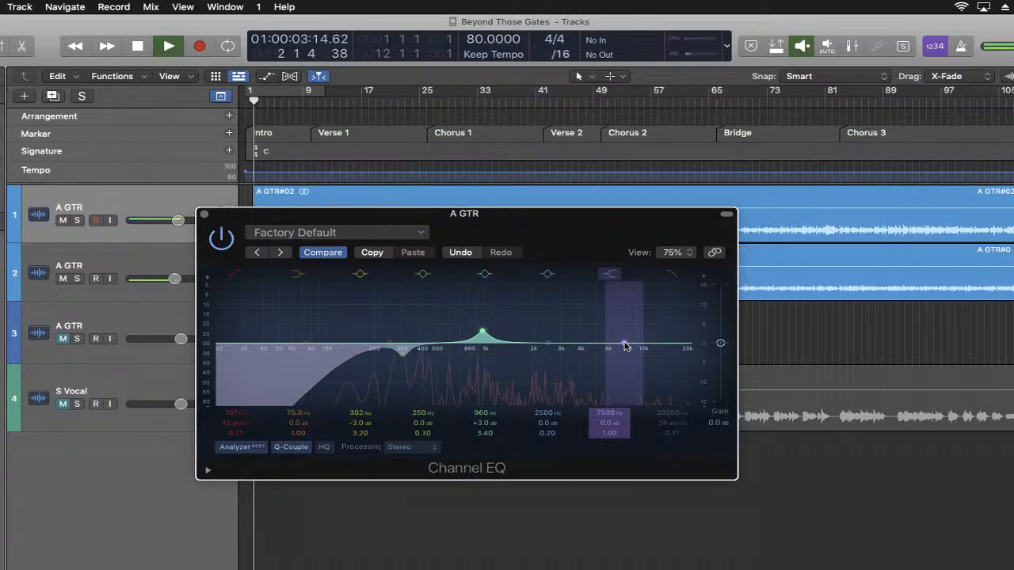
{"action": "left_click_drag", "start_coordinate": [624, 346], "coordinate": [606, 335]}
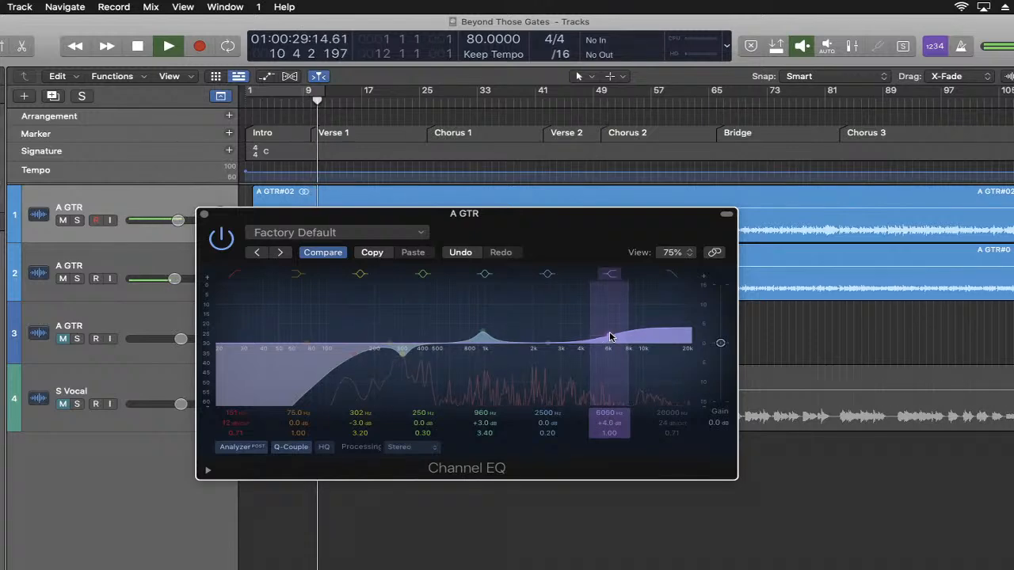
{"action": "key", "text": "space"}
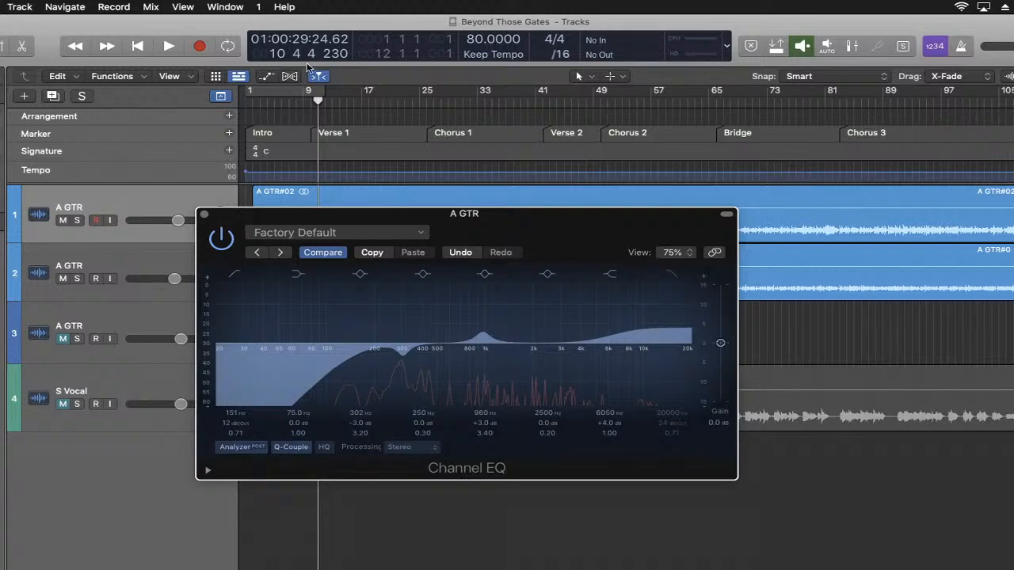
- Replay from the beginning and toggle the Channel EQ's bypass repeatedly to compare the finished curve with the unprocessed guitar
{"action": "left_click", "coordinate": [137, 46]}
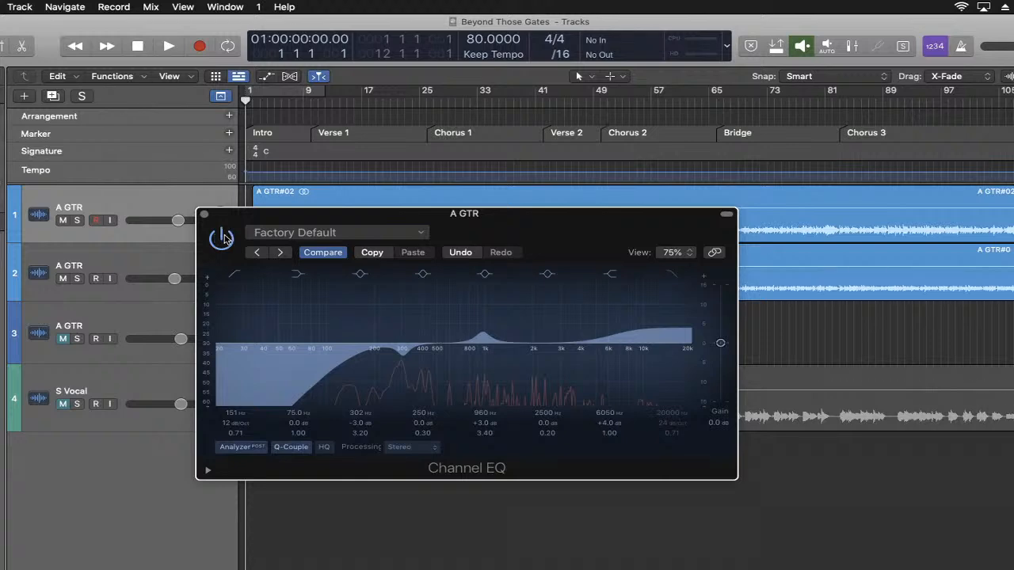
{"action": "key", "text": "space"}
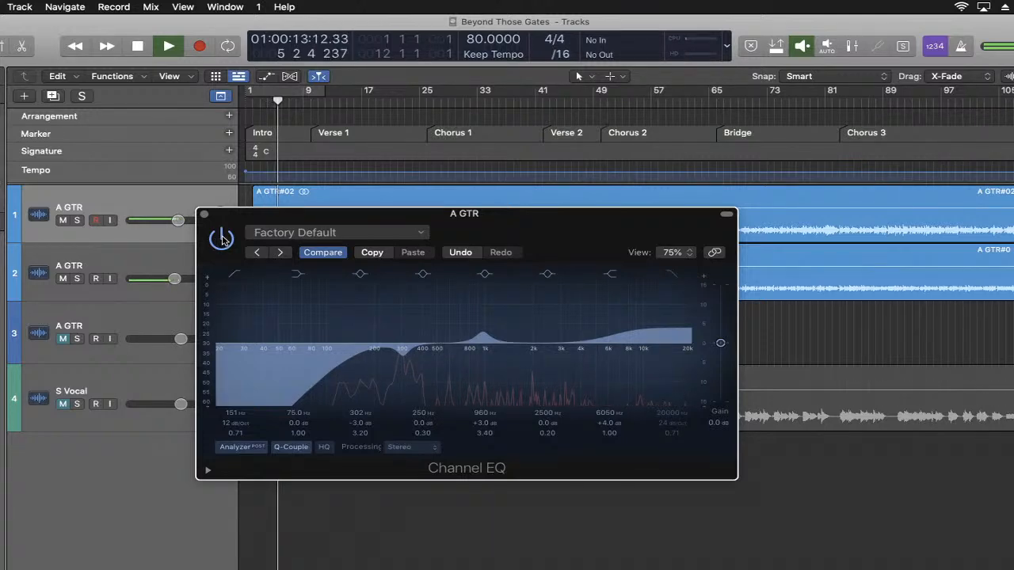
{"action": "left_click", "coordinate": [222, 239]}
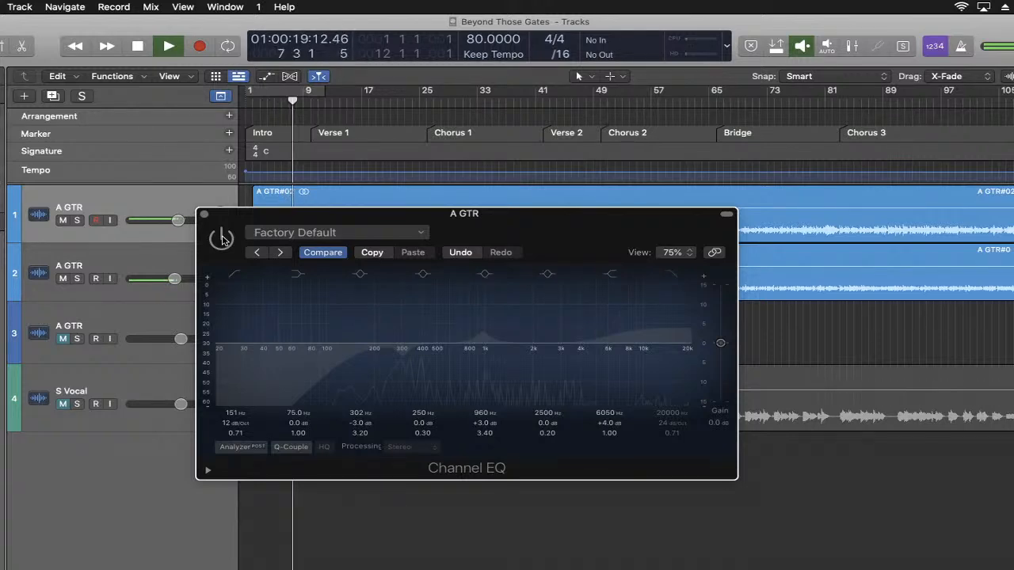
{"action": "left_click", "coordinate": [222, 238]}
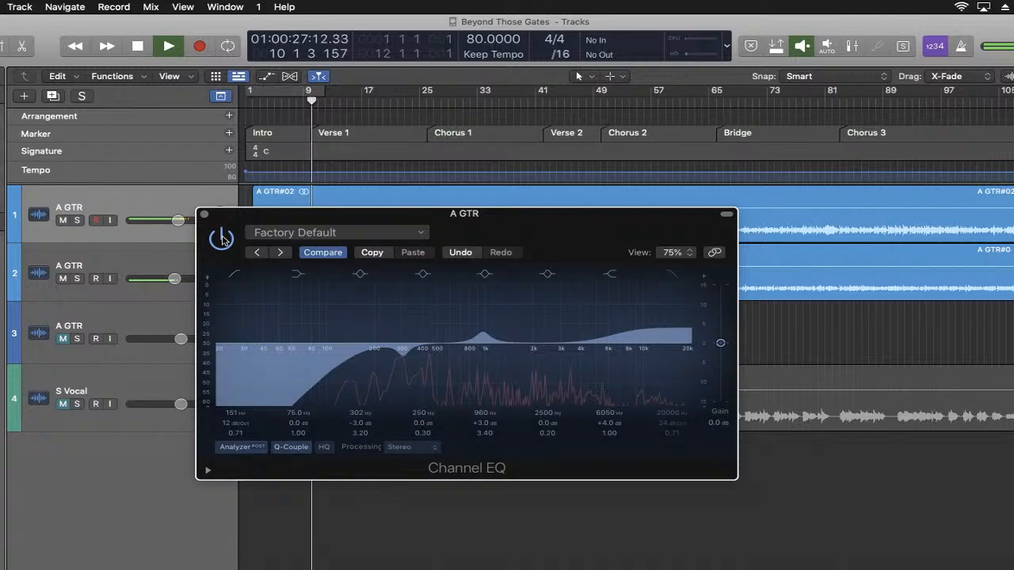
{"action": "left_click", "coordinate": [222, 238]}
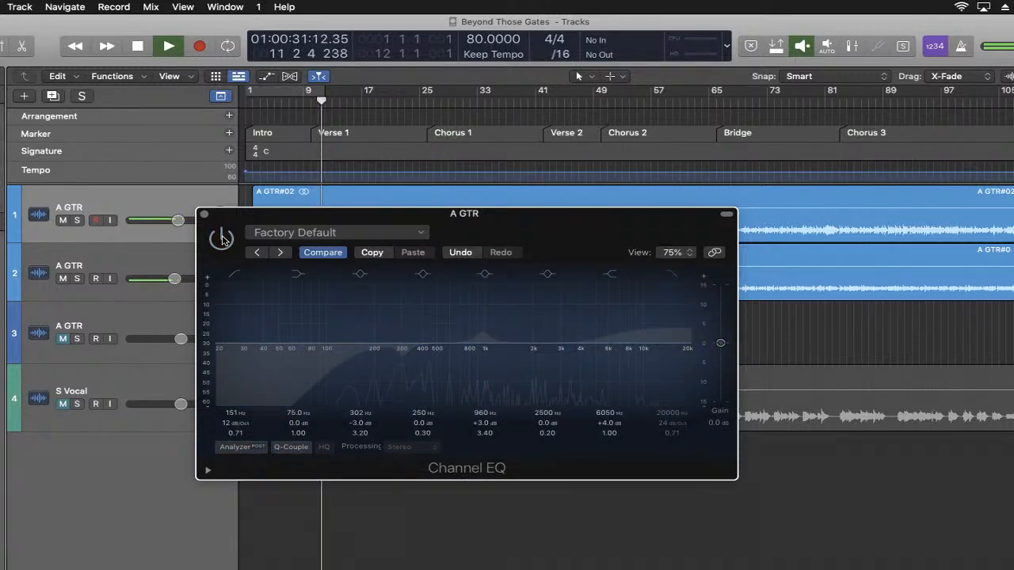
{"action": "left_click", "coordinate": [222, 238]}
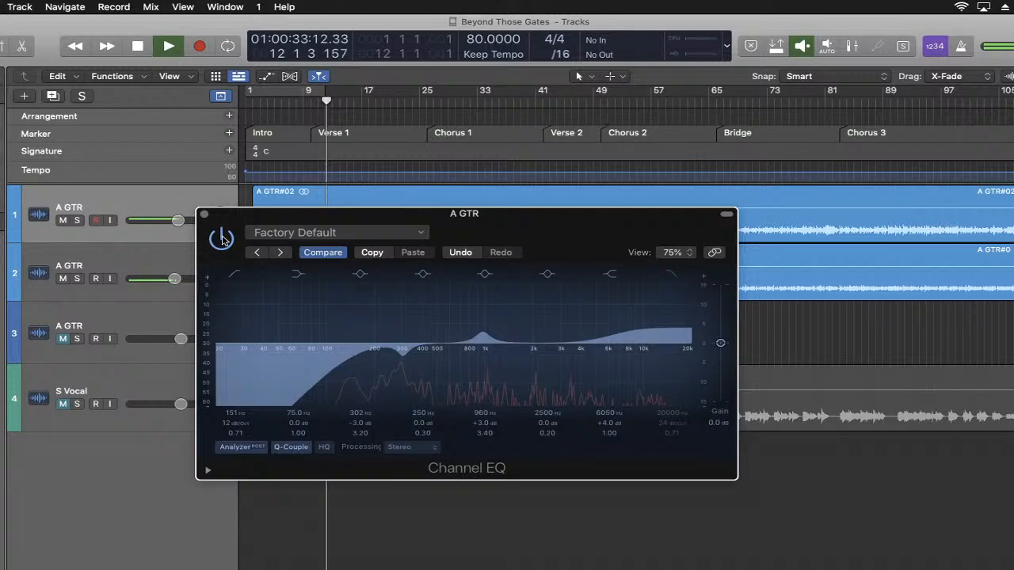
{"action": "key", "text": "space"}
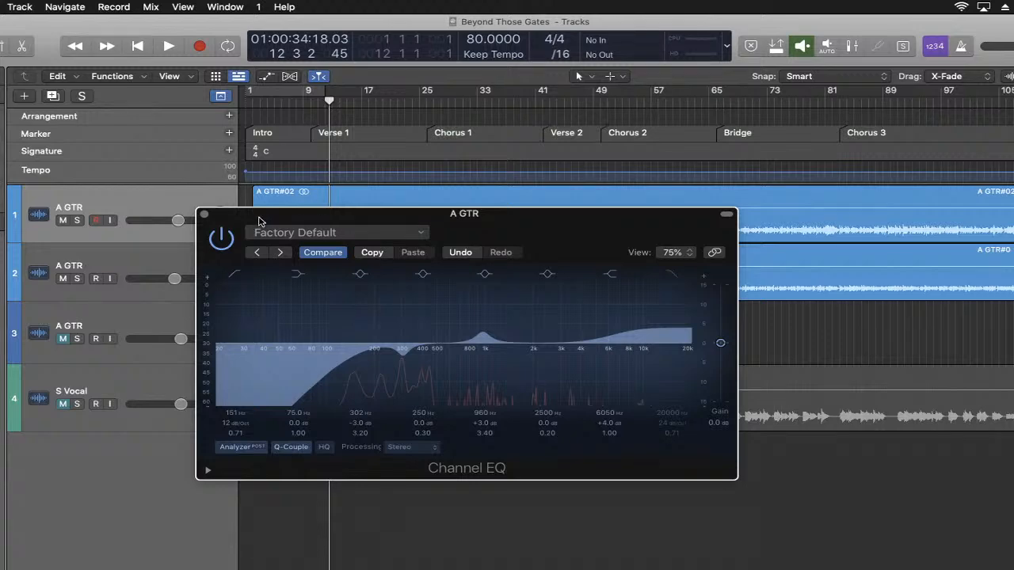
- Close the first guitar's EQ, open the Channel EQ of the second A GTR track and move its window clear of the track headers
{"action": "left_click", "coordinate": [205, 215]}
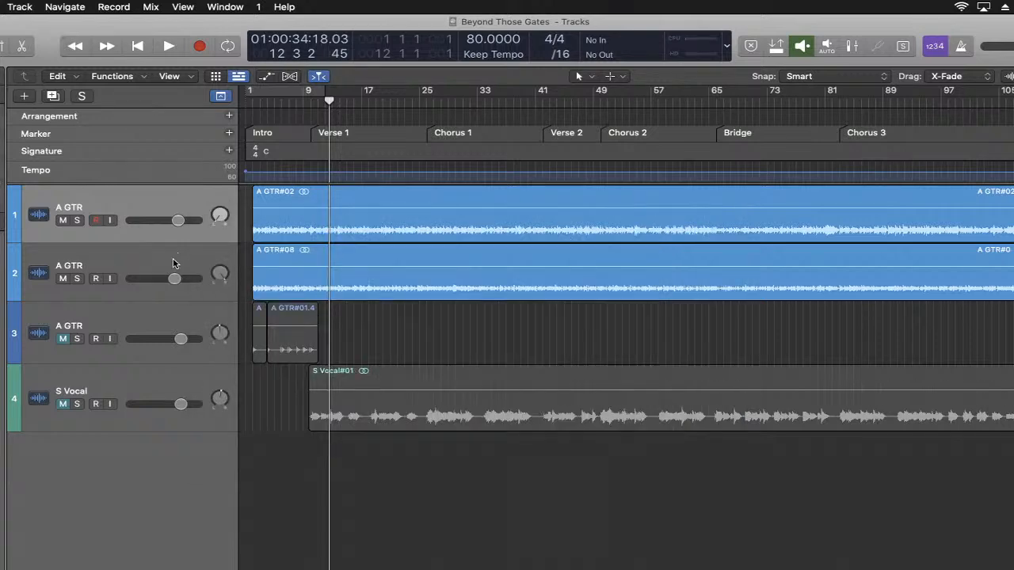
{"action": "left_click", "coordinate": [175, 263]}
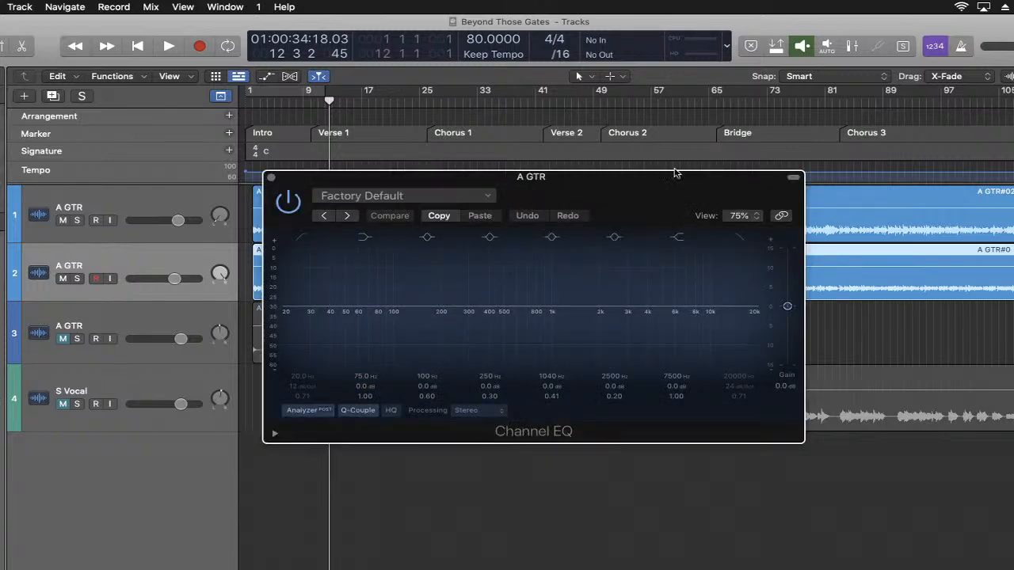
{"action": "left_click_drag", "start_coordinate": [654, 186], "coordinate": [842, 246]}
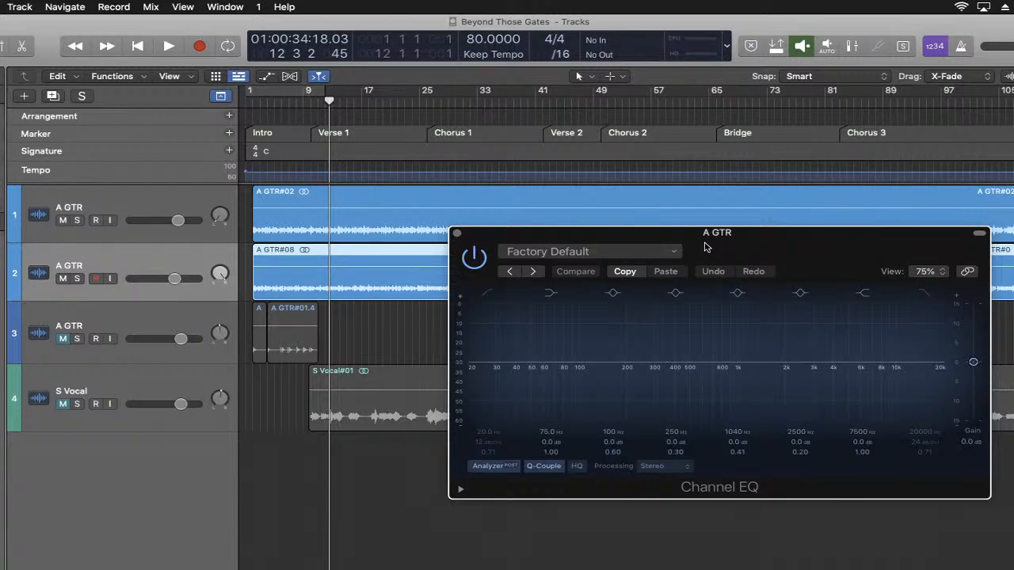
- Enable the second guitar's low-cut filter and, playing from the beginning, set it to 120 Hz with a Q of 0.75
{"action": "left_click", "coordinate": [489, 295]}
{"action": "key", "text": "space"}
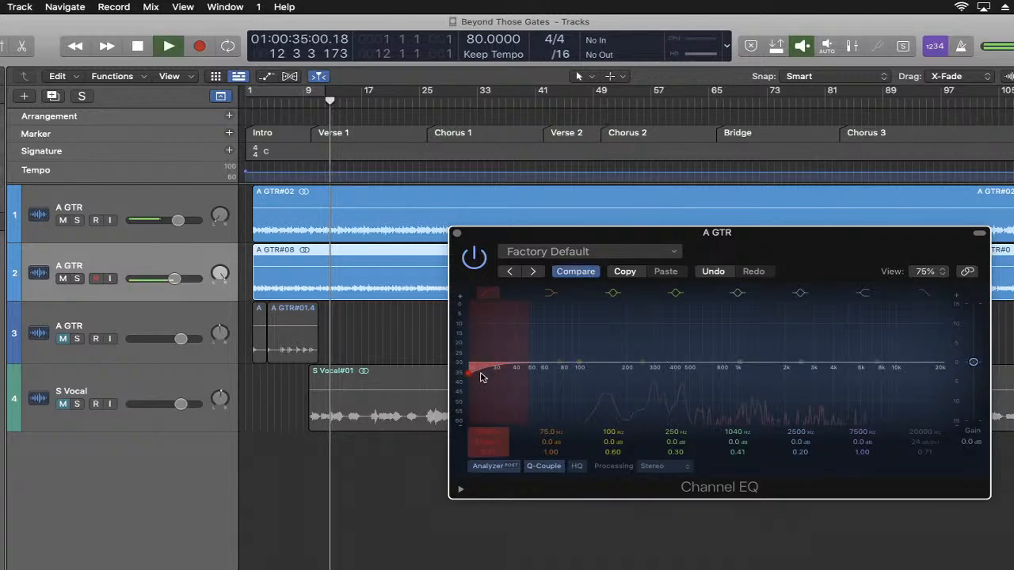
{"action": "left_click", "coordinate": [138, 48]}
{"action": "left_click", "coordinate": [138, 48]}
{"action": "key", "text": "space"}
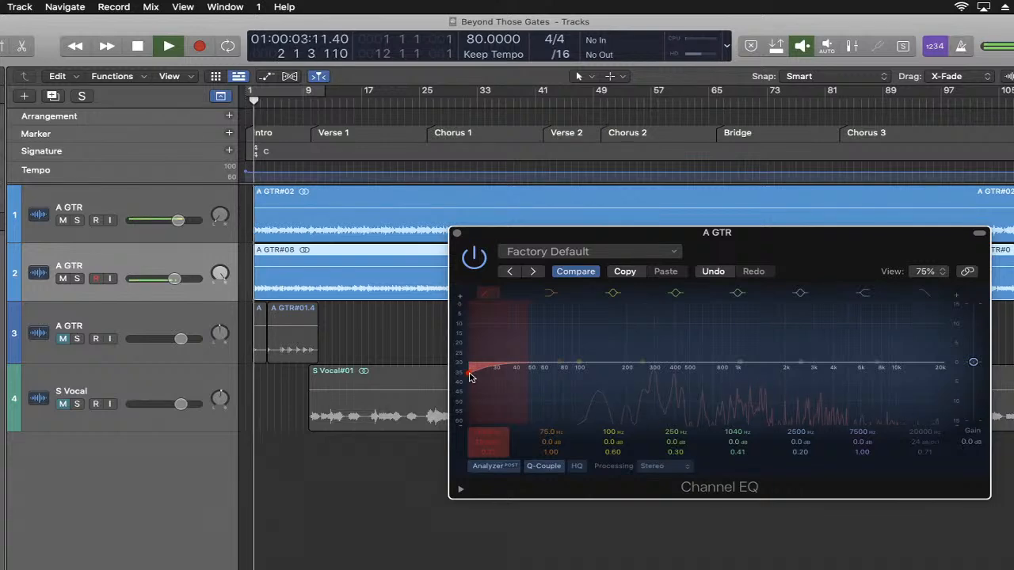
{"action": "left_click_drag", "start_coordinate": [469, 376], "coordinate": [599, 375]}
{"action": "key", "text": "space"}
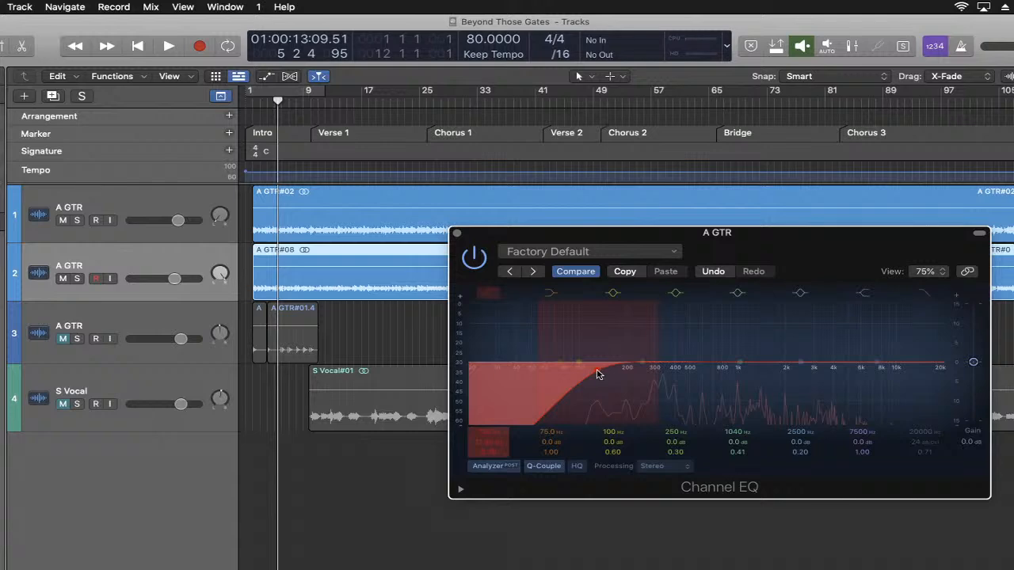
{"action": "key", "text": "space"}
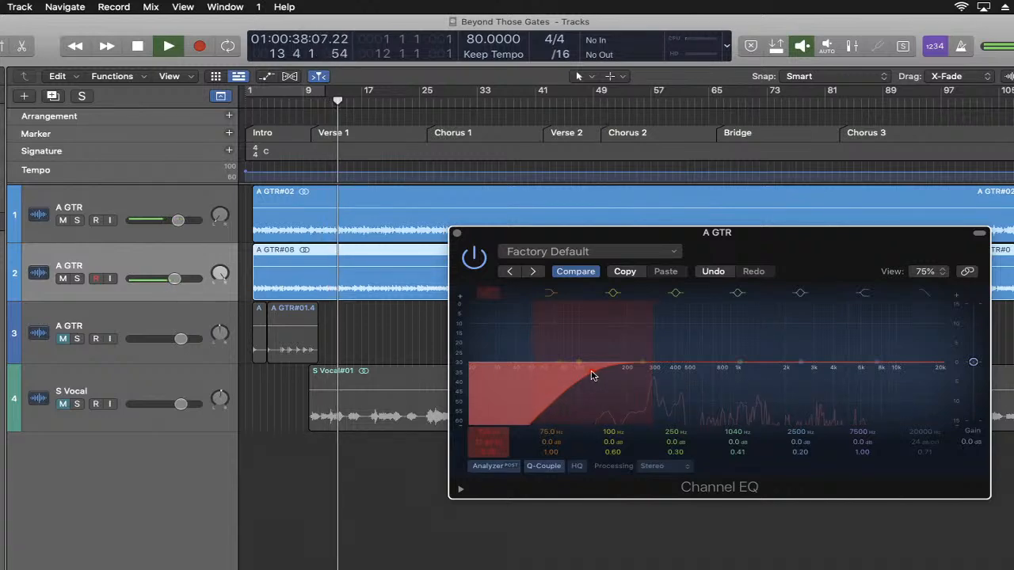
{"action": "key", "text": "space"}
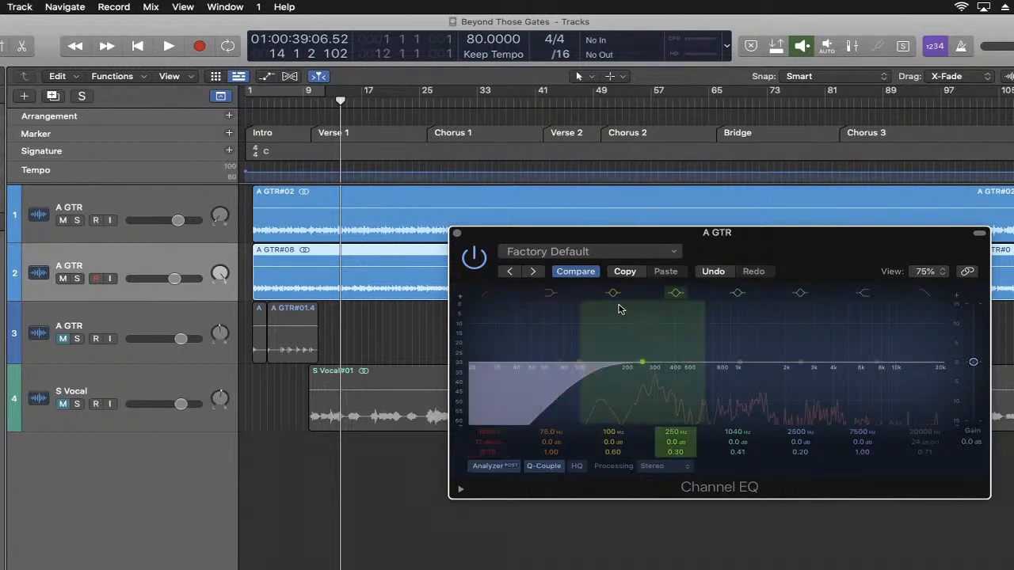
- During playback, turn the 100 Hz bell band into a narrow 10.5 dB boost at 270 Hz with a Q of 6.60
{"action": "left_click_drag", "start_coordinate": [603, 341], "coordinate": [652, 346]}
{"action": "key", "text": "space"}
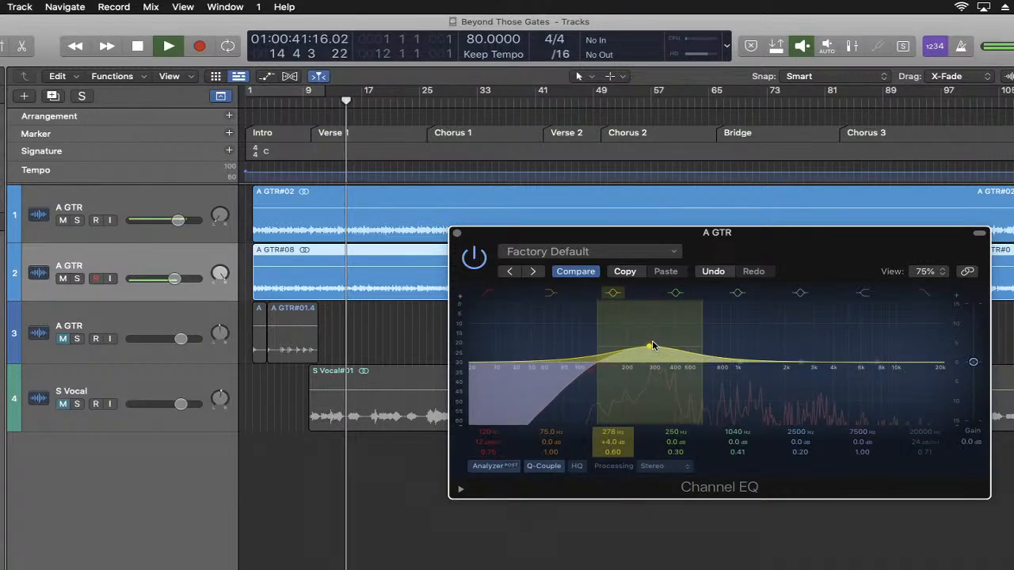
{"action": "left_click_drag", "start_coordinate": [609, 453], "coordinate": [609, 428]}
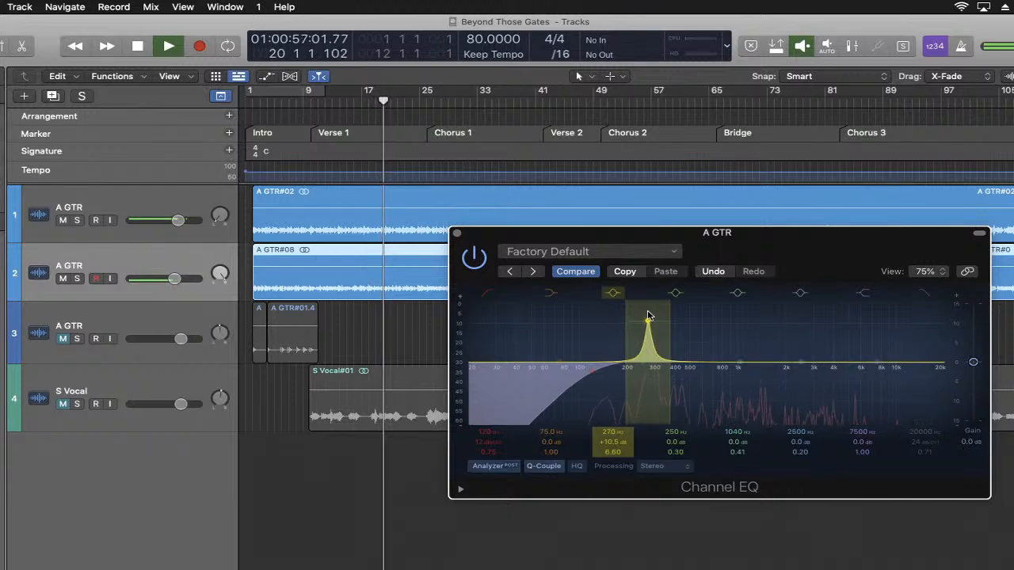
{"action": "key", "text": "space"}
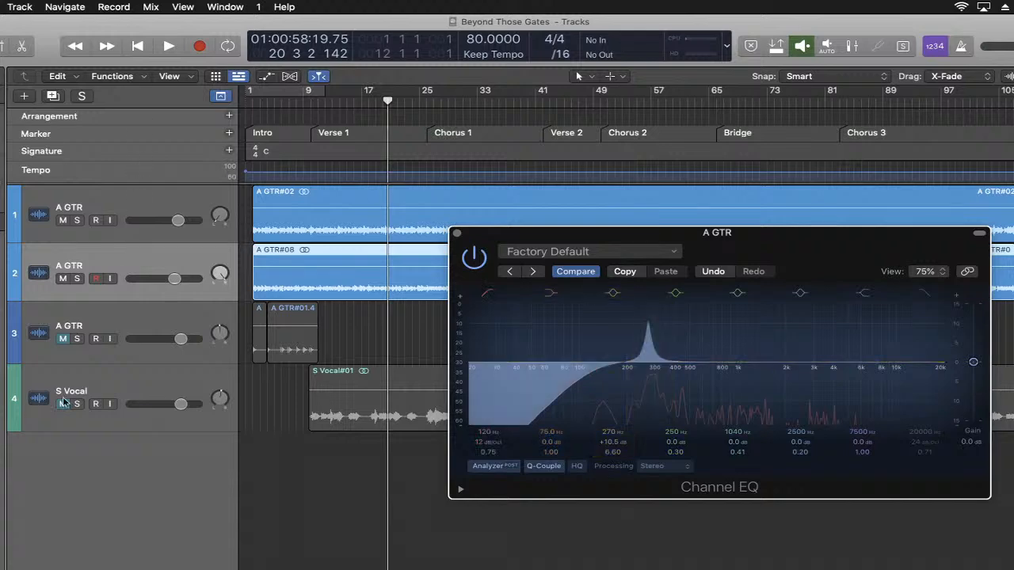
{"action": "key", "text": "space"}
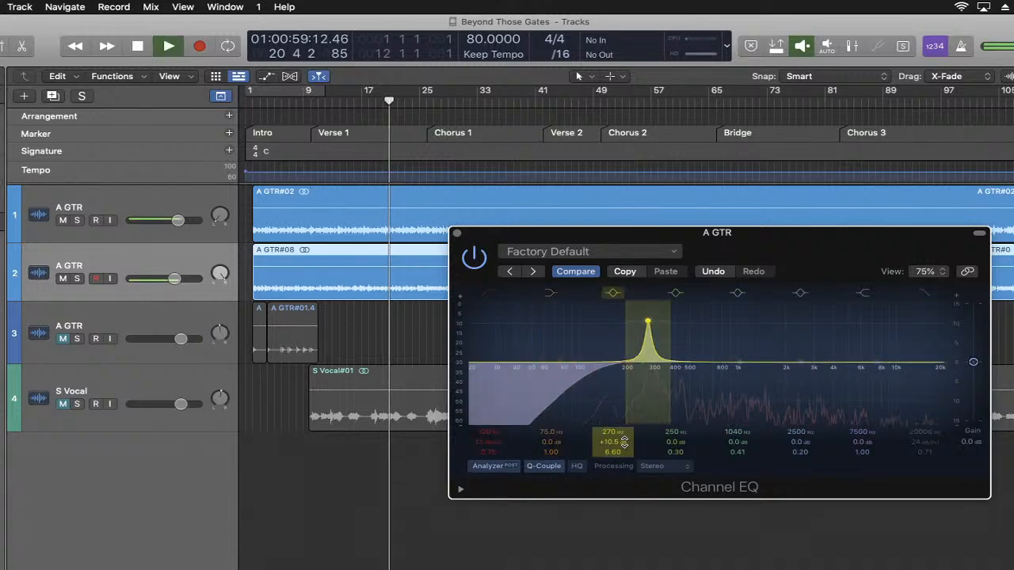
- Turn the 270 Hz boost into a 3.0 dB cut and widen it to a Q of 2.30
{"action": "left_click_drag", "start_coordinate": [648, 321], "coordinate": [648, 373]}
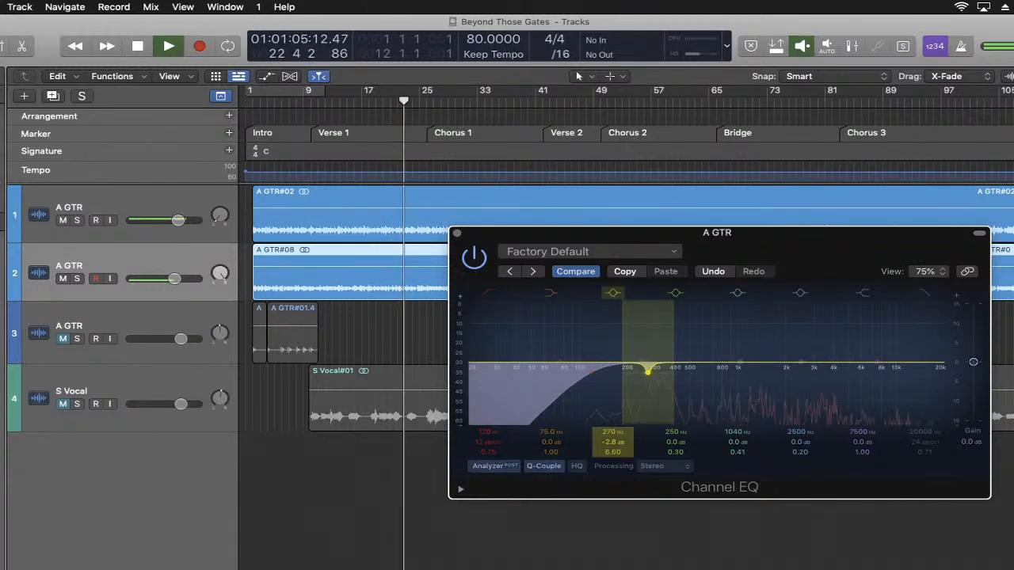
{"action": "left_click_drag", "start_coordinate": [614, 451], "coordinate": [614, 474]}
{"action": "key", "text": "space"}
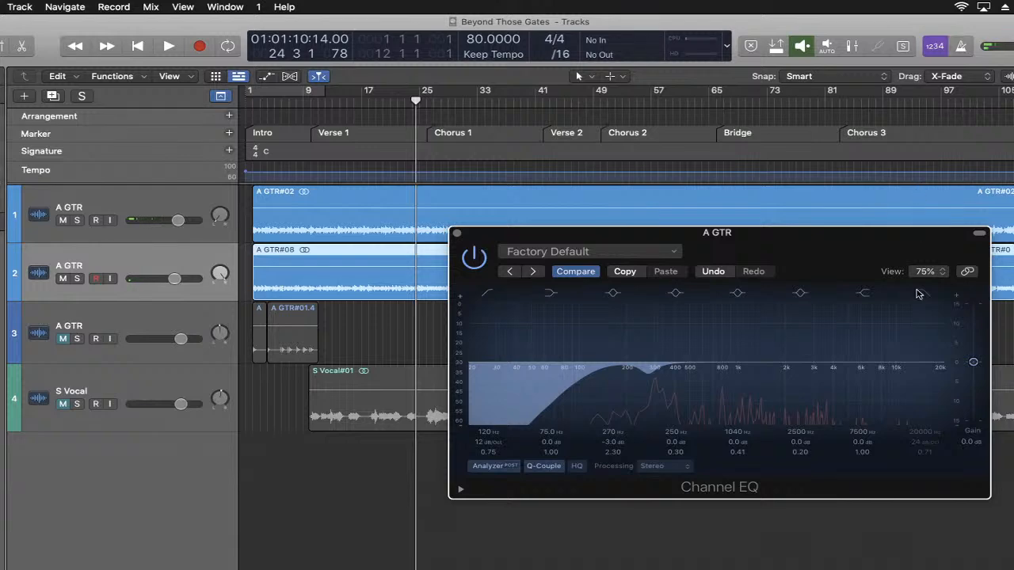
- Bring up the YouTube Studio live chat, minimize it and return to the second guitar's Channel EQ in Logic Pro
{"action": "key", "text": "super+Tab"}
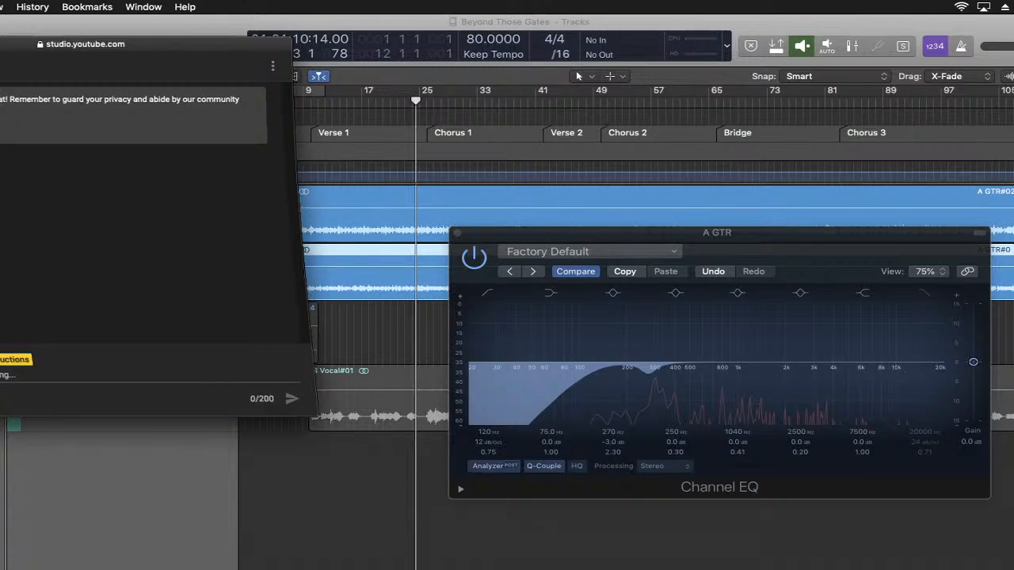
{"action": "key", "text": "super+m"}
{"action": "left_click", "coordinate": [834, 261]}
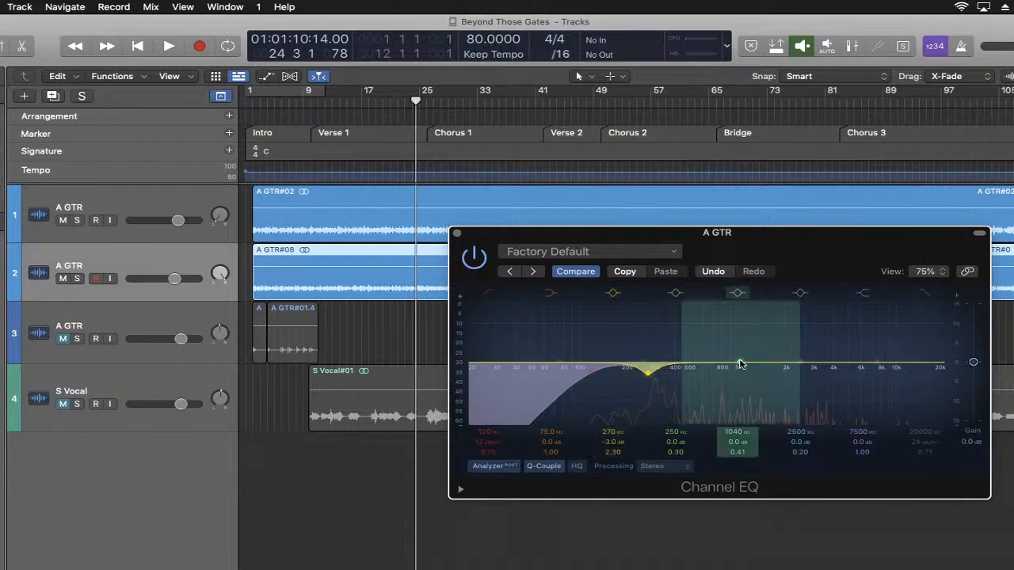
- During playback, turn the 1040 Hz bell band into a narrow 10.1 dB boost at 715 Hz with a Q of 6.20
{"action": "left_click_drag", "start_coordinate": [740, 364], "coordinate": [736, 358]}
{"action": "key", "text": "space"}
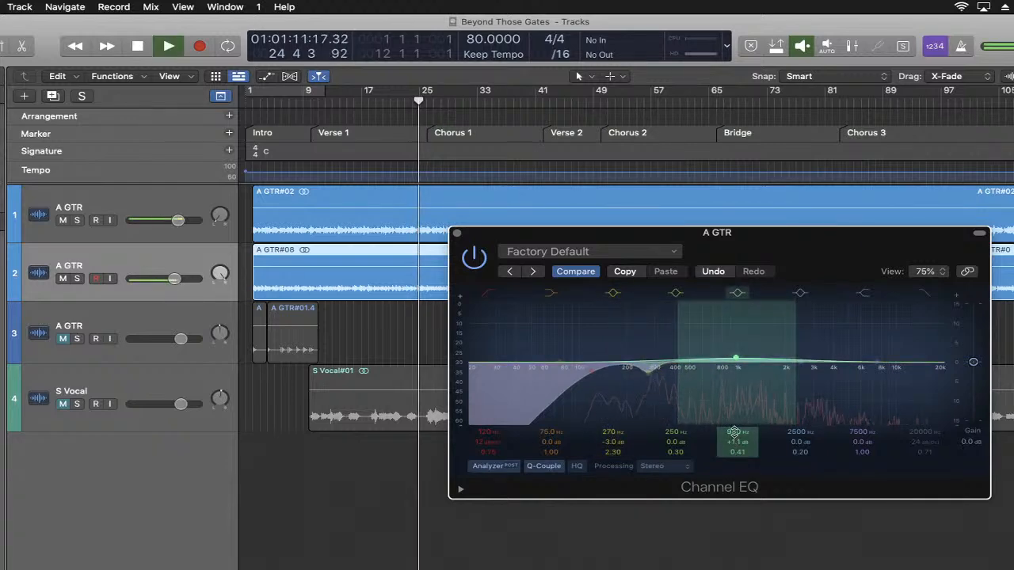
{"action": "left_click_drag", "start_coordinate": [738, 357], "coordinate": [734, 351]}
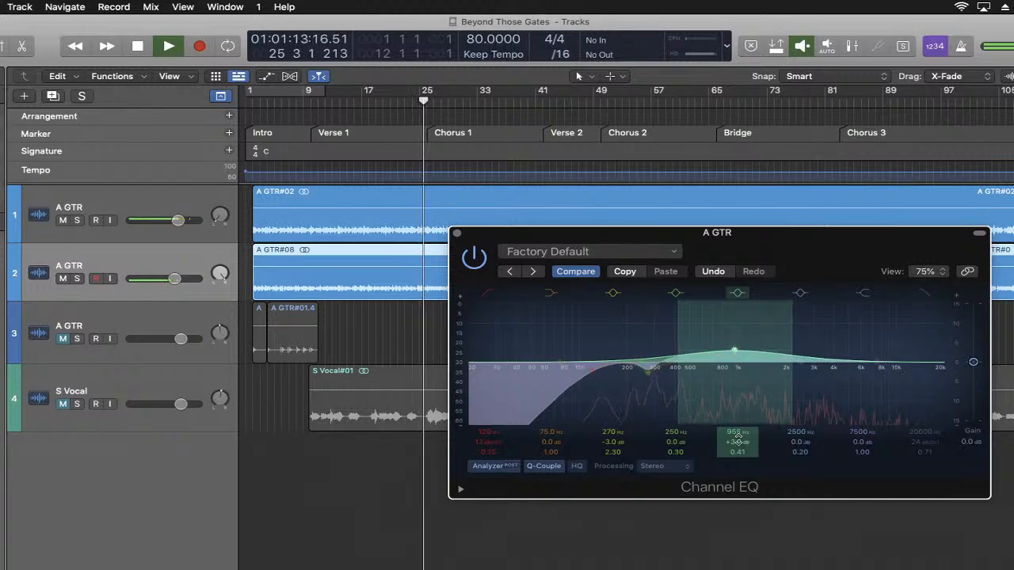
{"action": "left_click_drag", "start_coordinate": [734, 450], "coordinate": [714, 317]}
{"action": "key", "text": "space"}
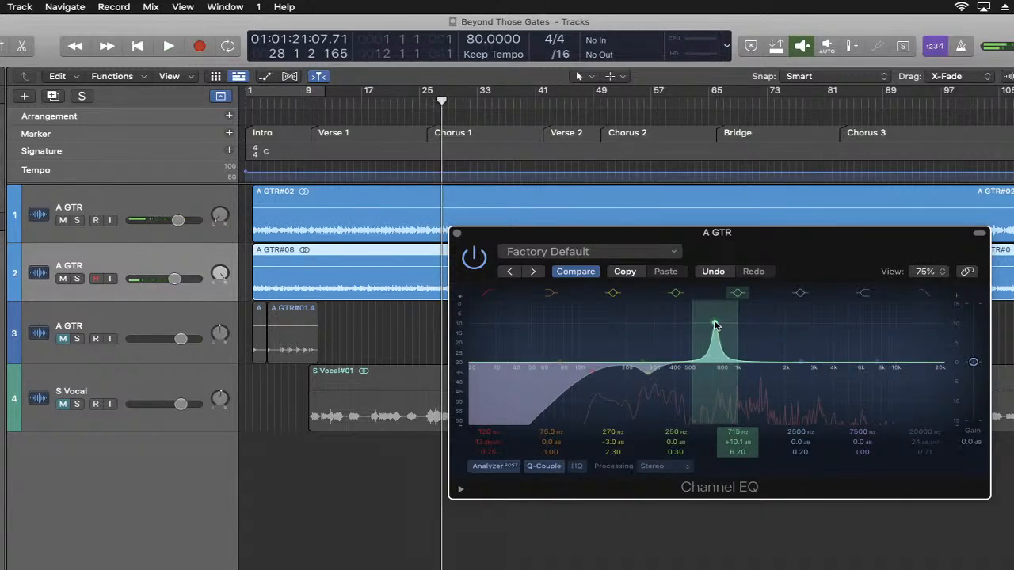
- Sweep the 715 Hz boost through the lower mids during playback to locate the resonance, and settle it at 580 Hz
{"action": "key", "text": "space"}
{"action": "left_click_drag", "start_coordinate": [715, 325], "coordinate": [700, 324]}
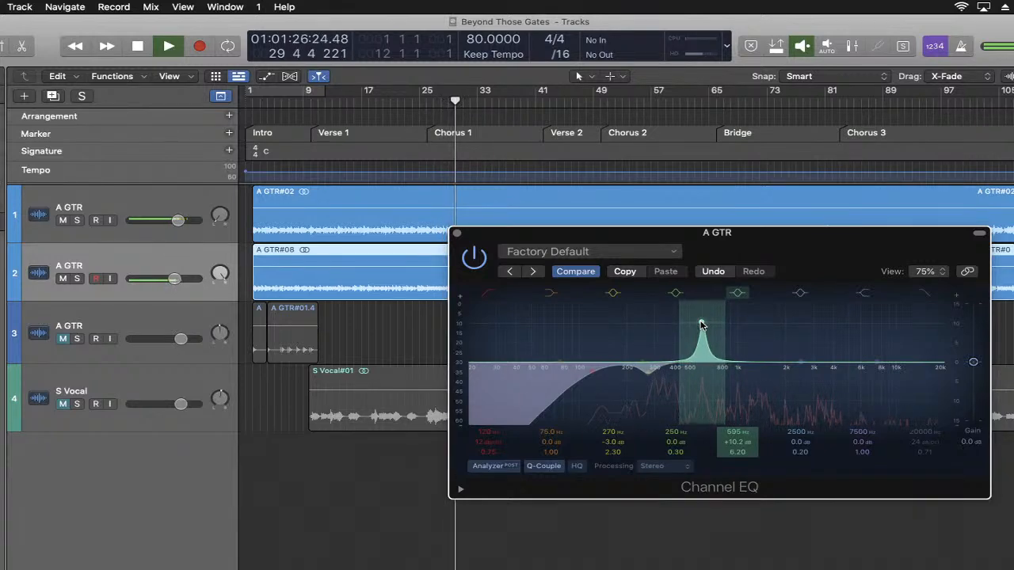
{"action": "key", "text": "space"}
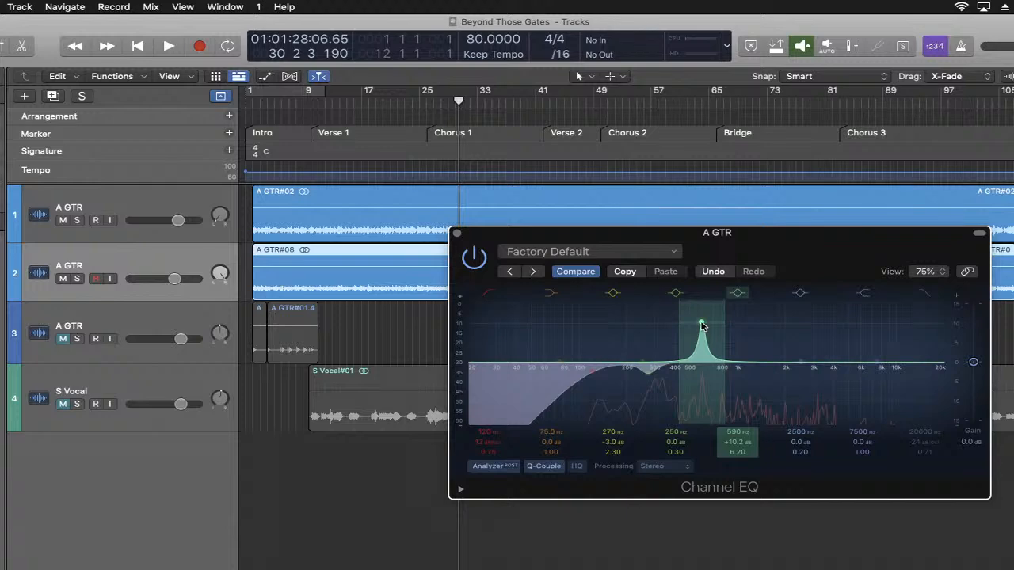
{"action": "key", "text": "space"}
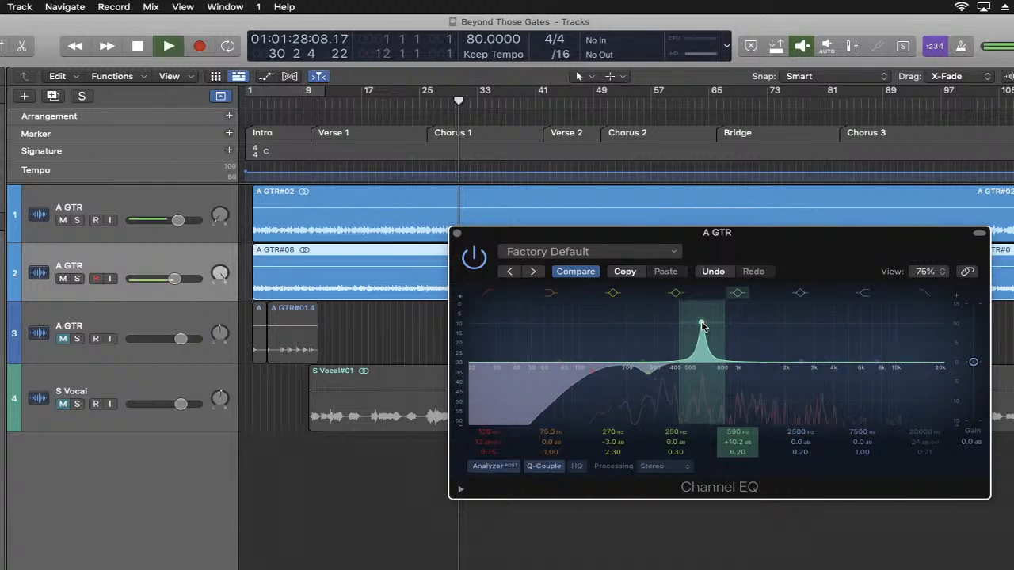
{"action": "left_click_drag", "start_coordinate": [701, 324], "coordinate": [697, 326]}
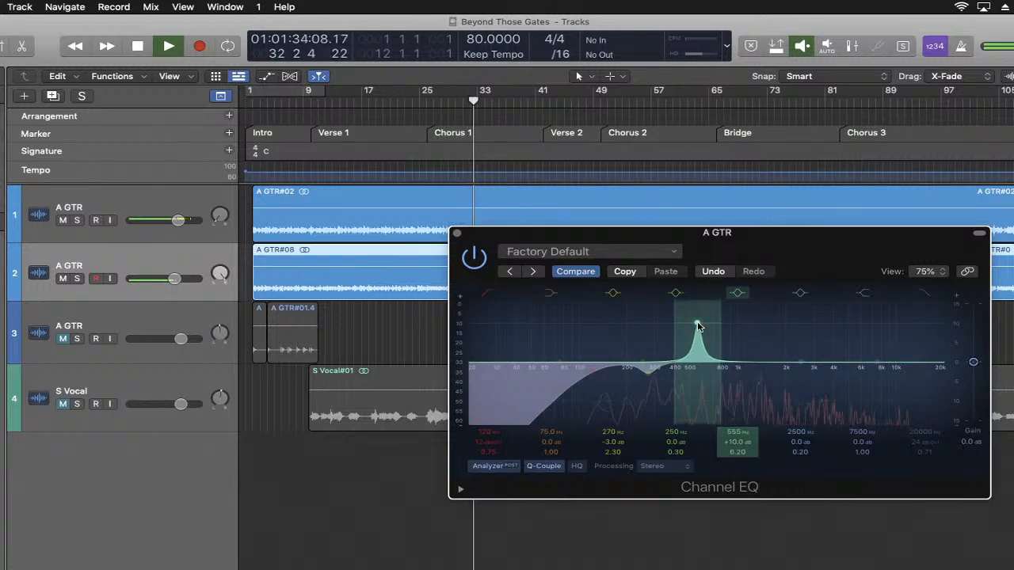
{"action": "key", "text": "space"}
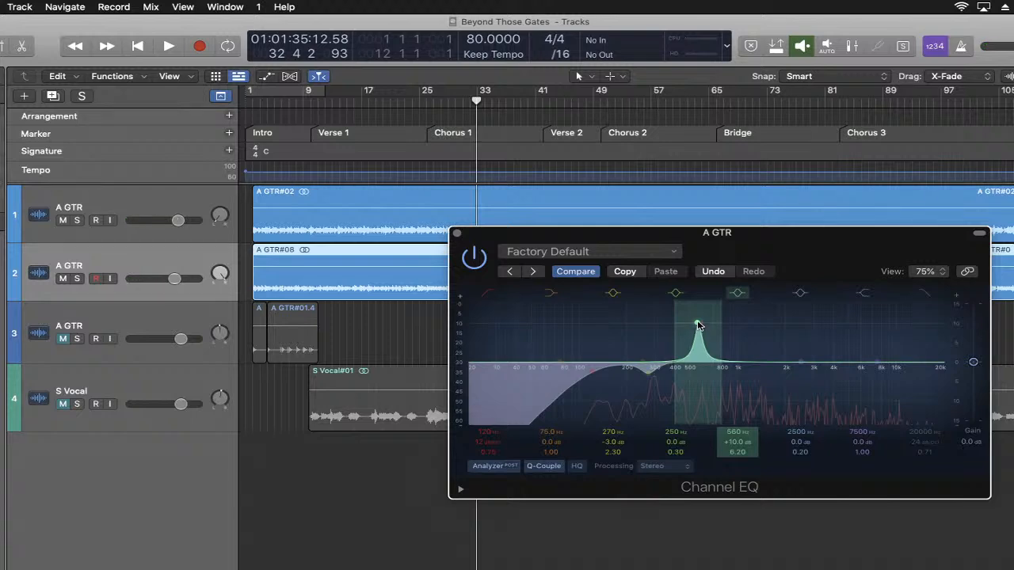
{"action": "key", "text": "space"}
{"action": "left_click_drag", "start_coordinate": [697, 324], "coordinate": [700, 325]}
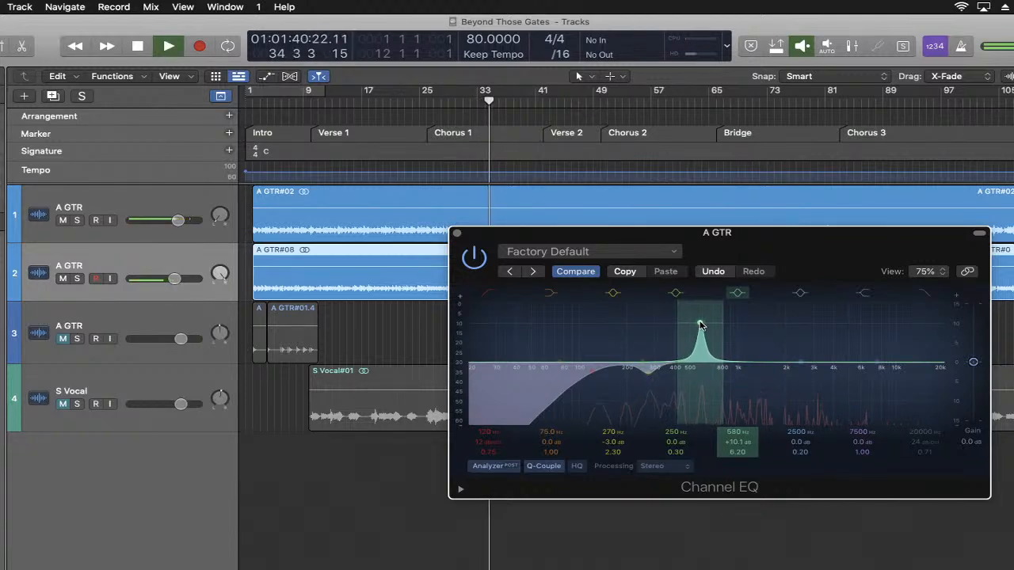
{"action": "key", "text": "space"}
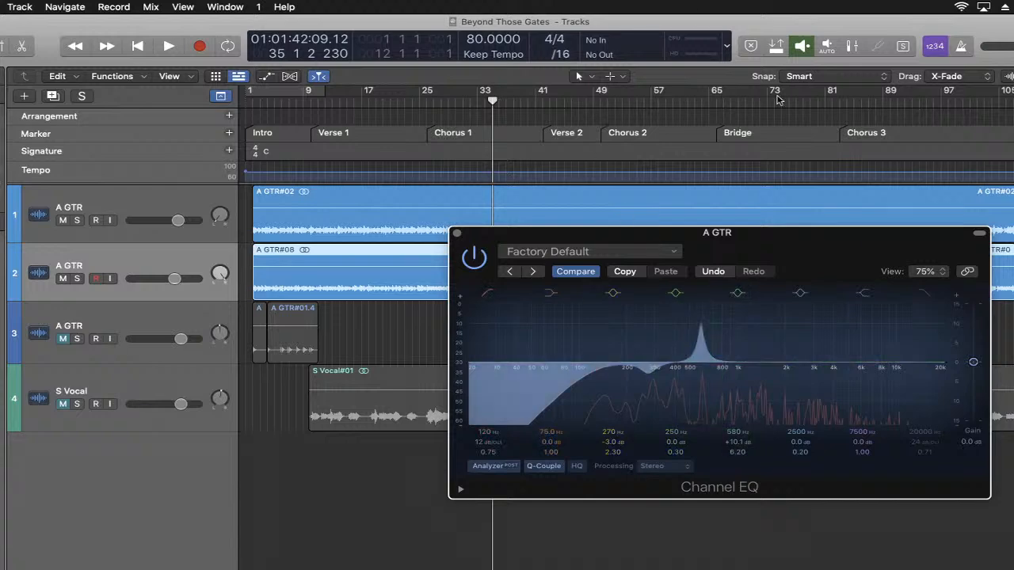
- Turn the 580 Hz boost into a 3.0 dB cut and widen it to a Q of 3.80 during playback
{"action": "key", "text": "space"}
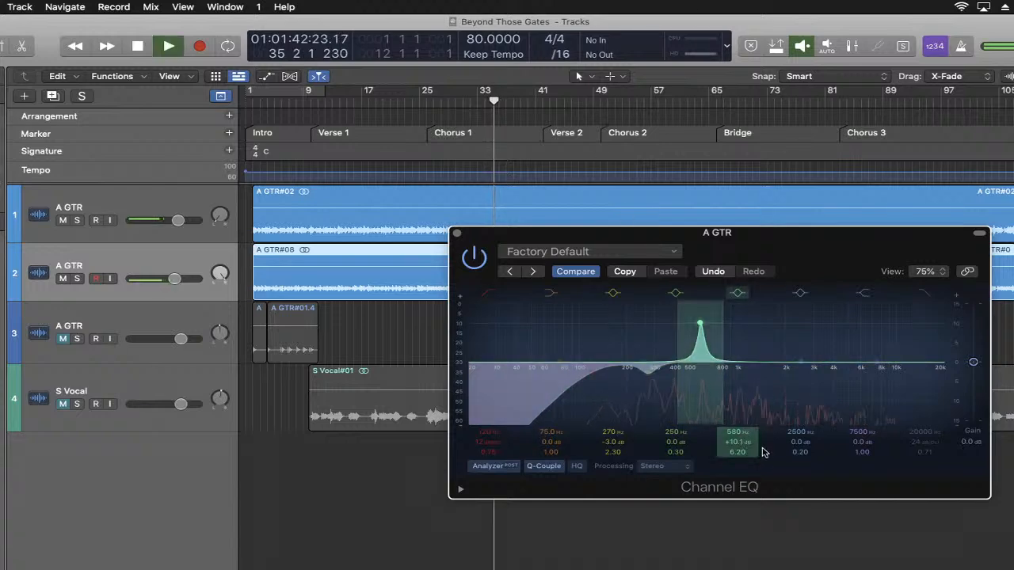
{"action": "left_click_drag", "start_coordinate": [699, 323], "coordinate": [699, 372]}
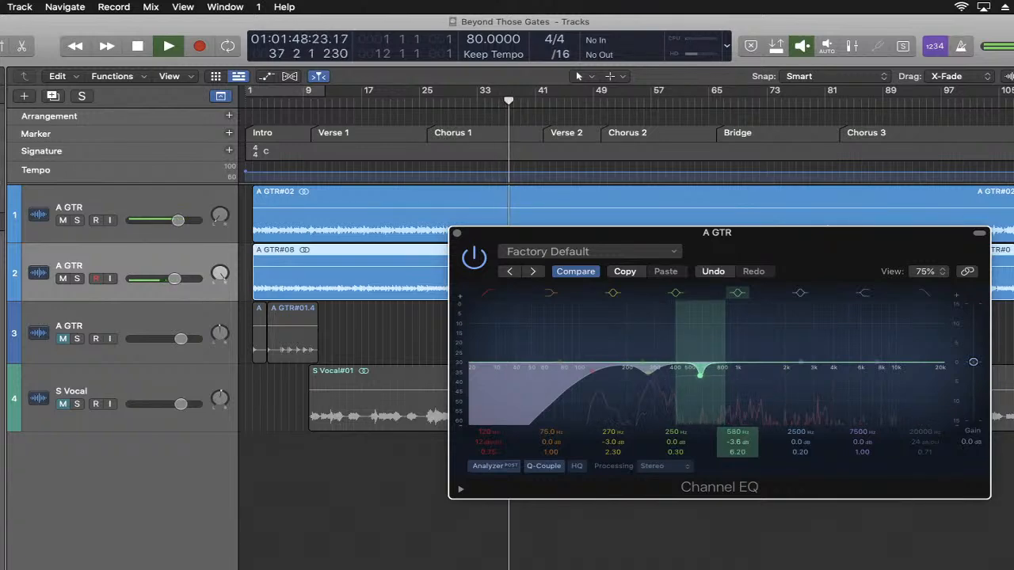
{"action": "left_click_drag", "start_coordinate": [737, 442], "coordinate": [736, 470]}
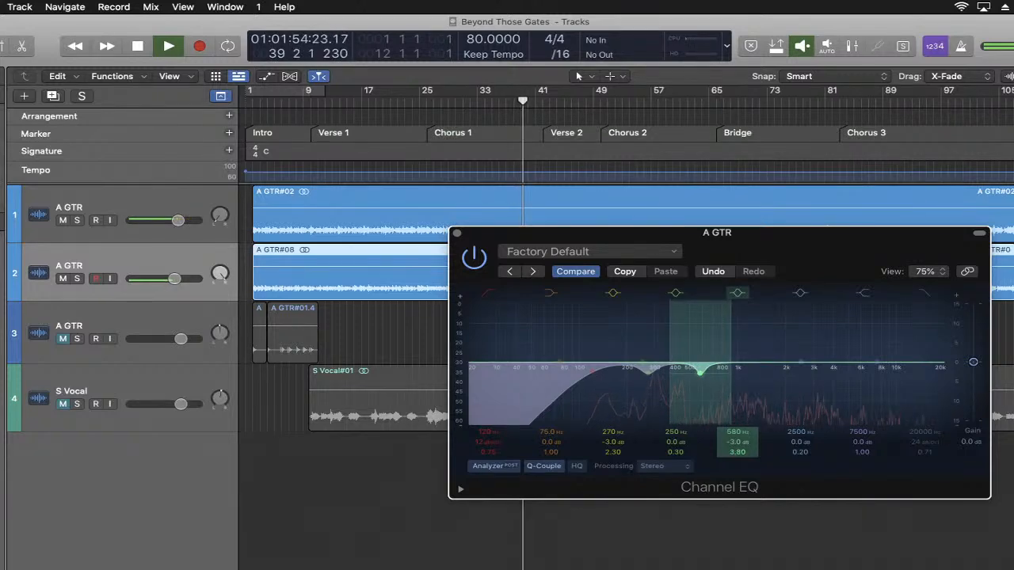
{"action": "key", "text": "space"}
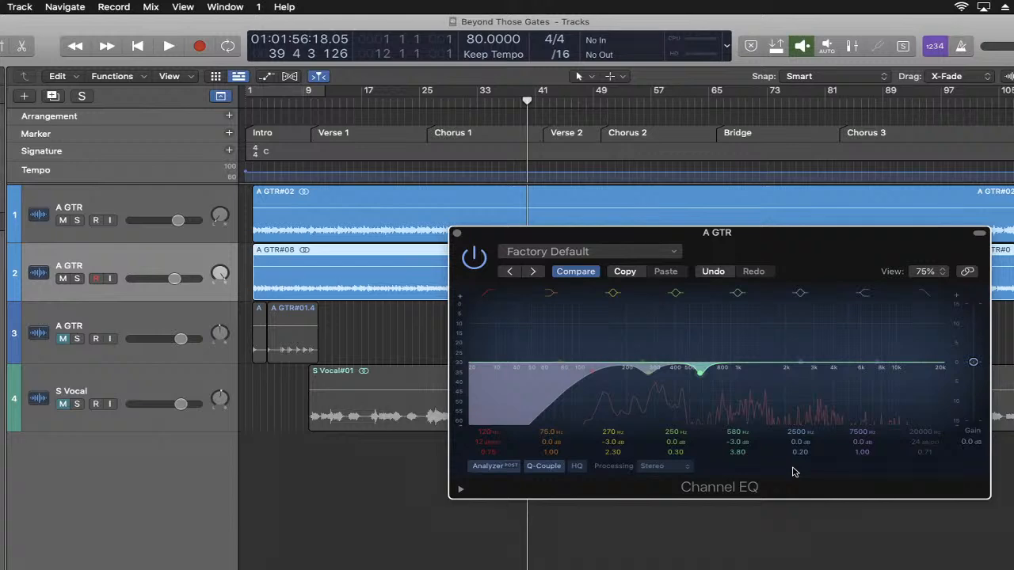
- During playback, narrow the 2500 Hz bell band to a Q of 5.00 and sweep it to a 9.0 dB boost at 1690 Hz
{"action": "key", "text": "space"}
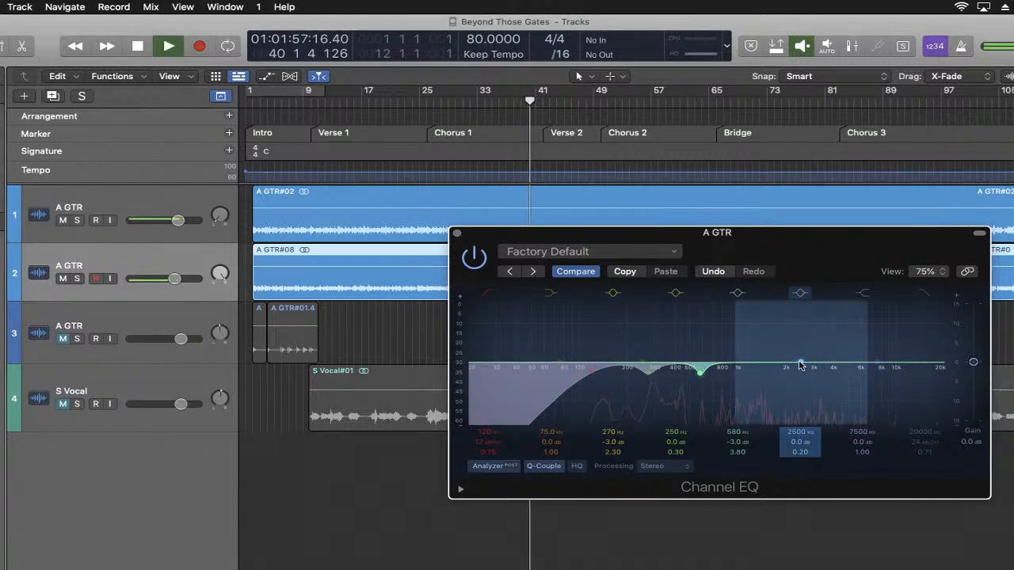
{"action": "left_click_drag", "start_coordinate": [800, 365], "coordinate": [799, 363]}
{"action": "left_click_drag", "start_coordinate": [791, 356], "coordinate": [791, 353]}
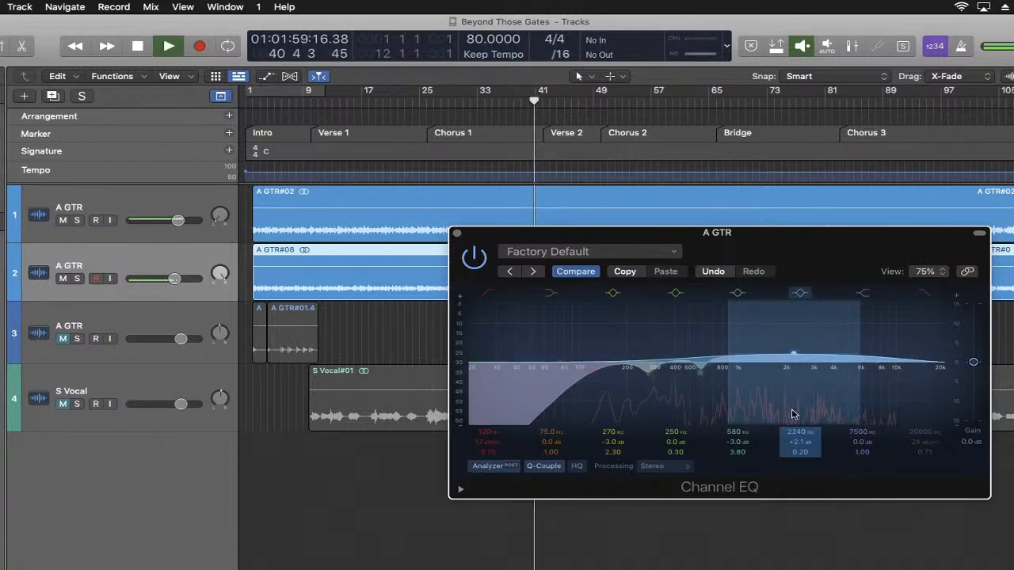
{"action": "mouse_move", "coordinate": [793, 452]}
{"action": "left_mouse_down"}
{"action": "mouse_move", "coordinate": [793, 442]}
{"action": "mouse_move", "coordinate": [793, 452]}
{"action": "left_mouse_up"}
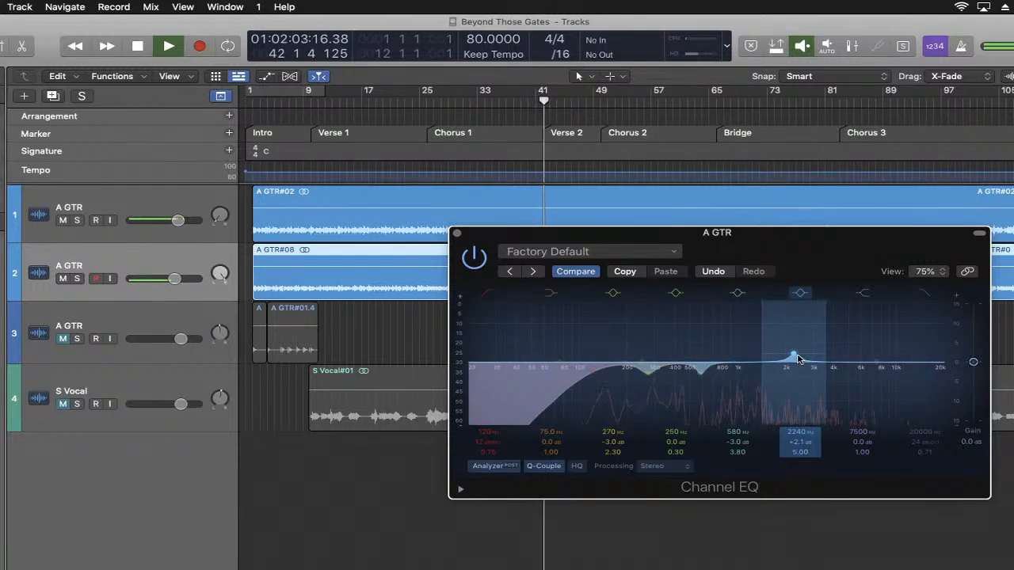
{"action": "left_click_drag", "start_coordinate": [792, 354], "coordinate": [775, 328]}
{"action": "key", "text": "space"}
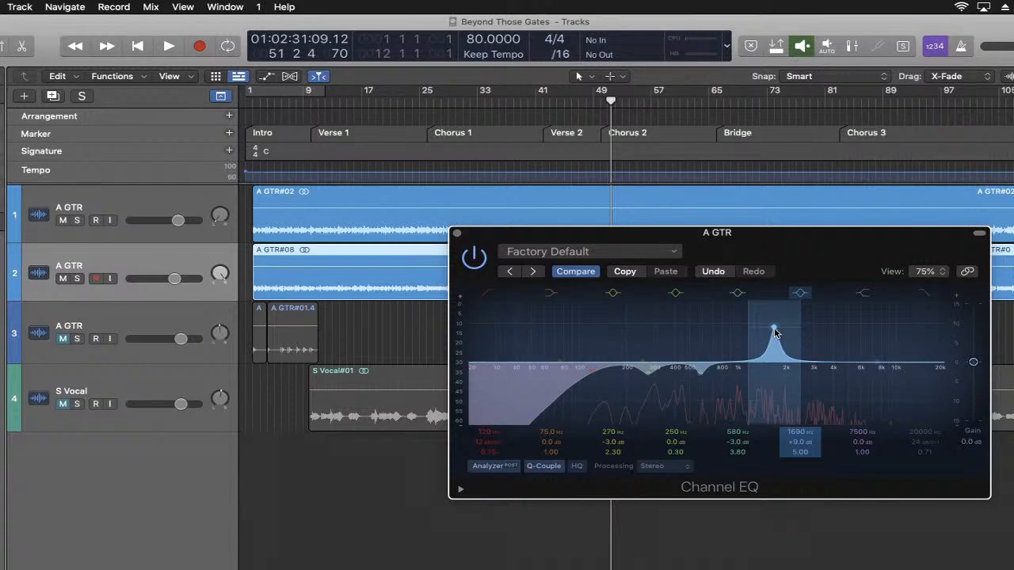
- Nudge the narrow upper-mid boost around 1620 to 1690 Hz during playback, settling it at 1690 Hz with about 8.8 dB
{"action": "left_click_drag", "start_coordinate": [775, 329], "coordinate": [771, 329]}
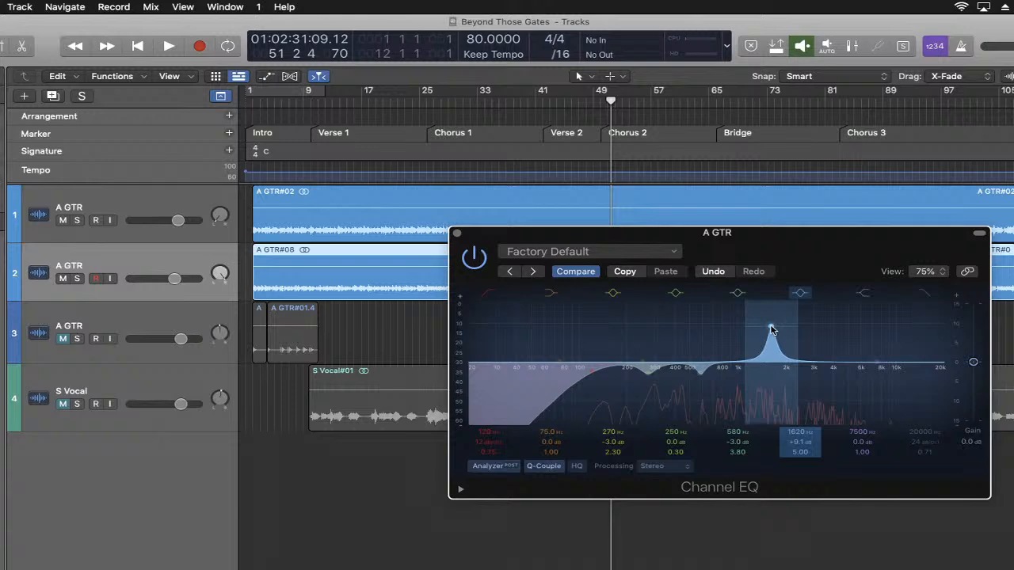
{"action": "key", "text": "space"}
{"action": "left_click_drag", "start_coordinate": [772, 330], "coordinate": [773, 329]}
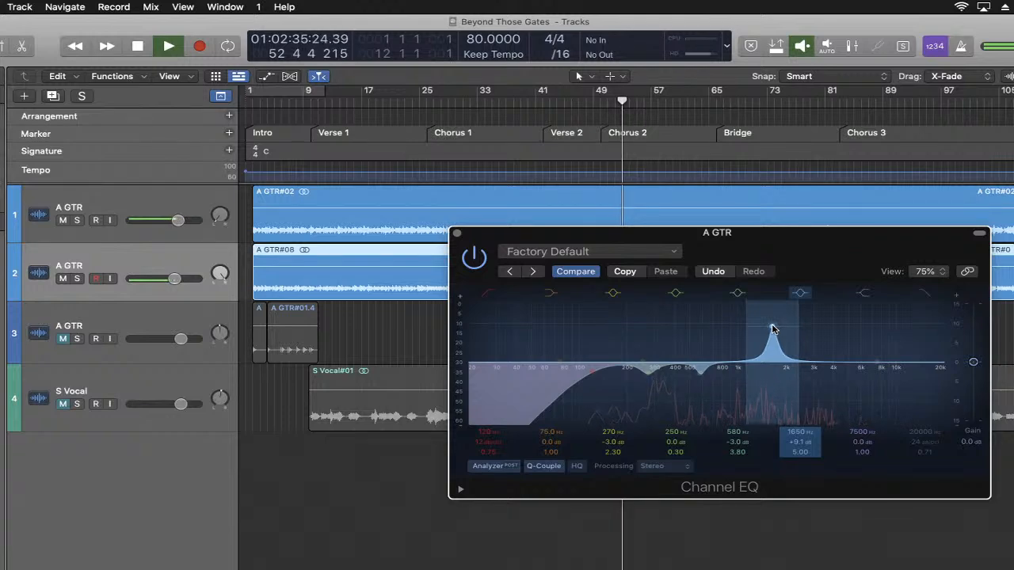
{"action": "left_click_drag", "start_coordinate": [773, 330], "coordinate": [773, 330]}
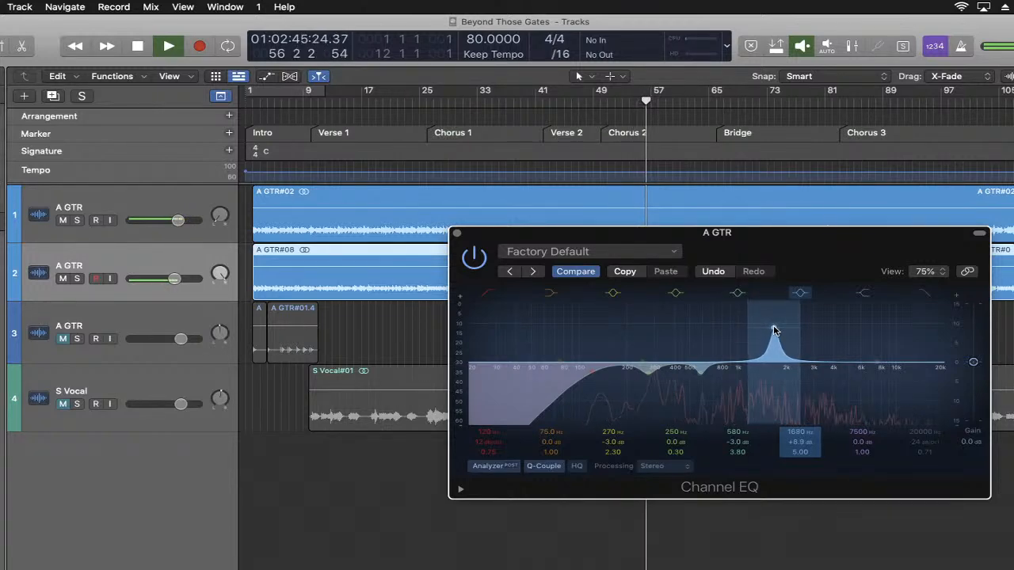
{"action": "left_click_drag", "start_coordinate": [773, 329], "coordinate": [775, 331]}
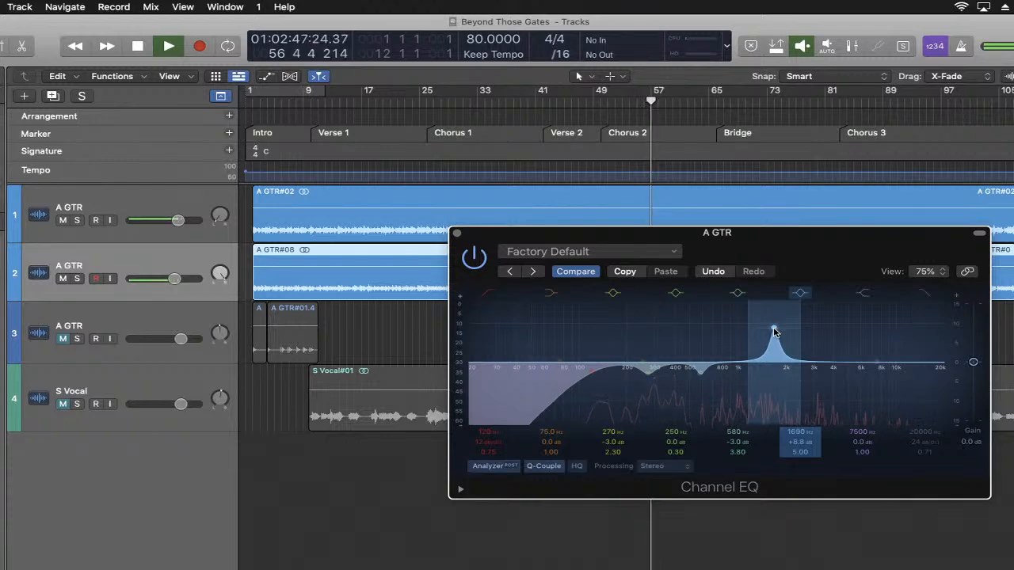
- Reduce the 1690 Hz boost to 3.0 dB, widen it to a Q of 3.20, and audition the result
{"action": "key", "text": "space"}
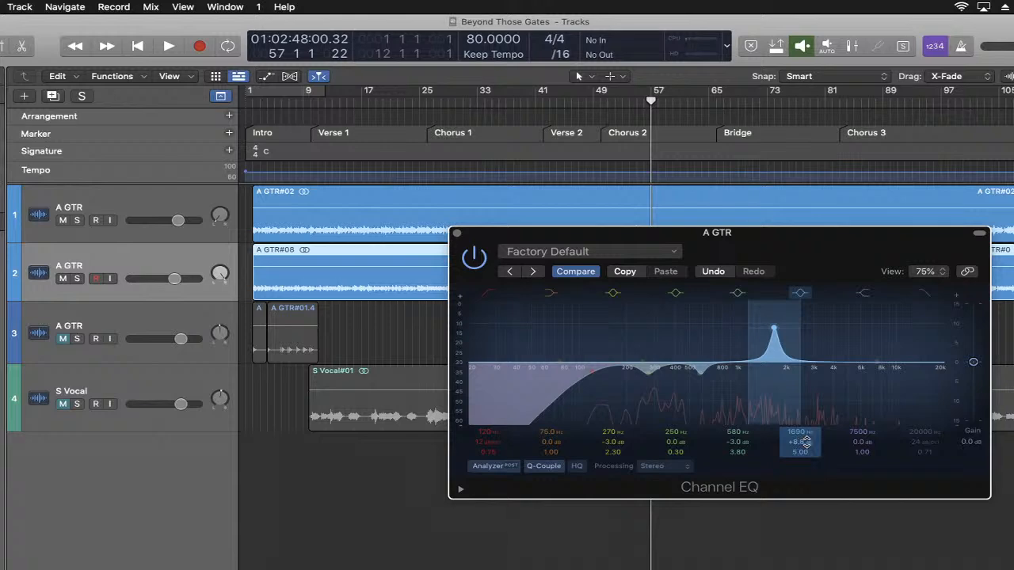
{"action": "left_click_drag", "start_coordinate": [800, 441], "coordinate": [799, 462]}
{"action": "key", "text": "space"}
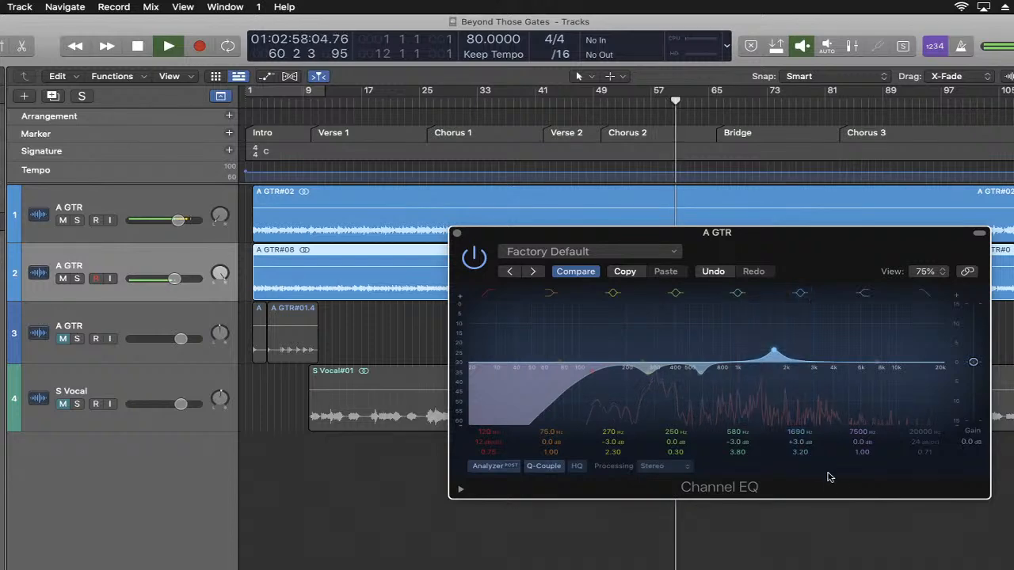
{"action": "key", "text": "space"}
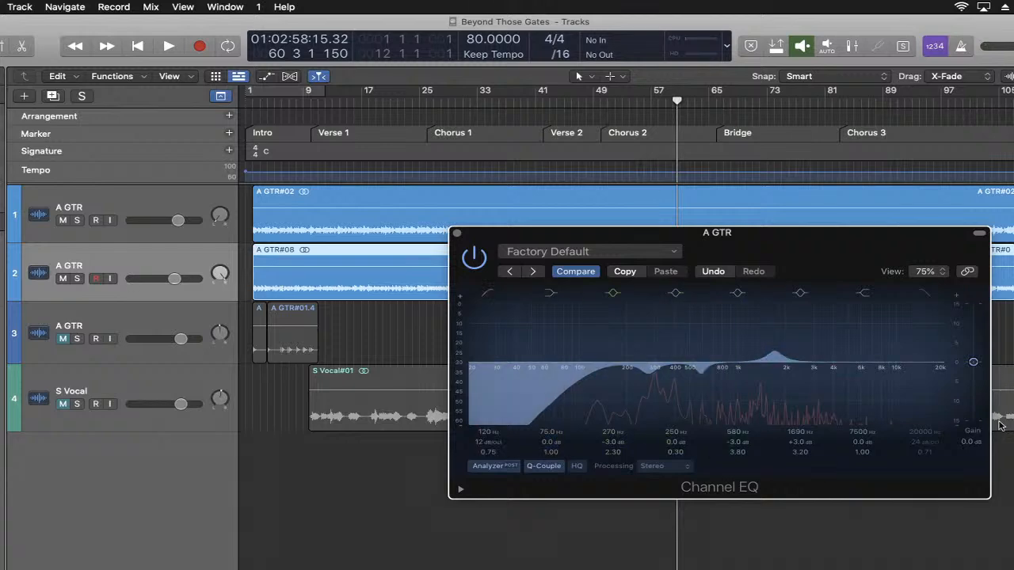
- Switch to the browser to check the YouTube Studio live chat, and return to the Logic Pro project
{"action": "left_click", "coordinate": [907, 567]}
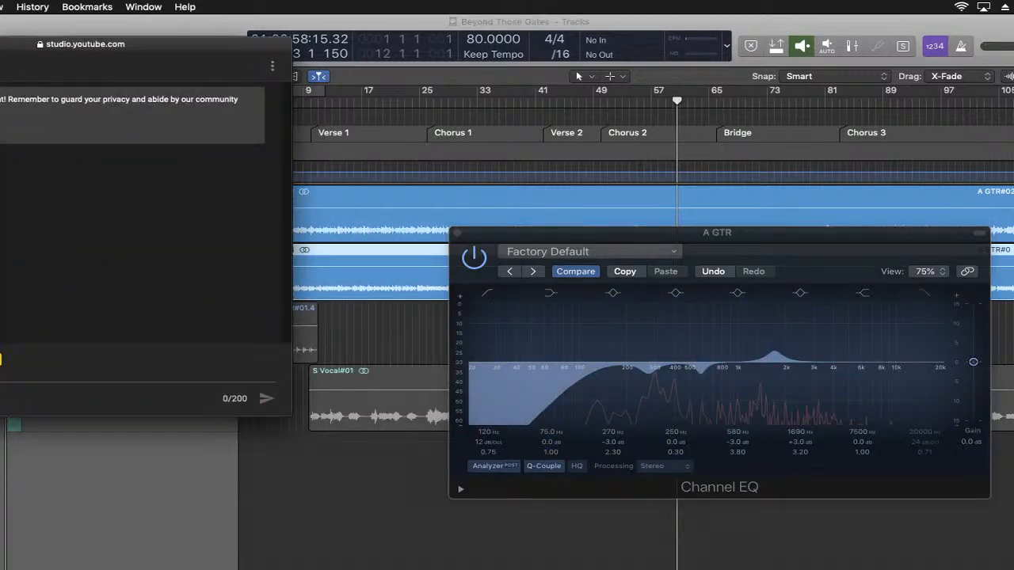
{"action": "left_click", "coordinate": [0, 43]}
{"action": "left_click", "coordinate": [770, 241]}
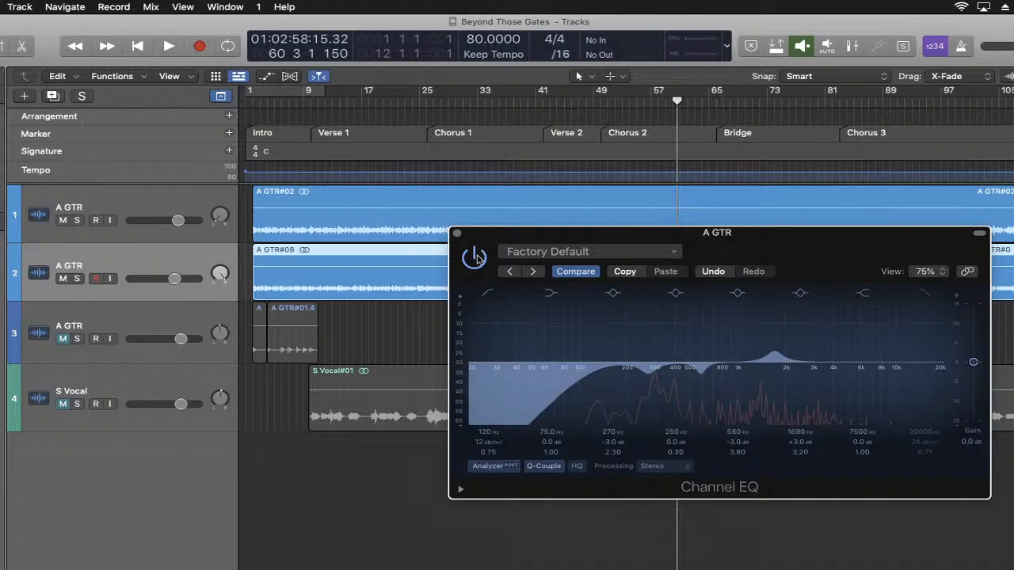
- Play the song from the beginning and compare the second guitar with its Channel EQ bypassed and enabled
{"action": "key", "text": "Return"}
{"action": "key", "text": "space"}
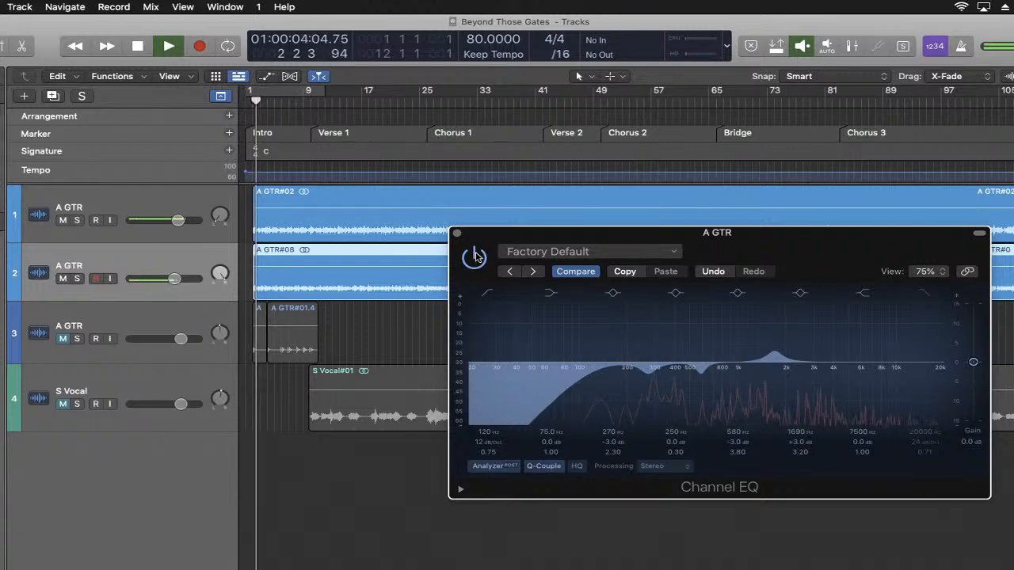
{"action": "left_click_drag", "start_coordinate": [715, 232], "coordinate": [615, 216]}
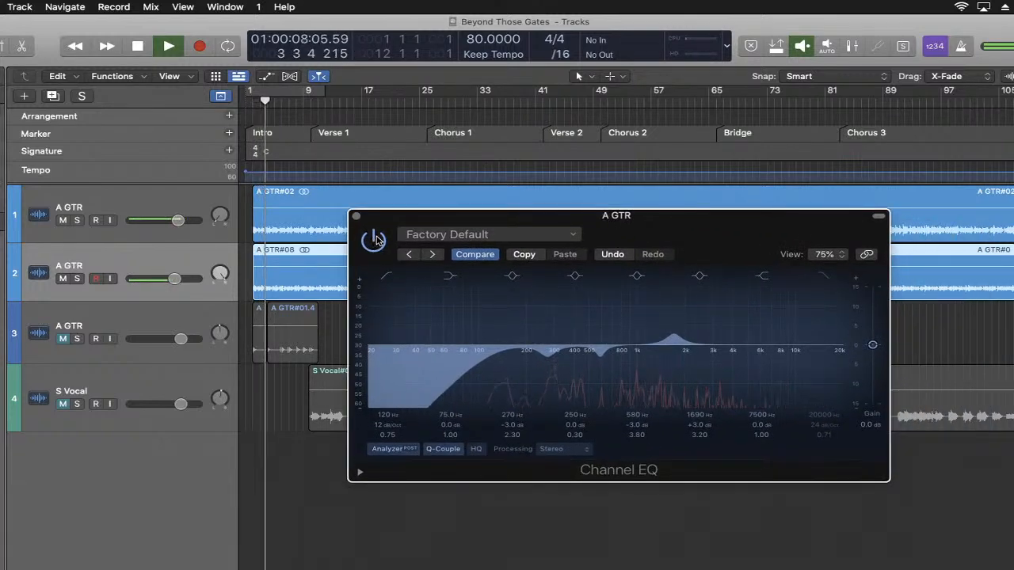
{"action": "left_click", "coordinate": [374, 239]}
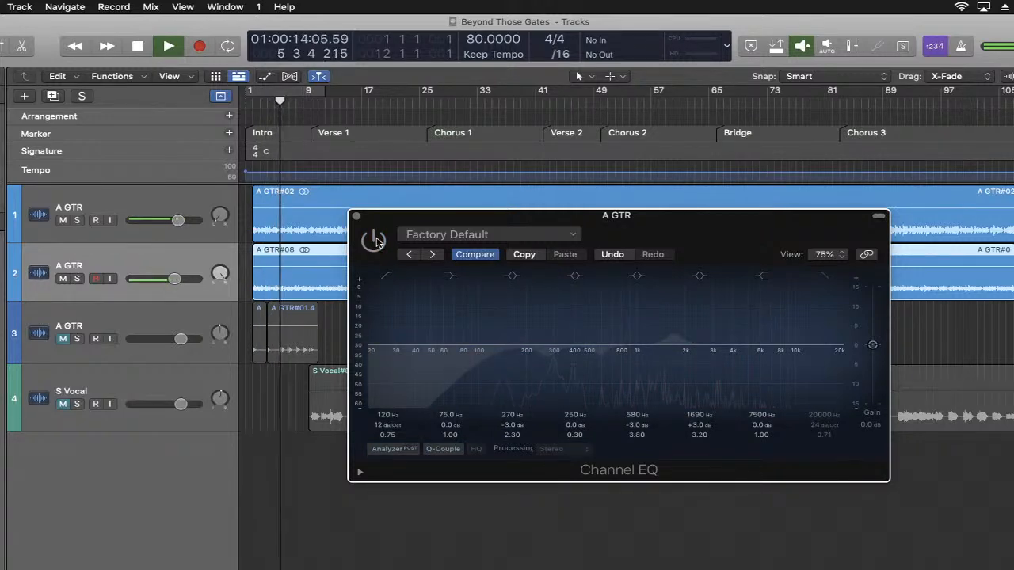
{"action": "left_click", "coordinate": [375, 242]}
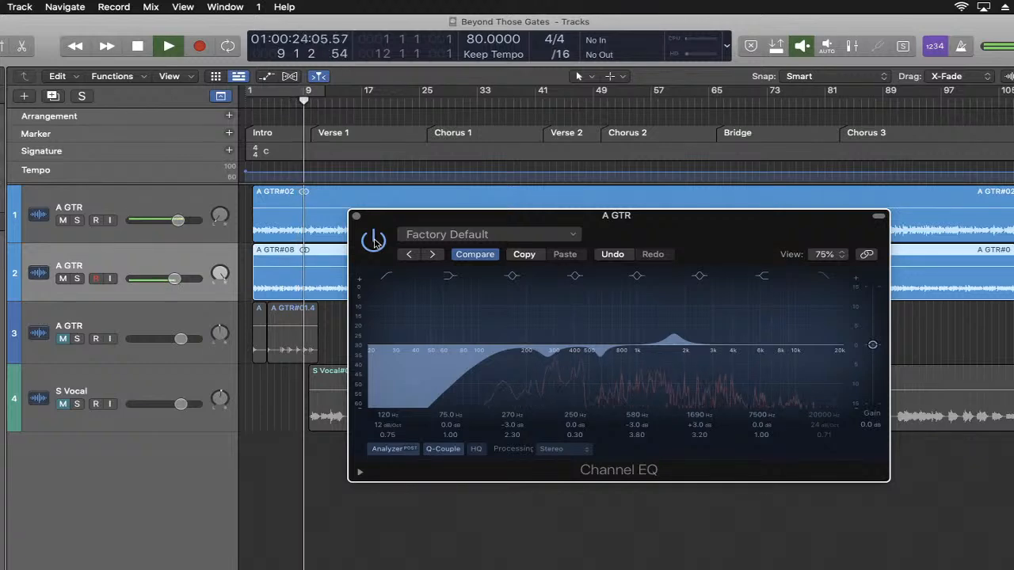
{"action": "left_click", "coordinate": [374, 239]}
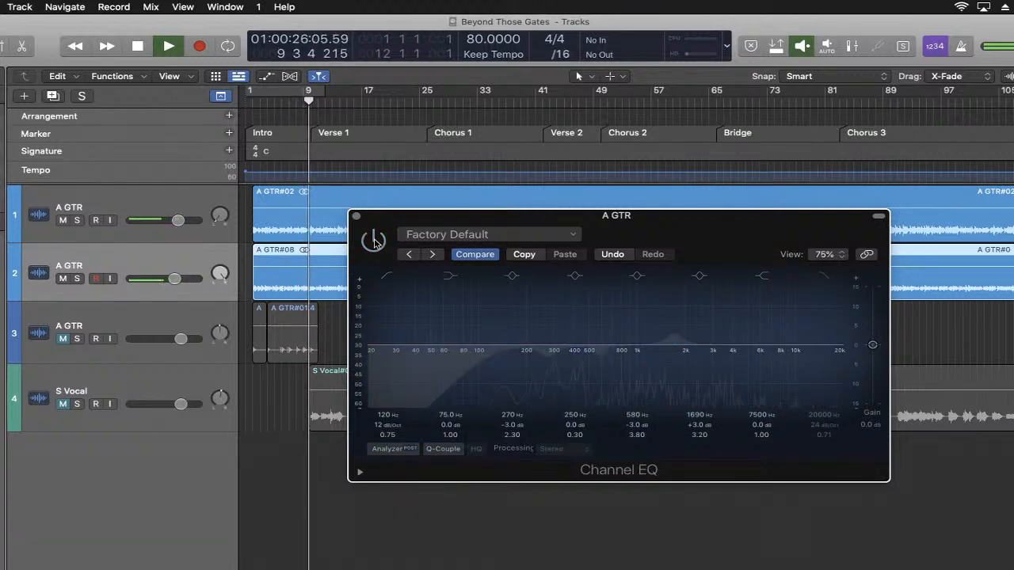
{"action": "left_click", "coordinate": [374, 240]}
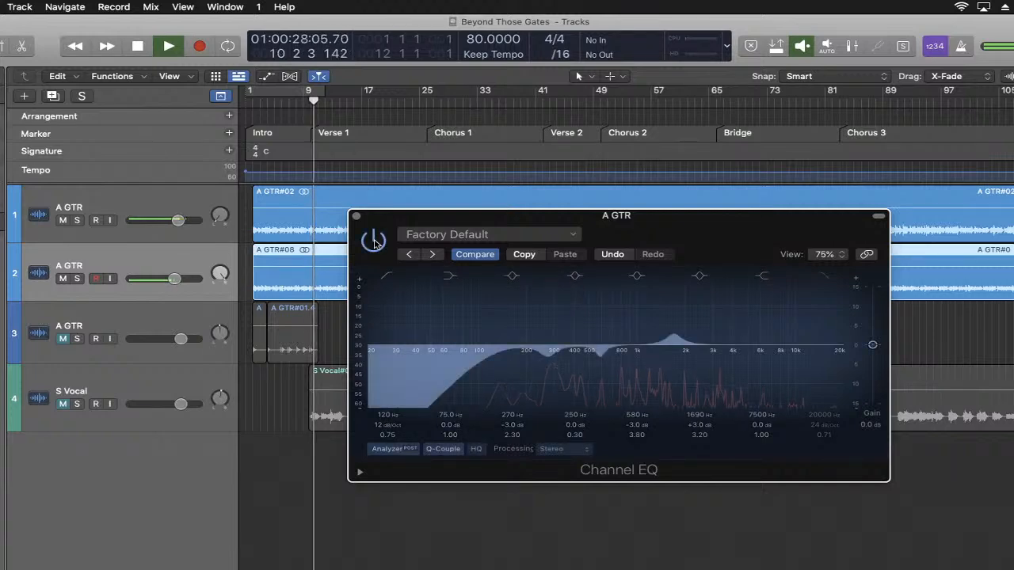
{"action": "key", "text": "space"}
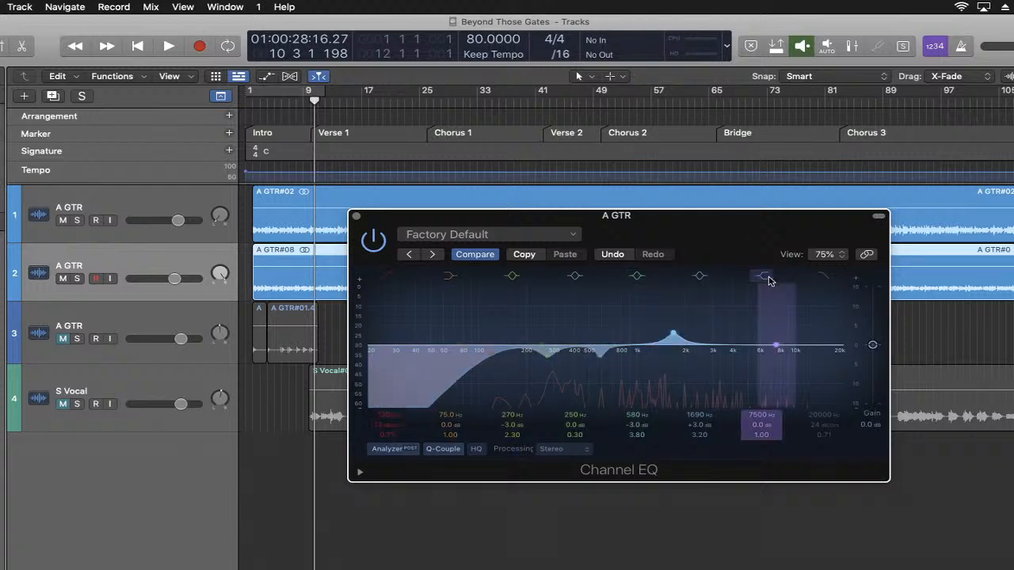
- During playback from the song's beginning, set the high shelf to a 3.4 dB boost at 5900 Hz, and stop playback
{"action": "key", "text": "space"}
{"action": "key", "text": "space"}
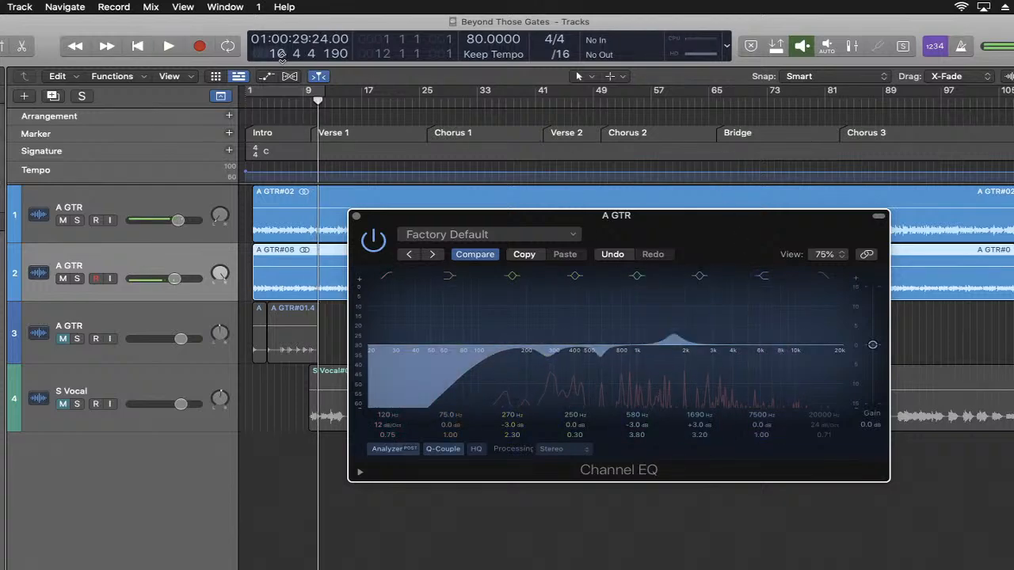
{"action": "left_click", "coordinate": [136, 47]}
{"action": "key", "text": "space"}
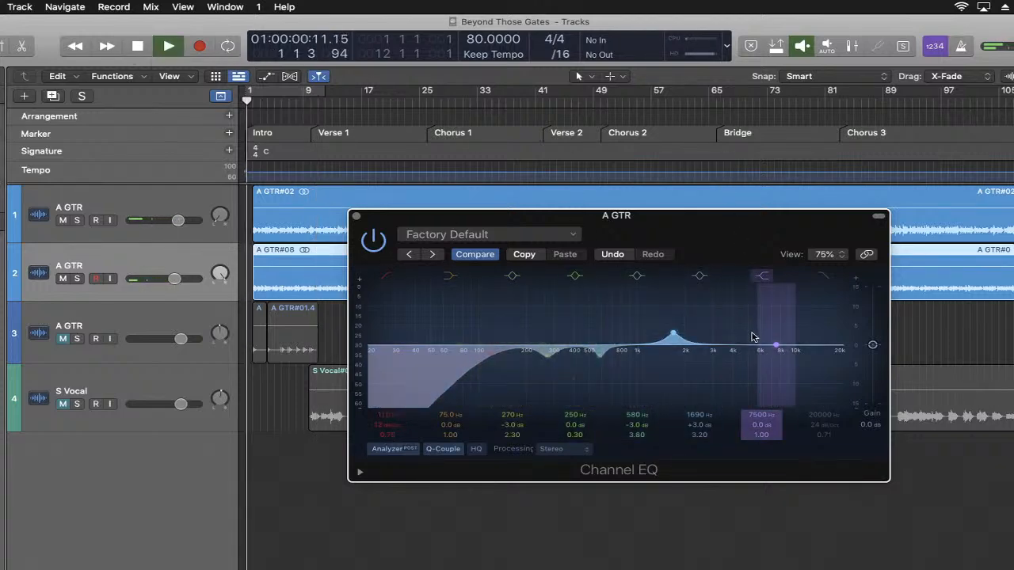
{"action": "left_click_drag", "start_coordinate": [775, 350], "coordinate": [759, 330]}
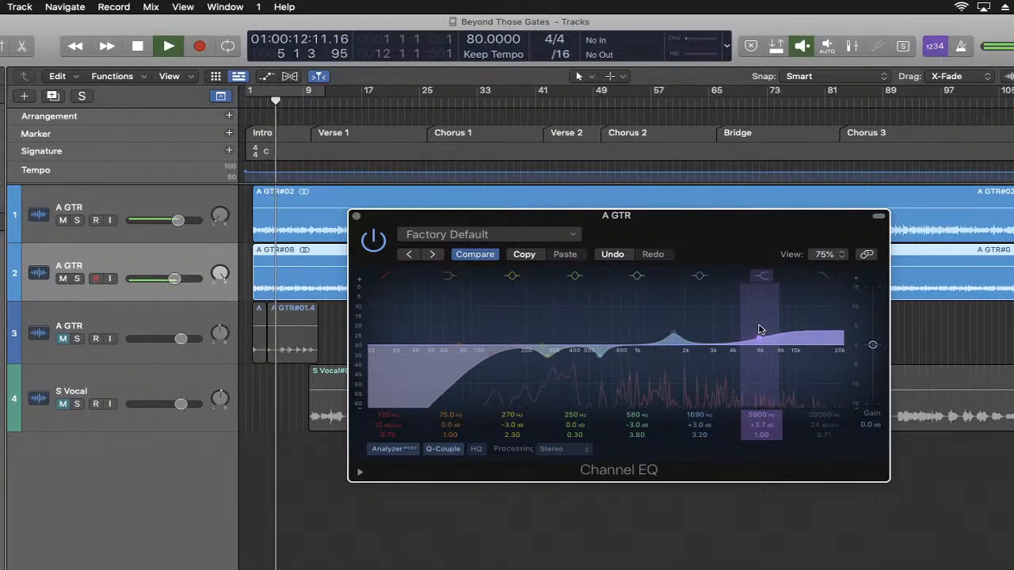
{"action": "left_click_drag", "start_coordinate": [759, 330], "coordinate": [760, 330]}
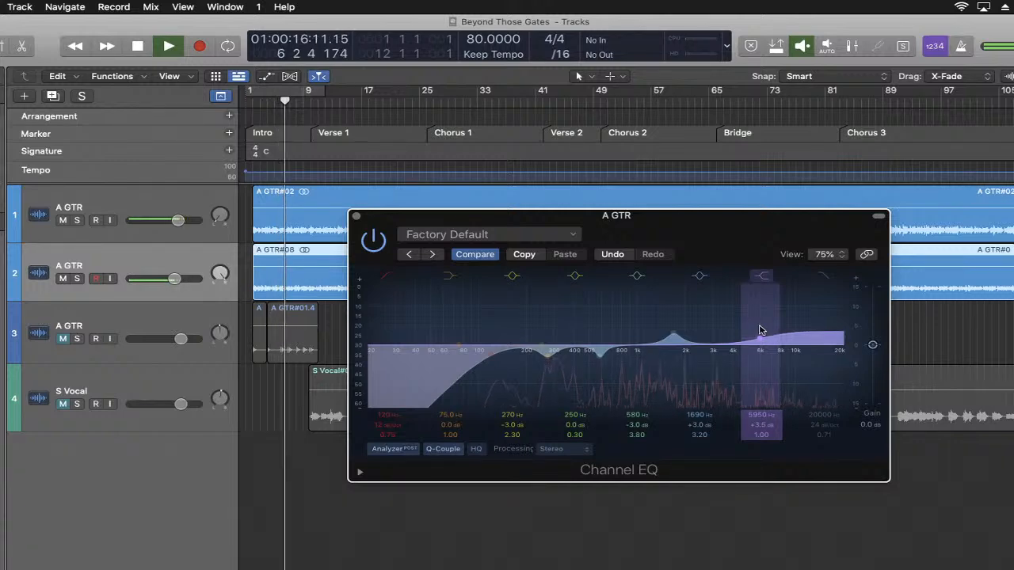
{"action": "left_click_drag", "start_coordinate": [759, 329], "coordinate": [759, 331]}
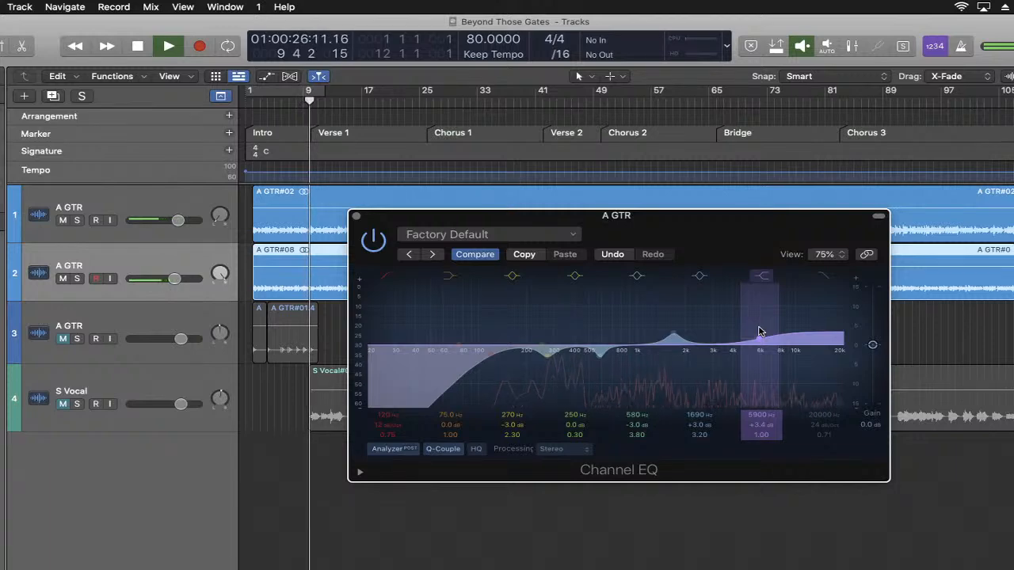
{"action": "key", "text": "space"}
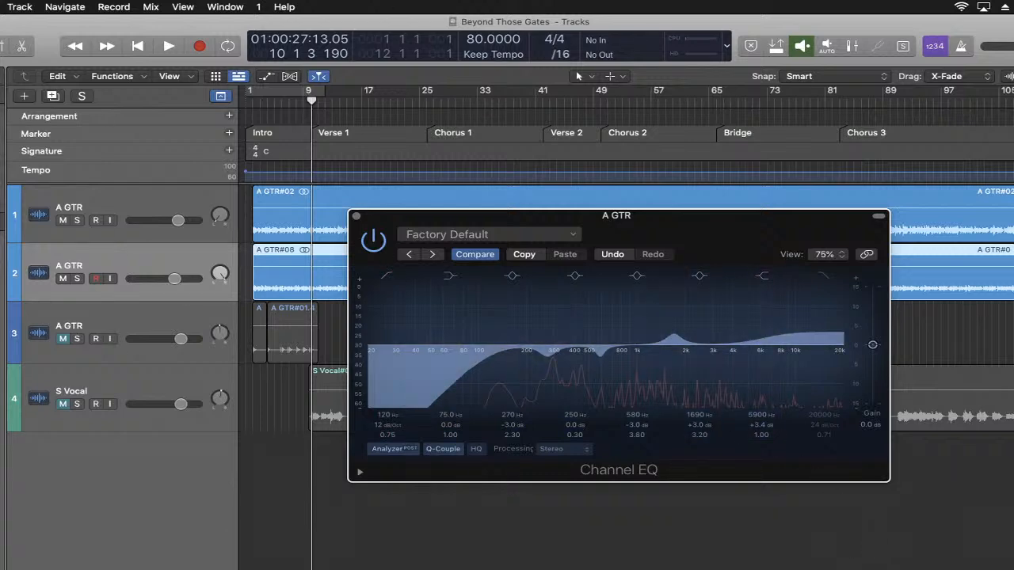
- Switch to the browser window with the YouTube Studio live chat
{"action": "left_click", "coordinate": [911, 566]}
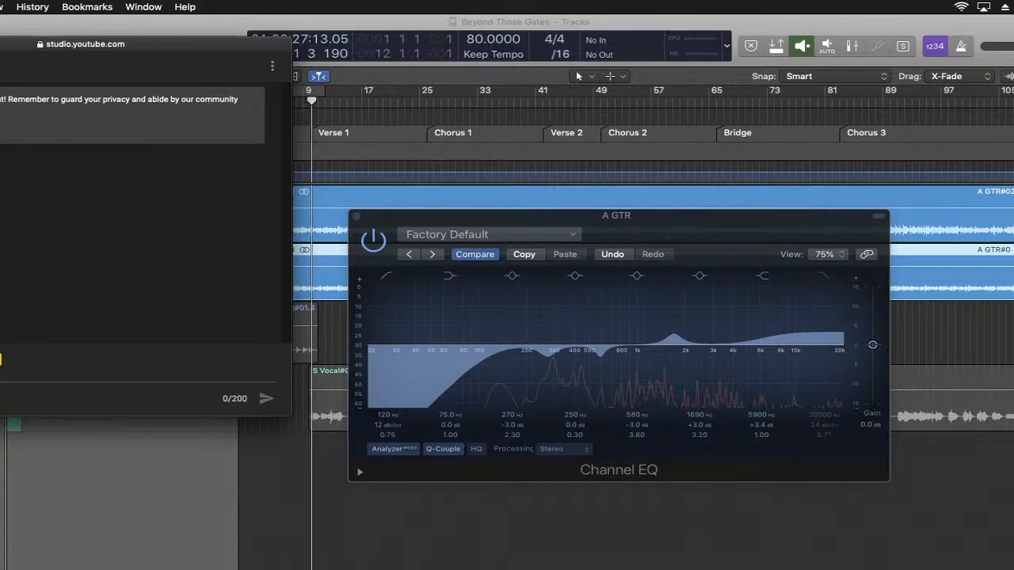
- Minimize the YouTube Studio chat window, return to the Logic Pro project, and close the second guitar's Channel EQ
{"action": "key", "text": "super+m"}
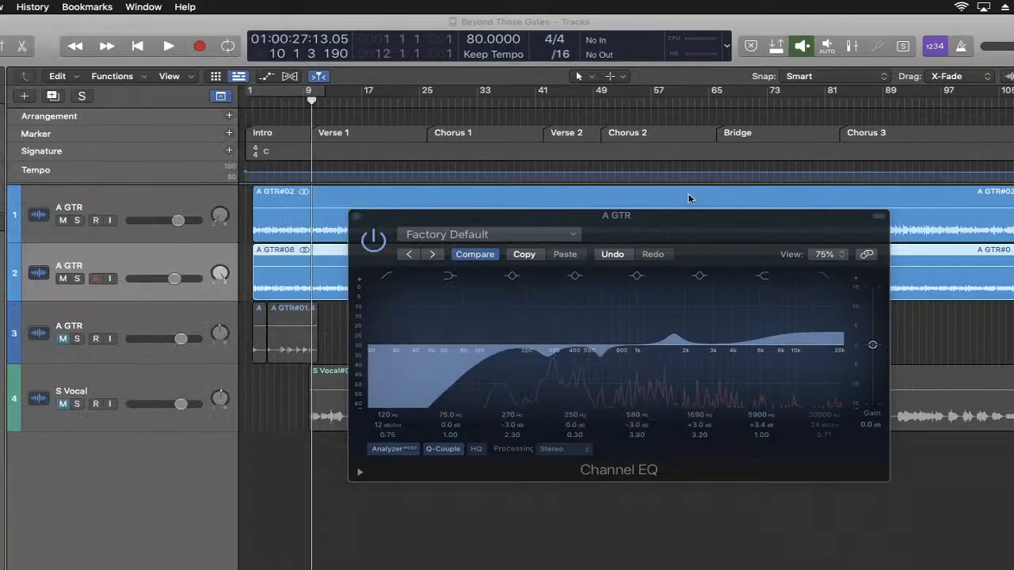
{"action": "left_click", "coordinate": [706, 238]}
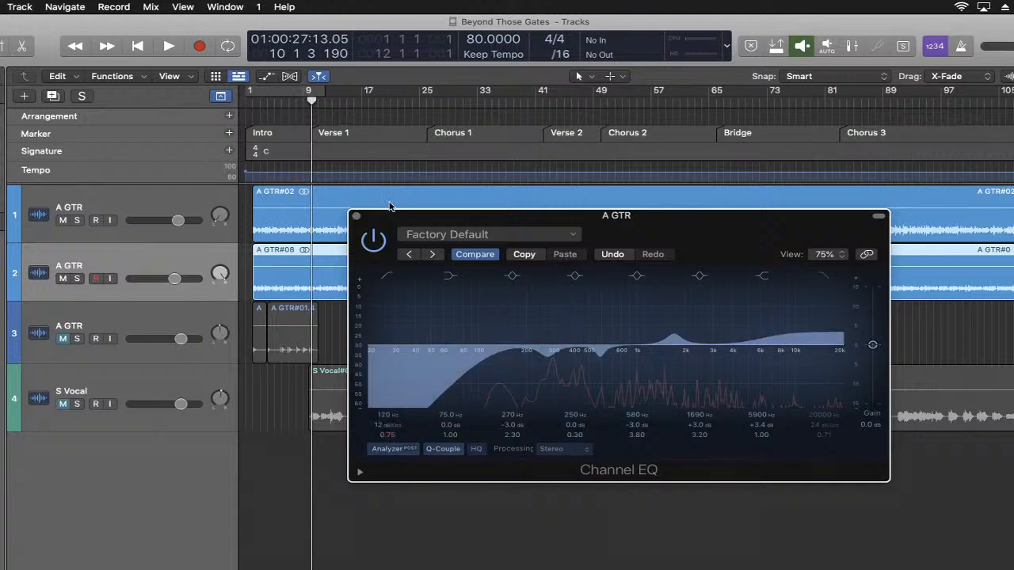
{"action": "left_click", "coordinate": [357, 219]}
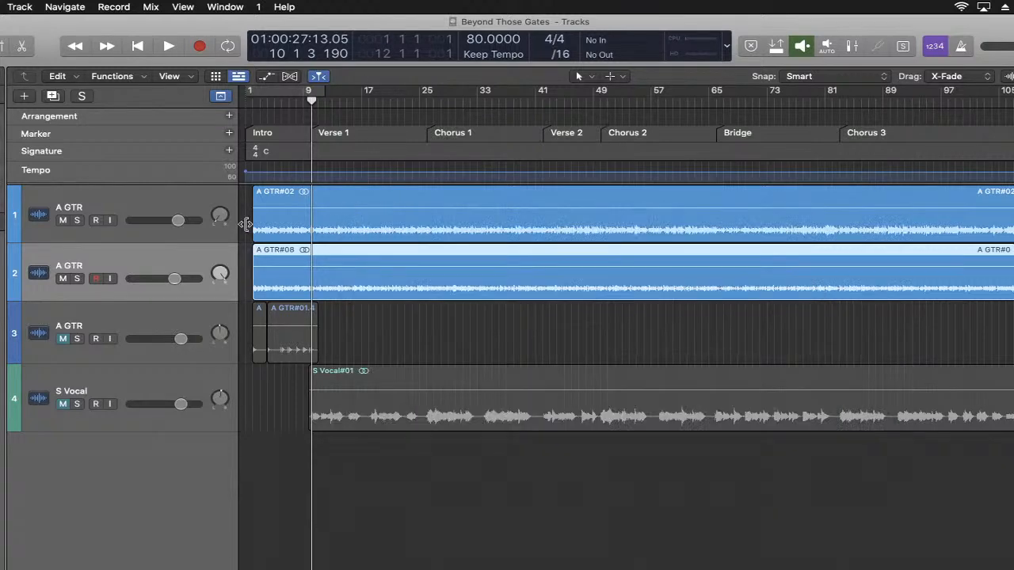
- Insert the stereo Renaissance Compressor (RCompressor) on the first guitar track and move its window clear of the track headers
{"action": "left_click", "coordinate": [158, 199]}
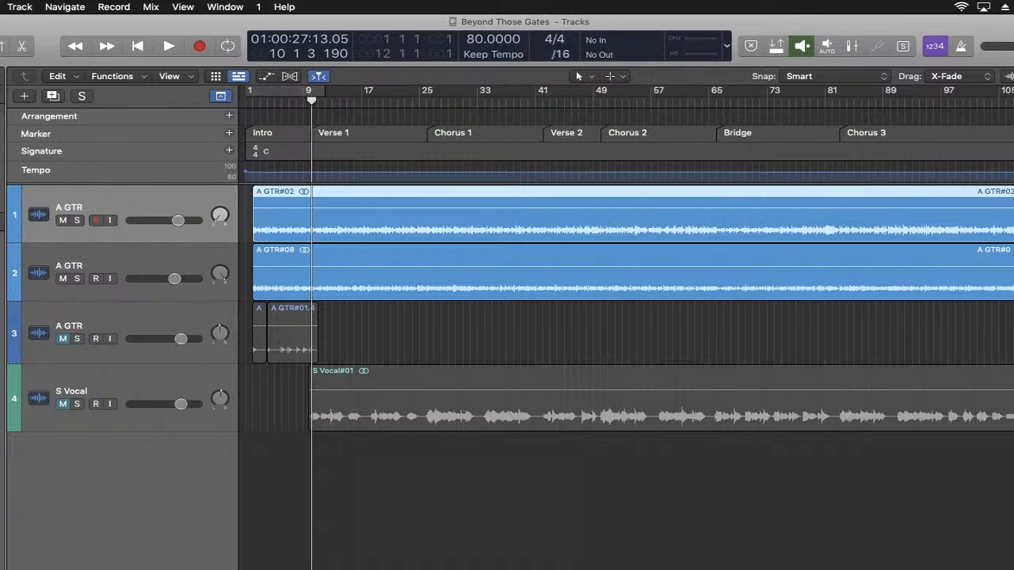
{"action": "left_click_drag", "start_coordinate": [426, 189], "coordinate": [585, 314]}
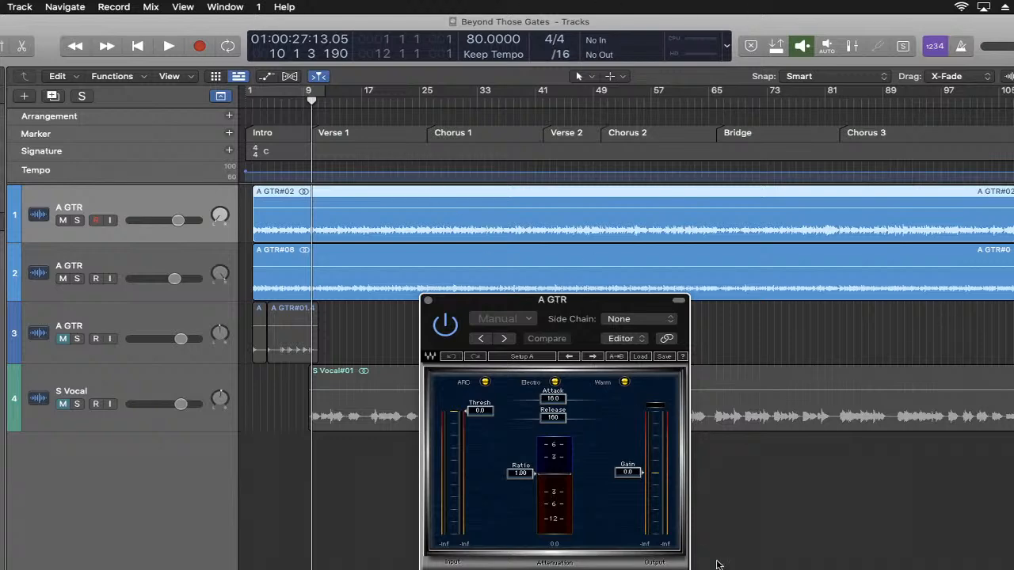
{"action": "left_click_drag", "start_coordinate": [567, 315], "coordinate": [530, 291]}
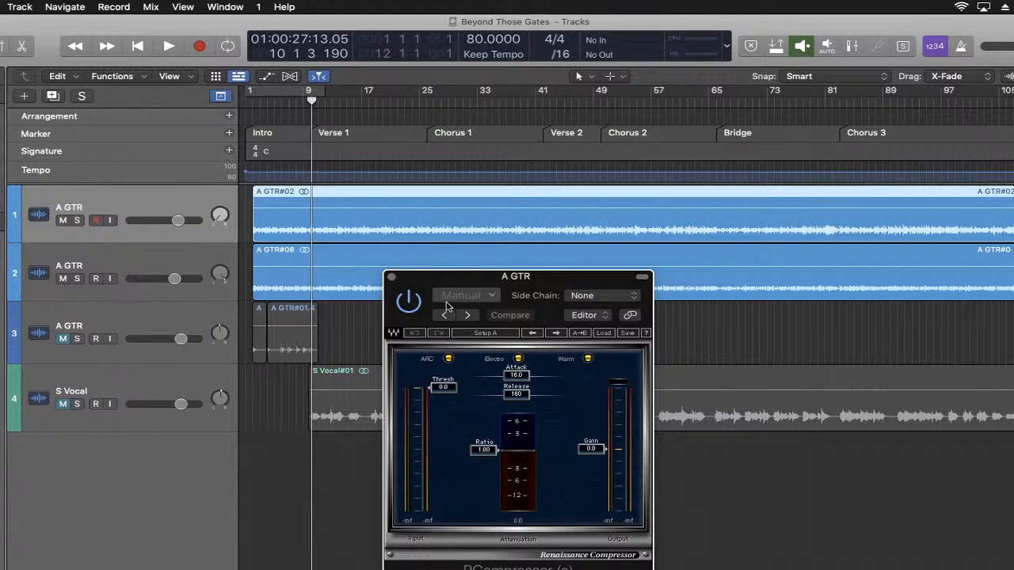
- During playback from the song's beginning, set the first guitar's compressor threshold to -7.9 and ratio to 1.67, and stop playback
{"action": "left_click", "coordinate": [136, 49]}
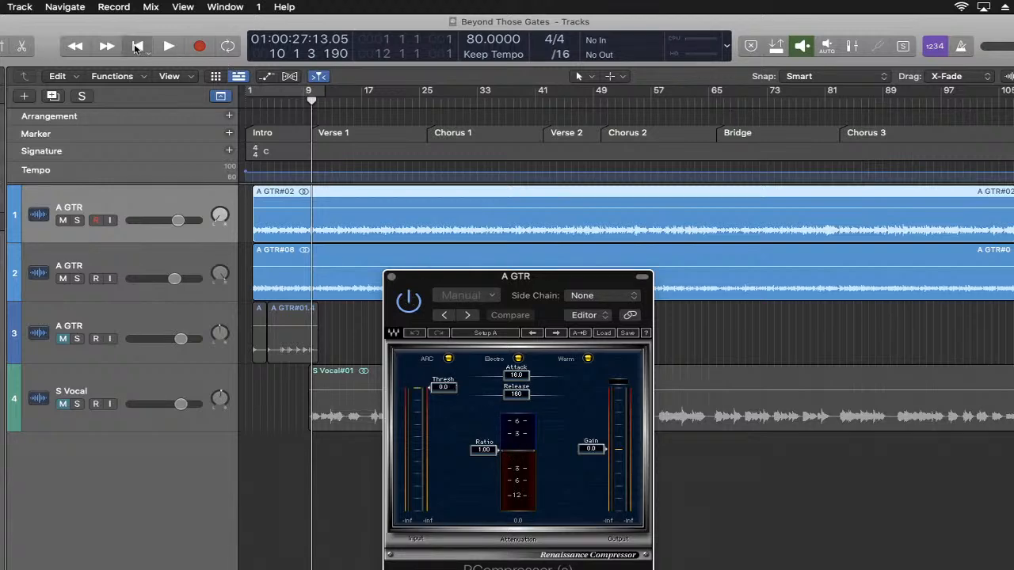
{"action": "key", "text": "space"}
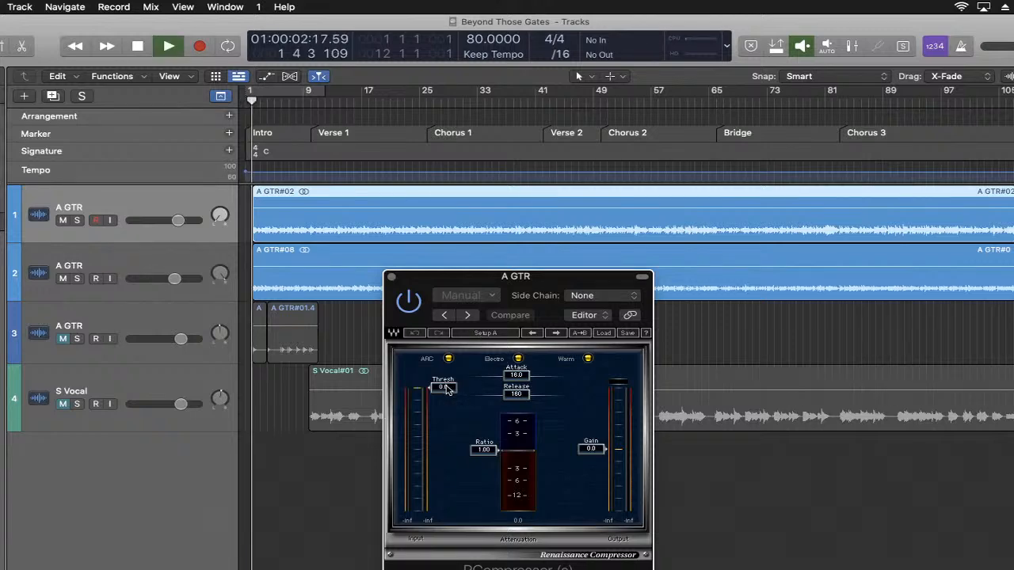
{"action": "left_click_drag", "start_coordinate": [444, 388], "coordinate": [444, 403]}
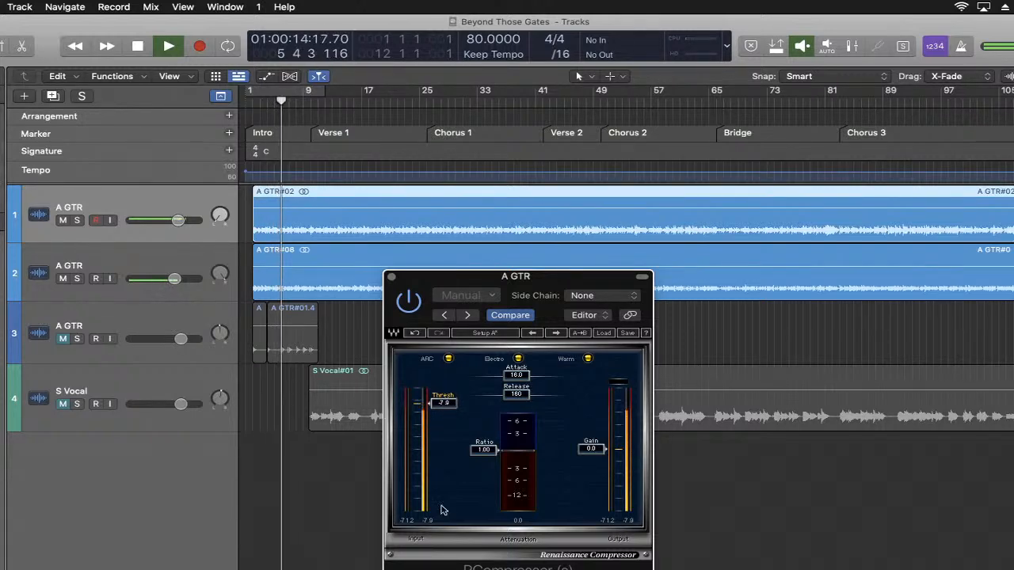
{"action": "mouse_move", "coordinate": [483, 449]}
{"action": "left_mouse_down"}
{"action": "mouse_move", "coordinate": [483, 461]}
{"action": "mouse_move", "coordinate": [485, 444]}
{"action": "left_mouse_up"}
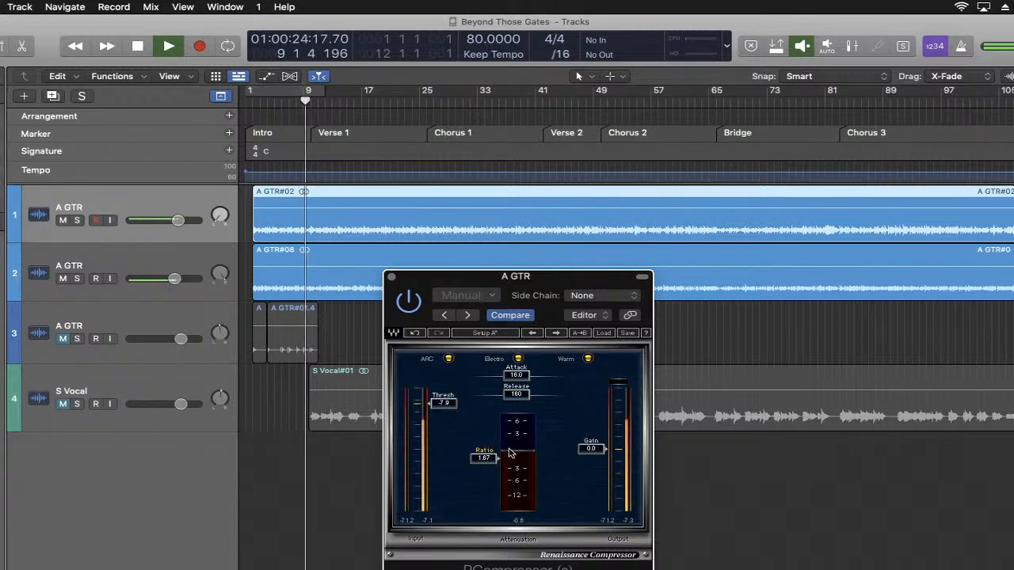
{"action": "key", "text": "space"}
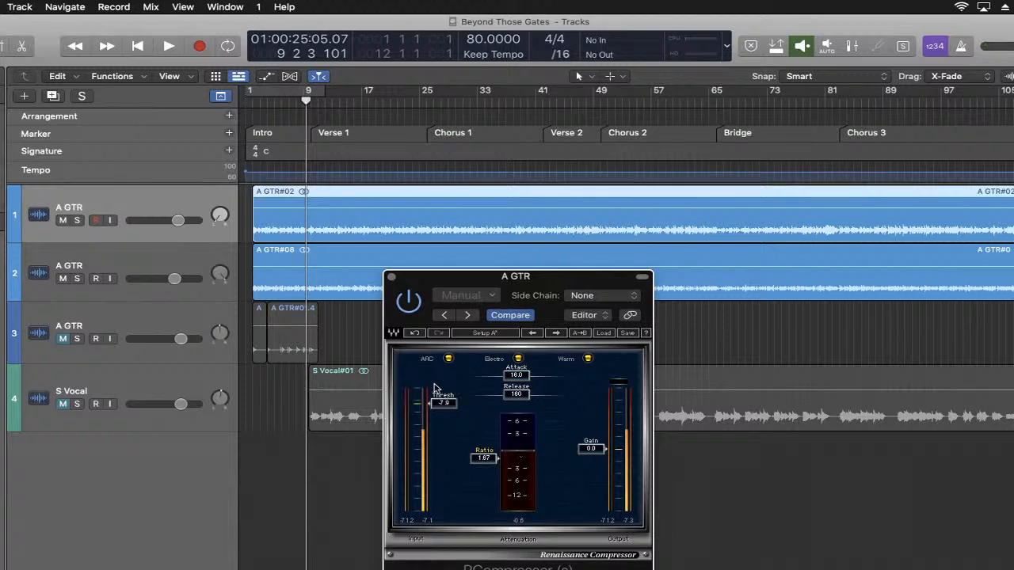
- Play further into Verse 1 to audition the compression, moving the compressor window up so it is fully visible, and stop playback
{"action": "key", "text": "space"}
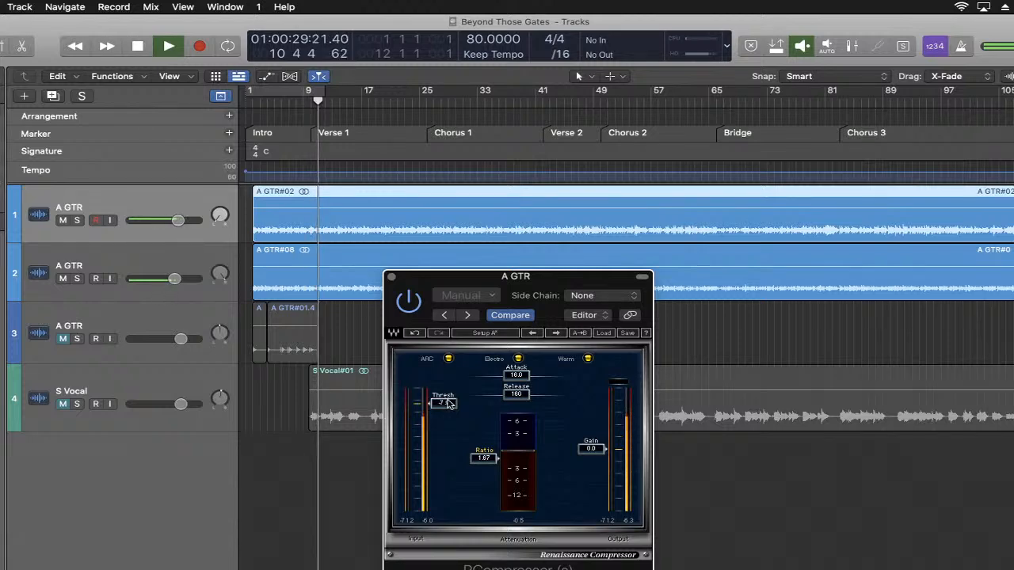
{"action": "key", "text": "space"}
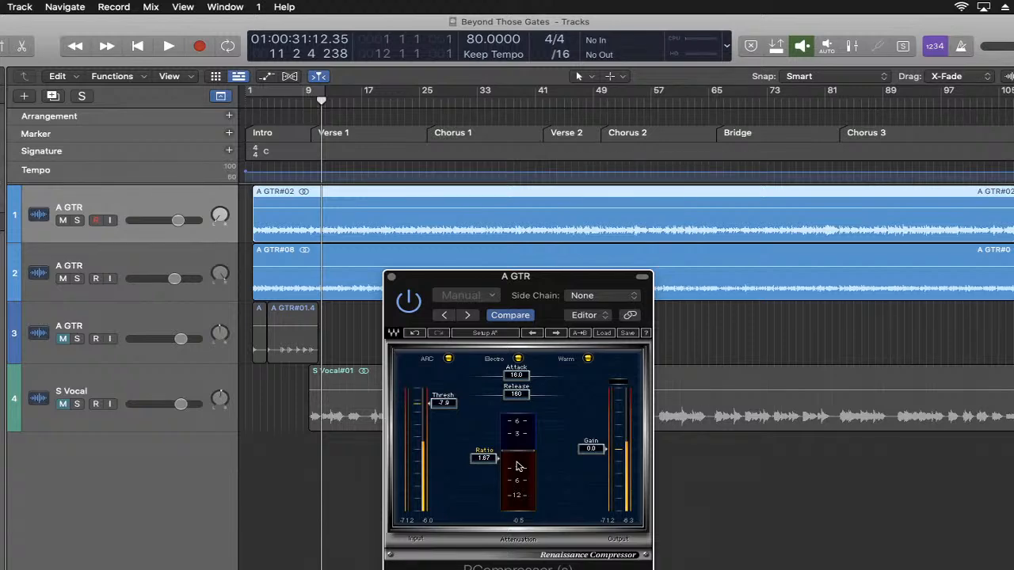
{"action": "key", "text": "space"}
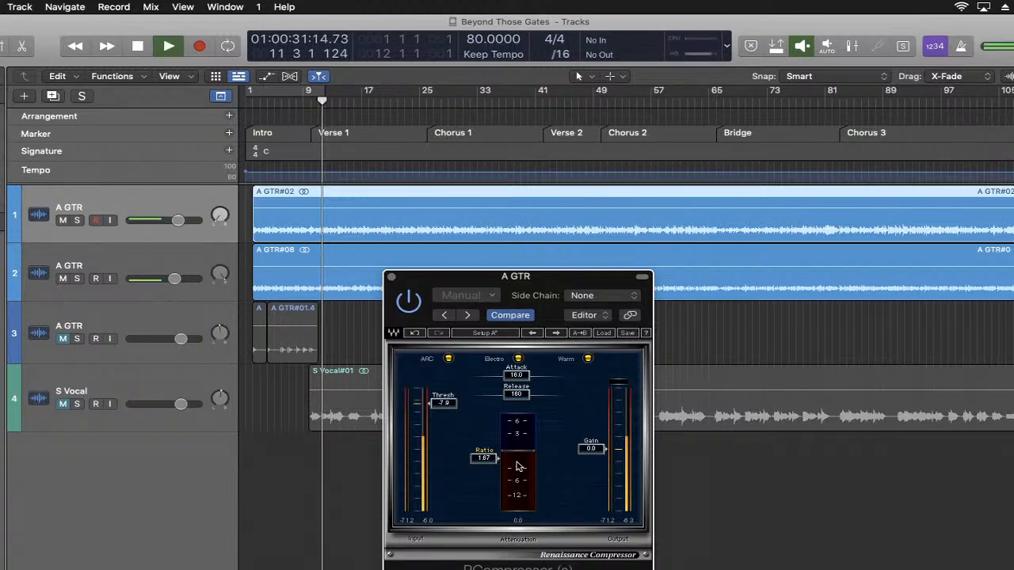
{"action": "left_click_drag", "start_coordinate": [539, 278], "coordinate": [529, 180]}
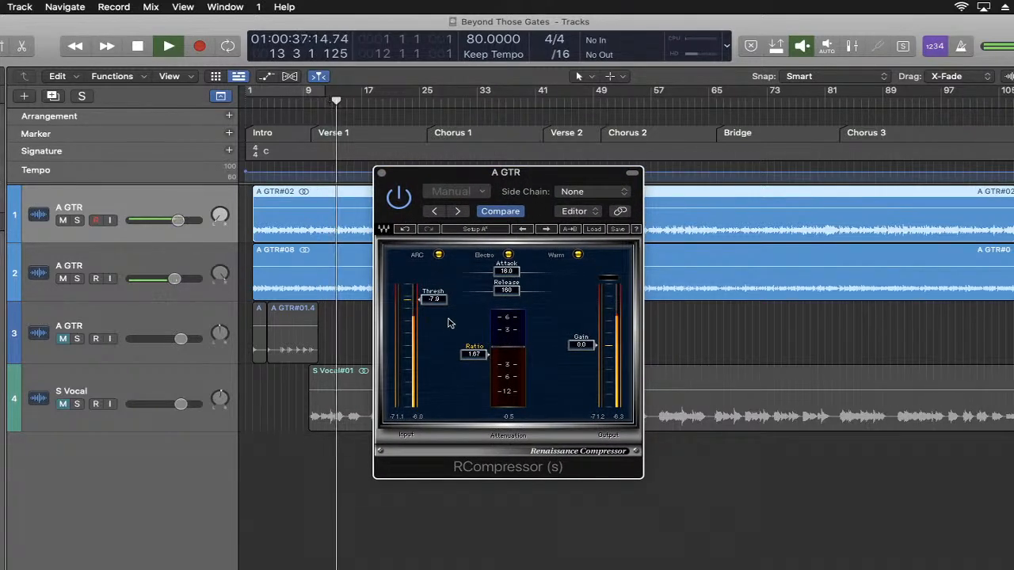
{"action": "key", "text": "space"}
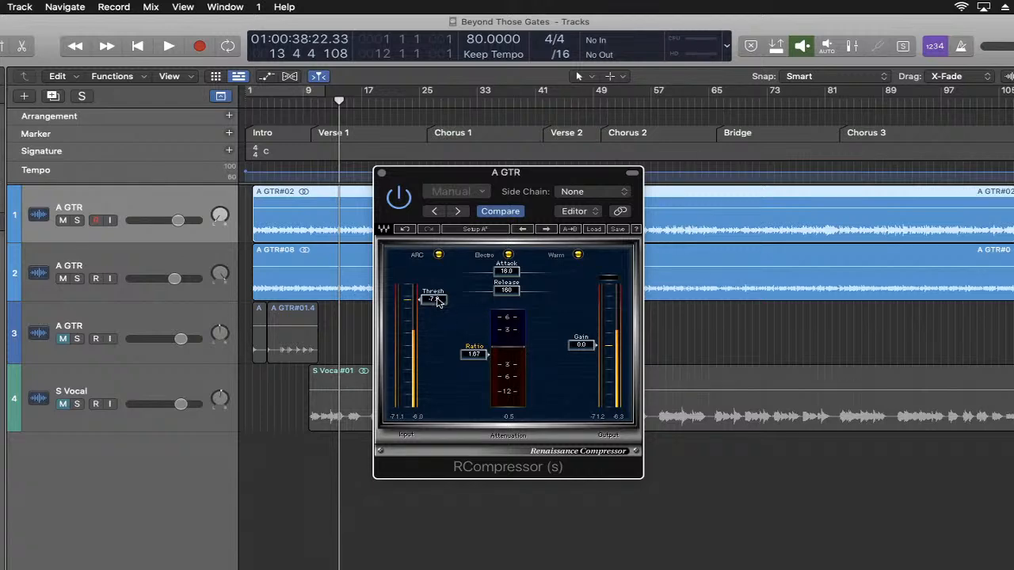
- Resume playback, set the first guitar's compressor threshold to -8.5 and ratio to 1.75, and stop playback
{"action": "key", "text": "space"}
{"action": "left_click_drag", "start_coordinate": [438, 301], "coordinate": [434, 302]}
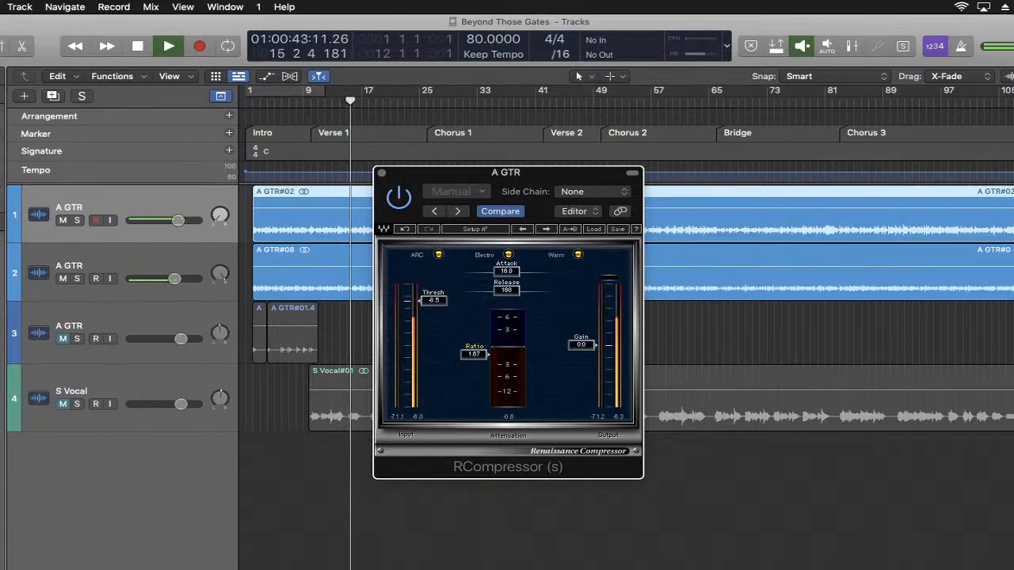
{"action": "left_click_drag", "start_coordinate": [473, 354], "coordinate": [474, 352]}
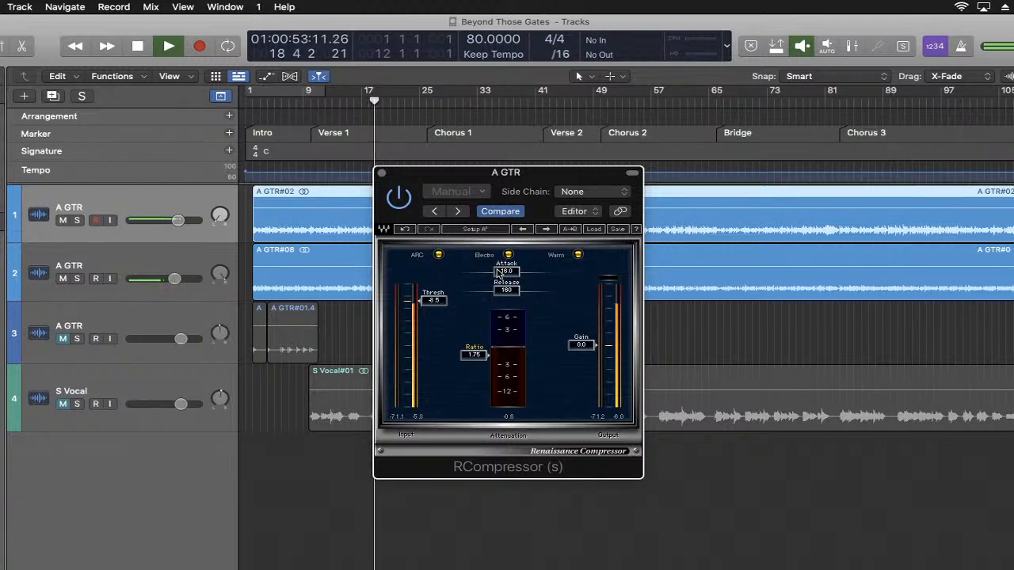
{"action": "key", "text": "space"}
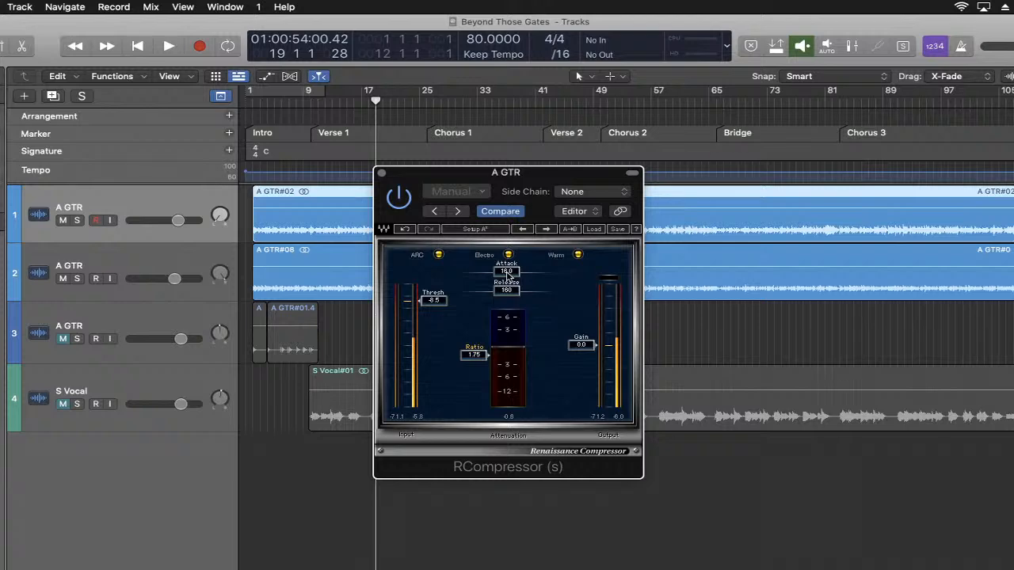
- Resume playback, set the first guitar's compressor attack to 7.50, and stop playback
{"action": "key", "text": "space"}
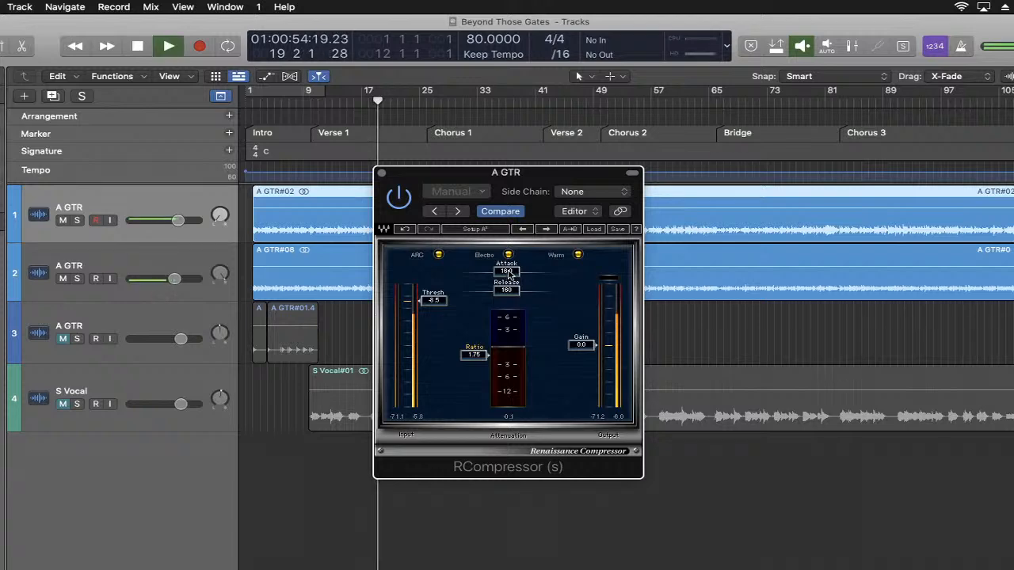
{"action": "left_click_drag", "start_coordinate": [507, 273], "coordinate": [498, 271]}
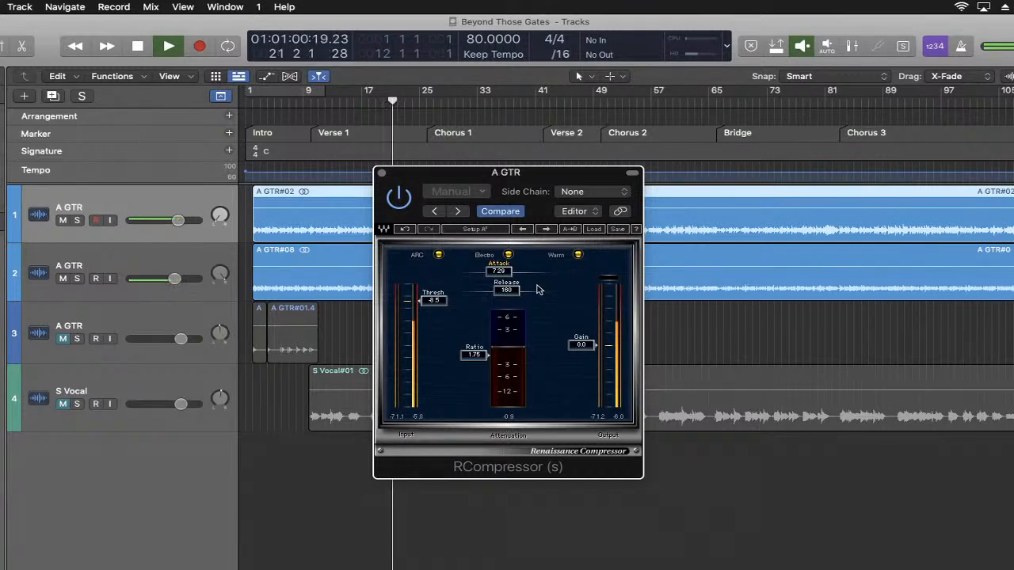
{"action": "left_click_drag", "start_coordinate": [498, 272], "coordinate": [498, 271]}
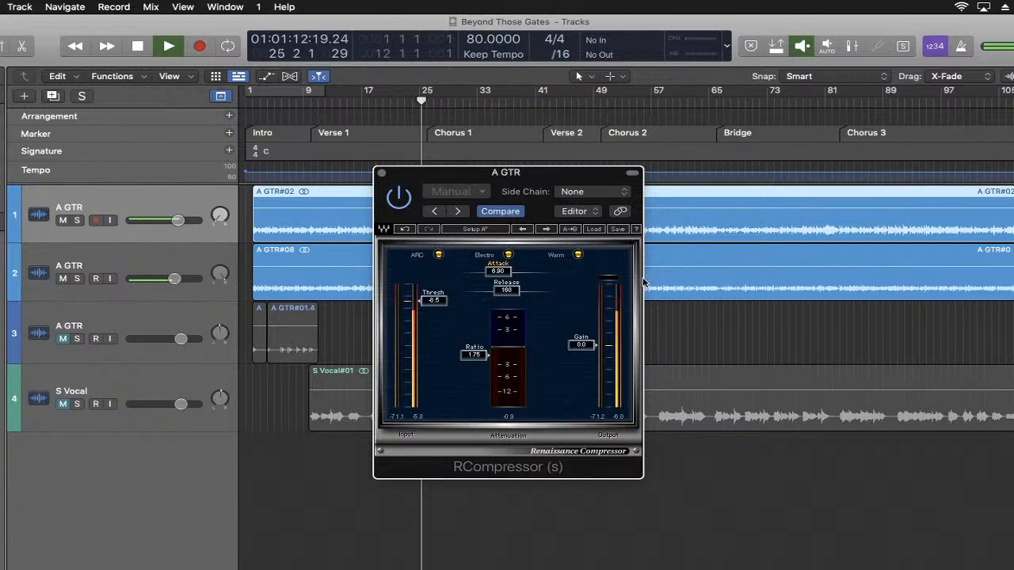
{"action": "left_click_drag", "start_coordinate": [504, 275], "coordinate": [504, 273]}
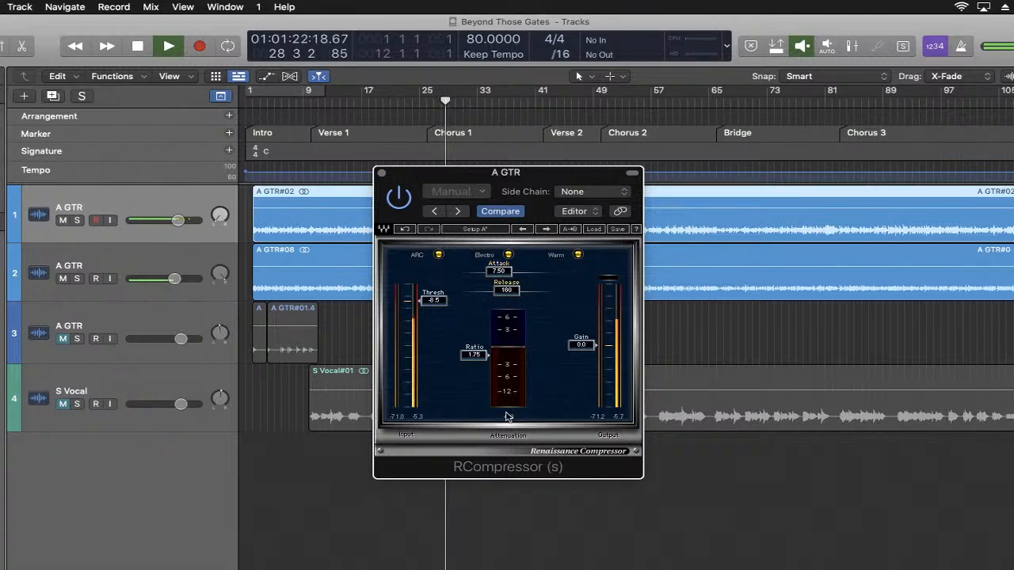
{"action": "key", "text": "space"}
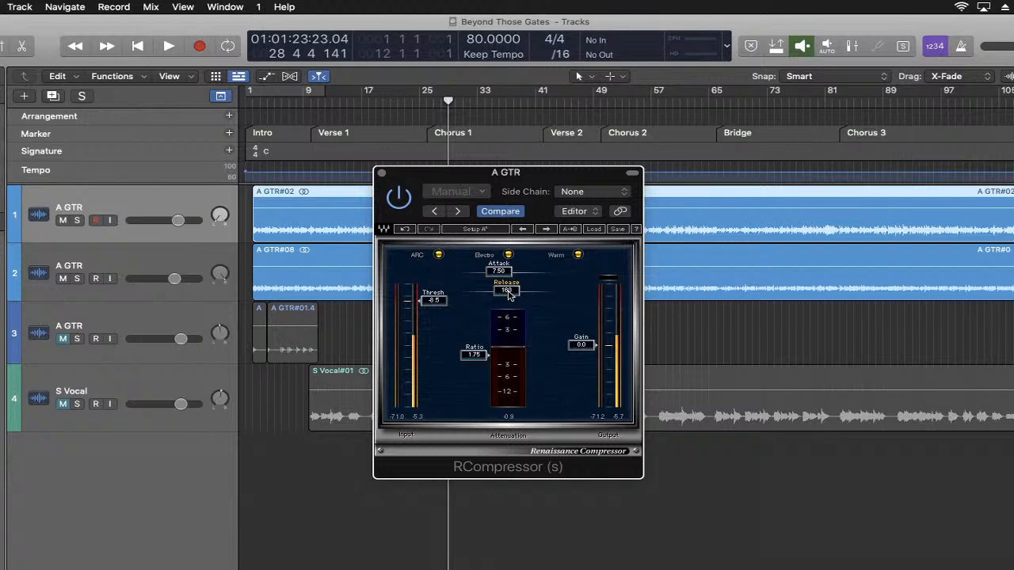
- Resume playback, set the first guitar's compressor release to 253, and stop playback
{"action": "key", "text": "space"}
{"action": "mouse_move", "coordinate": [509, 294]}
{"action": "left_mouse_down"}
{"action": "mouse_move", "coordinate": [509, 278]}
{"action": "mouse_move", "coordinate": [511, 290]}
{"action": "left_mouse_up"}
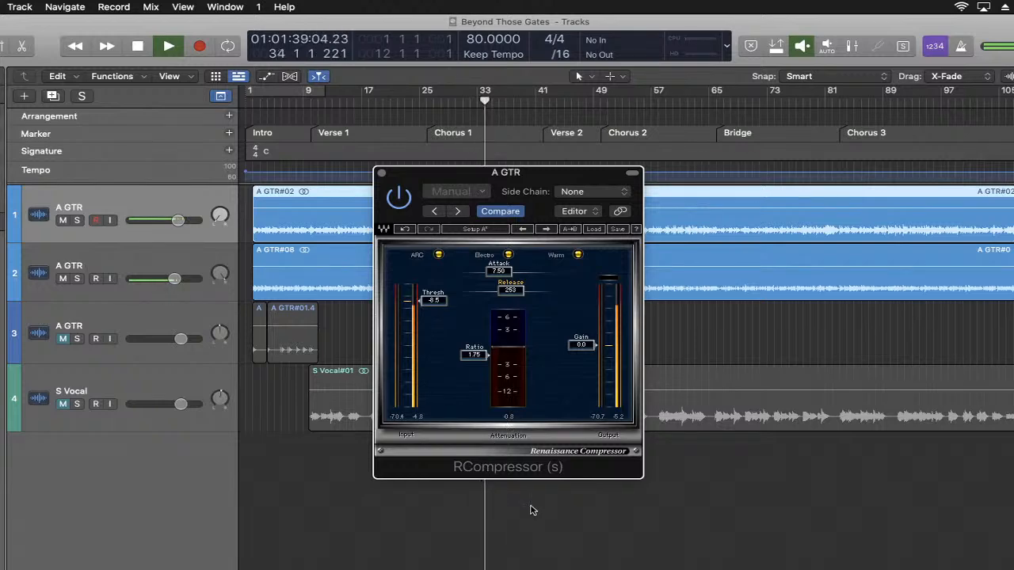
{"action": "key", "text": "space"}
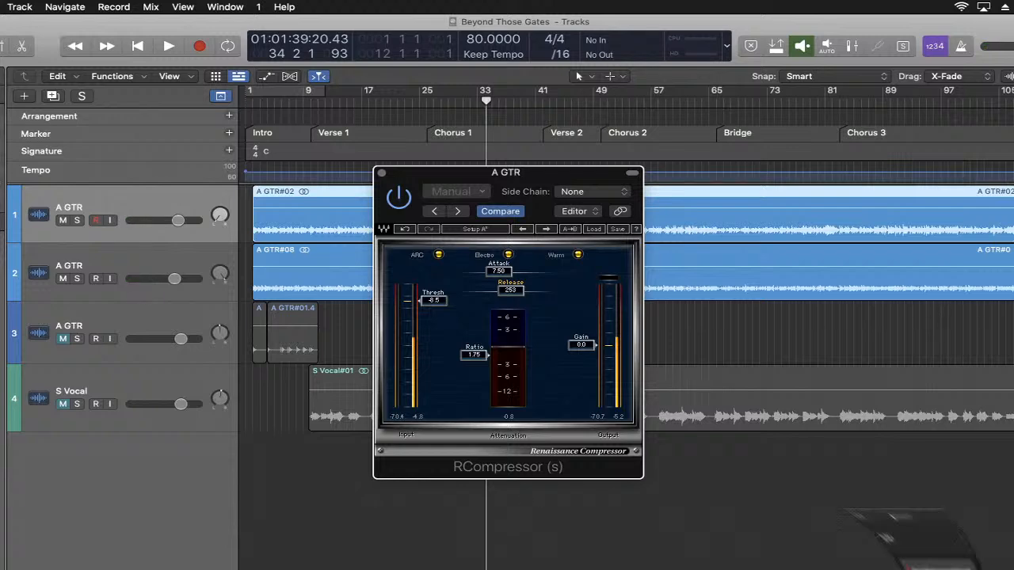
- Switch to the browser to check the YouTube Studio live chat, minimize it, and return to the Logic Pro project
{"action": "key", "text": "super+Tab"}
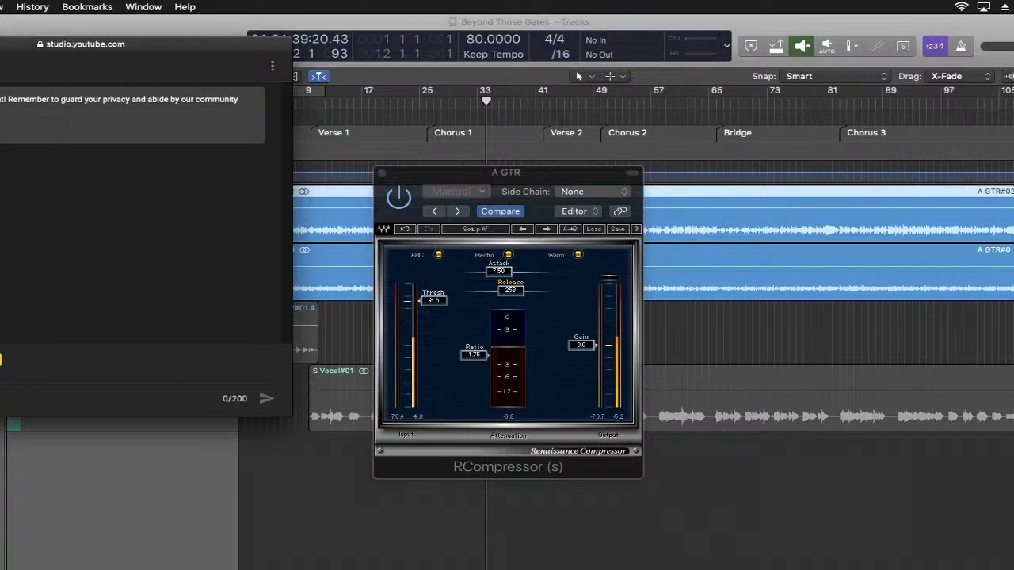
{"action": "key", "text": "super+m"}
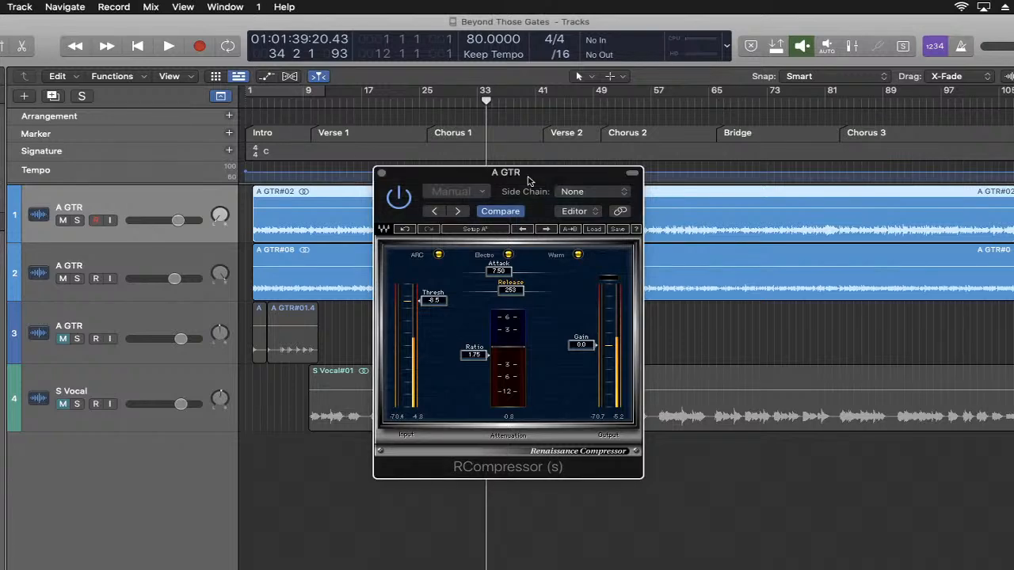
- Close the first guitar's compressor and insert the stereo Renaissance Compressor (RCompressor) on the second guitar track
{"action": "left_click", "coordinate": [382, 173]}
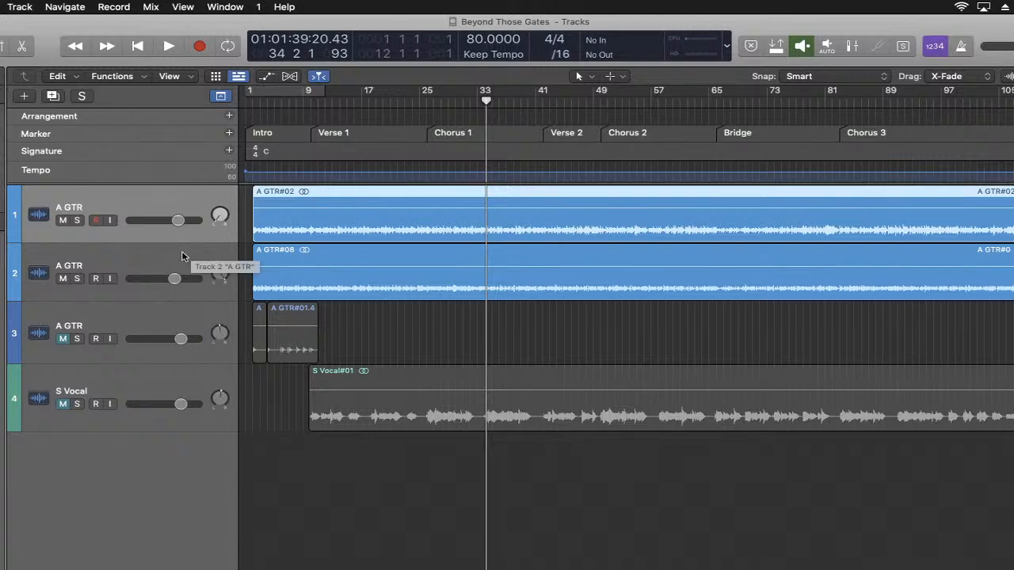
{"action": "left_click", "coordinate": [123, 276]}
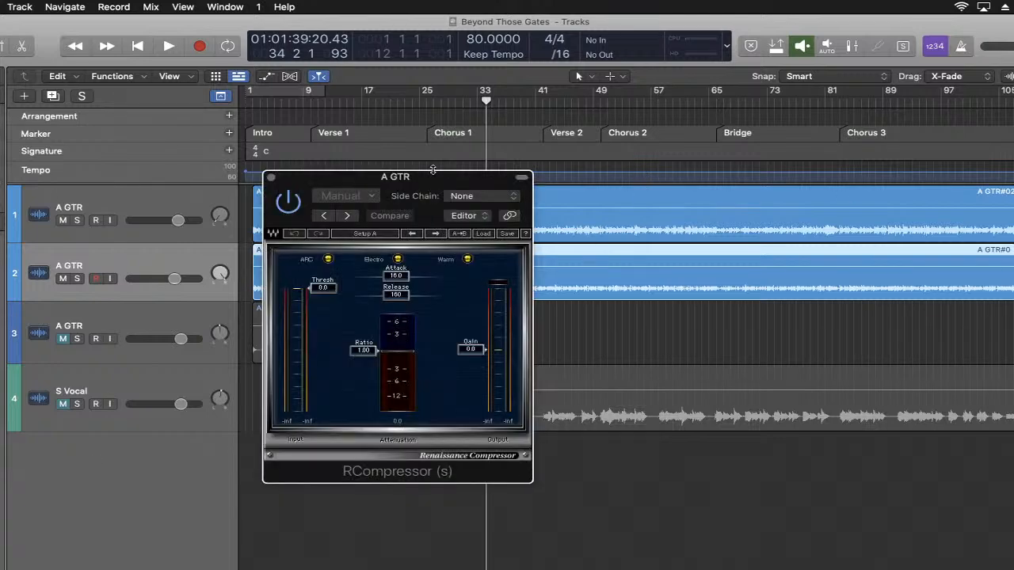
{"action": "left_click_drag", "start_coordinate": [433, 176], "coordinate": [579, 219]}
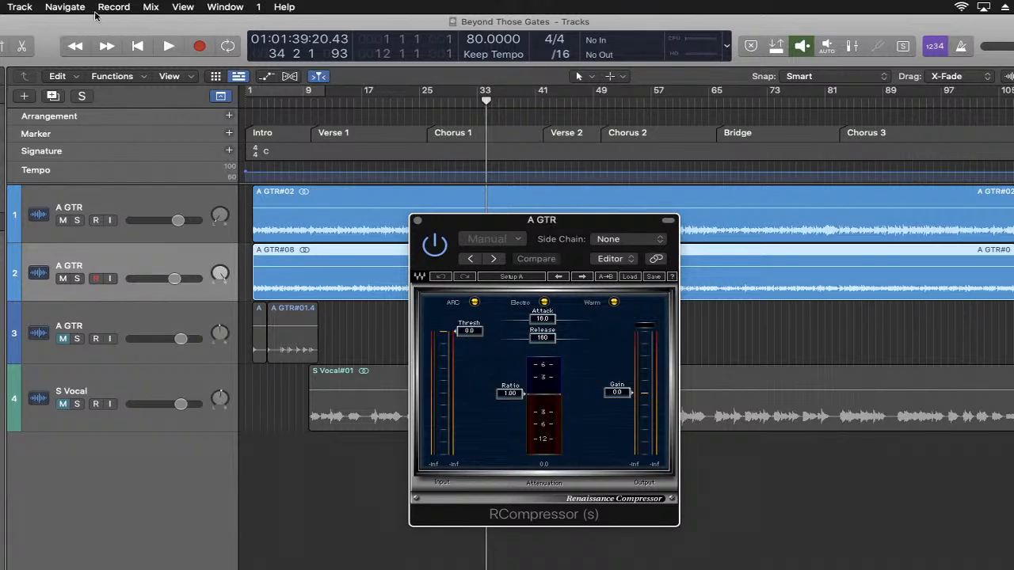
- Play the song from the beginning and set the second guitar's compressor threshold to -8.8 and ratio to 2.39
{"action": "left_click", "coordinate": [138, 48]}
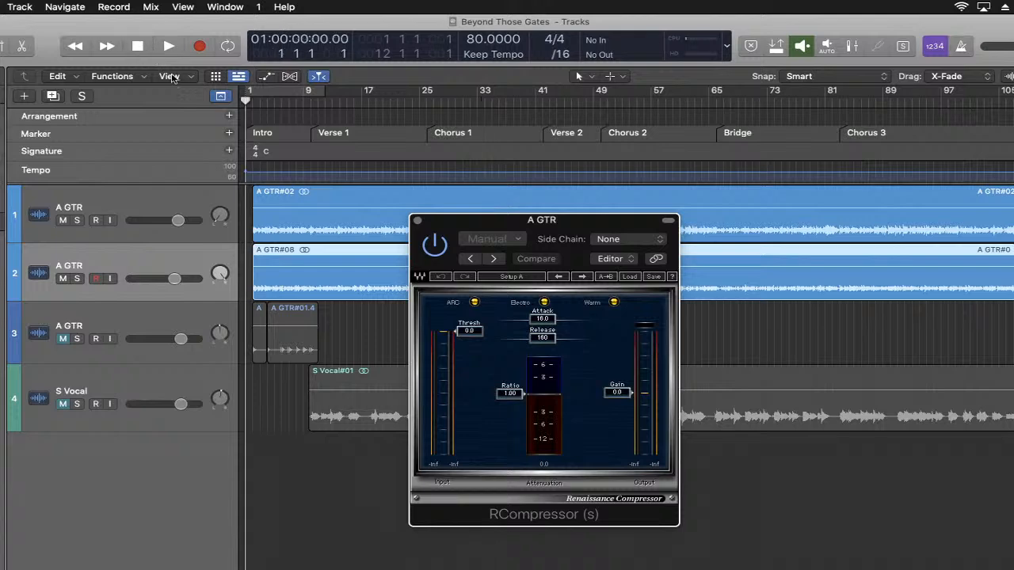
{"action": "key", "text": "space"}
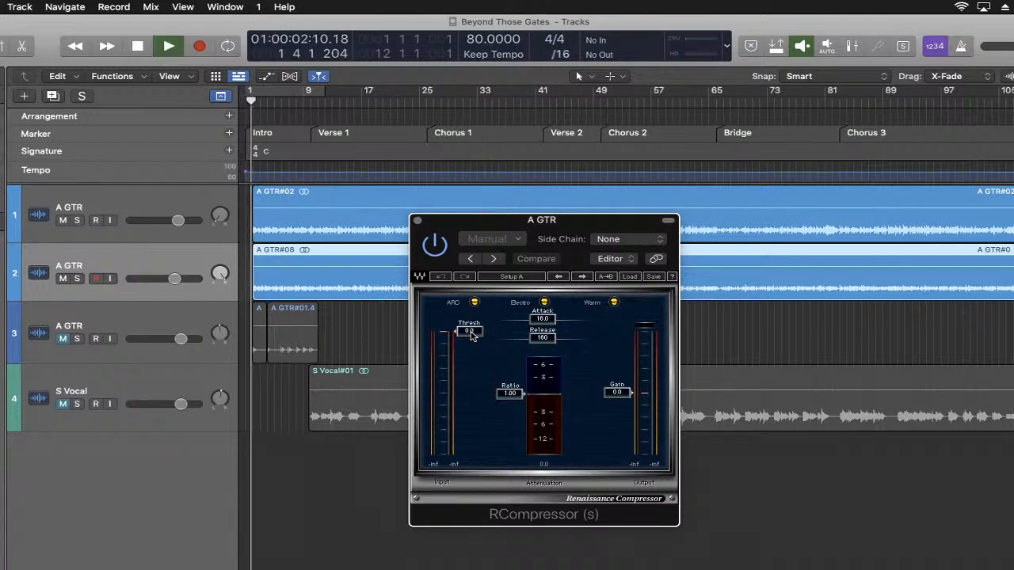
{"action": "left_click_drag", "start_coordinate": [457, 331], "coordinate": [457, 337]}
{"action": "left_click_drag", "start_coordinate": [510, 393], "coordinate": [513, 402]}
{"action": "left_click_drag", "start_coordinate": [469, 337], "coordinate": [468, 344]}
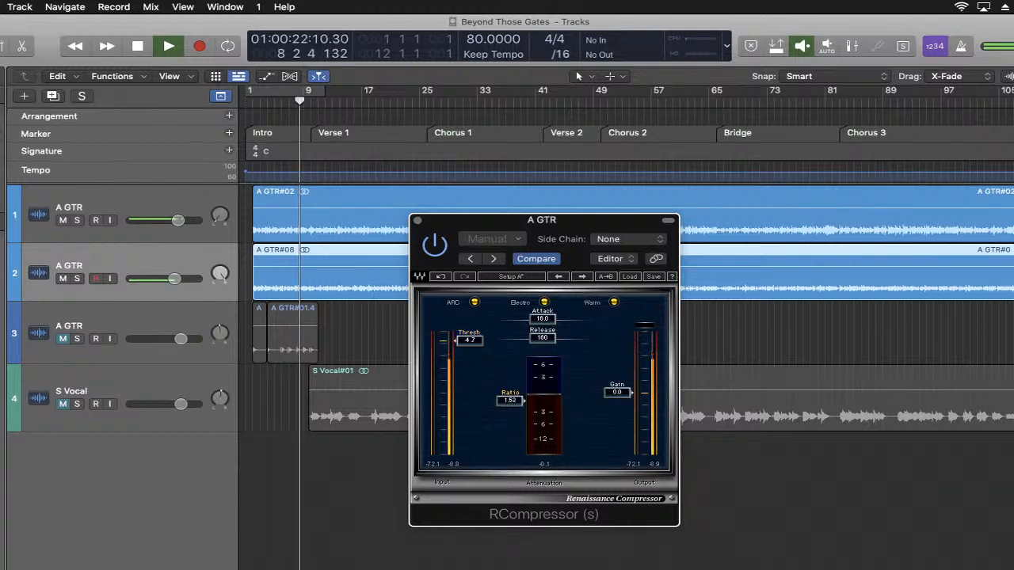
{"action": "left_click_drag", "start_coordinate": [511, 404], "coordinate": [511, 399]}
{"action": "left_click_drag", "start_coordinate": [469, 341], "coordinate": [469, 353]}
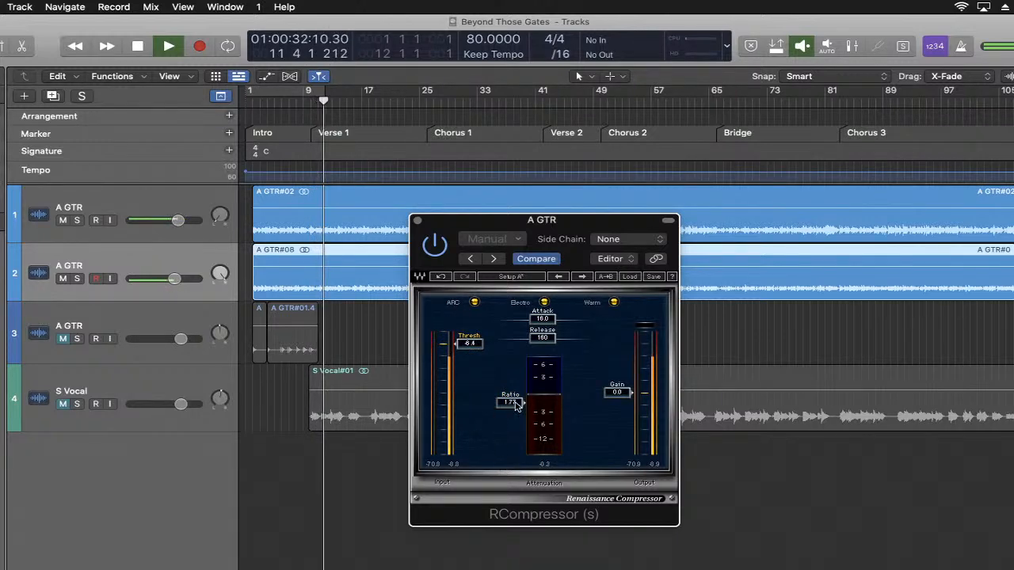
{"action": "left_click_drag", "start_coordinate": [510, 402], "coordinate": [510, 396]}
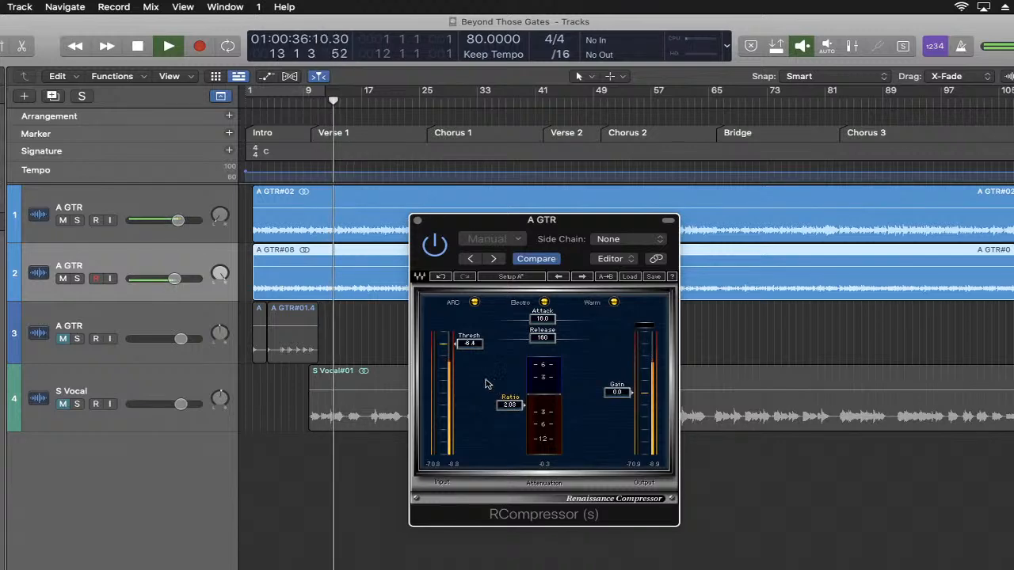
{"action": "left_click_drag", "start_coordinate": [468, 343], "coordinate": [469, 346]}
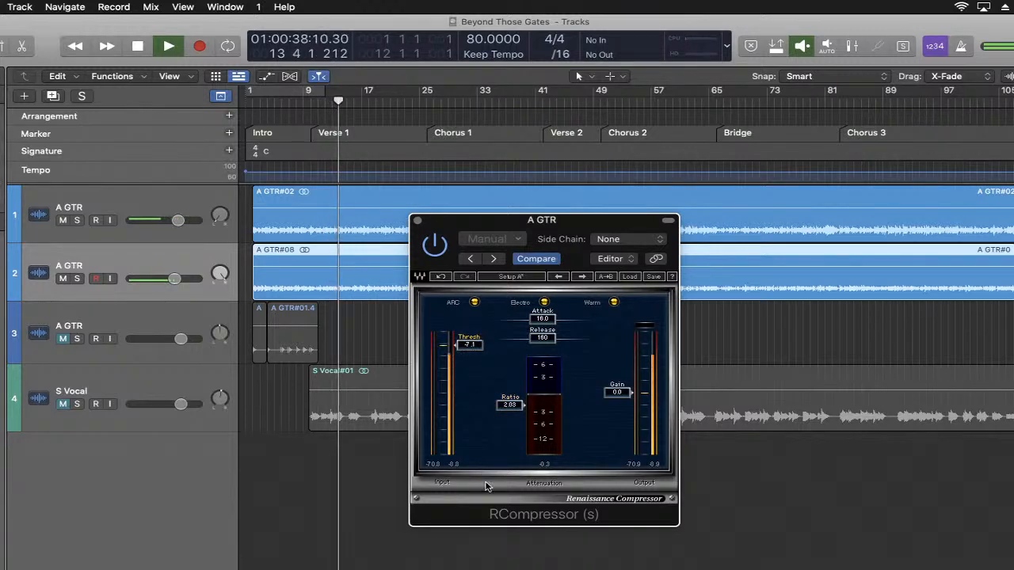
{"action": "left_click_drag", "start_coordinate": [505, 408], "coordinate": [505, 404]}
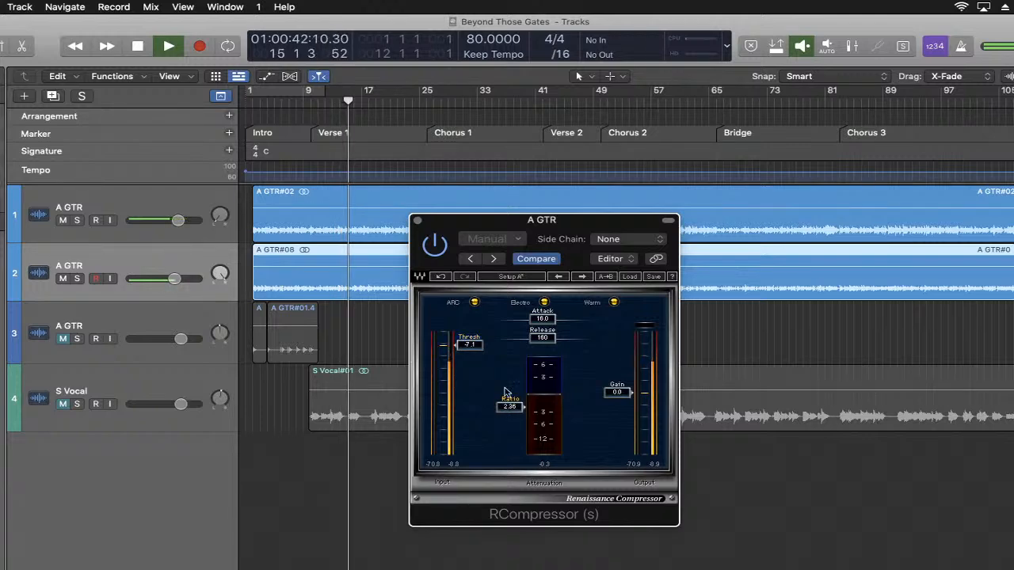
{"action": "left_click_drag", "start_coordinate": [469, 346], "coordinate": [468, 353]}
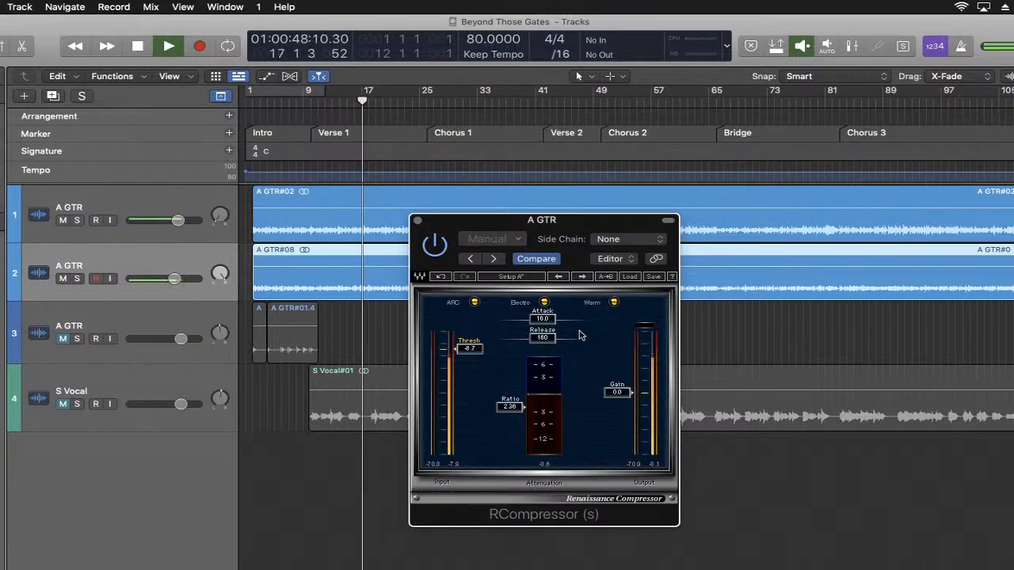
{"action": "left_click_drag", "start_coordinate": [511, 407], "coordinate": [511, 406]}
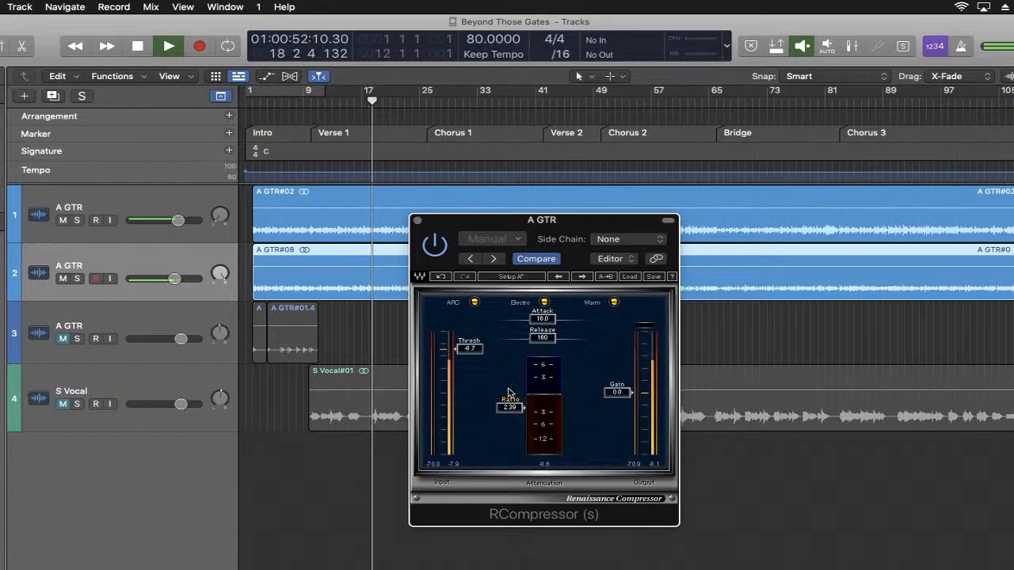
{"action": "left_click_drag", "start_coordinate": [470, 349], "coordinate": [471, 350]}
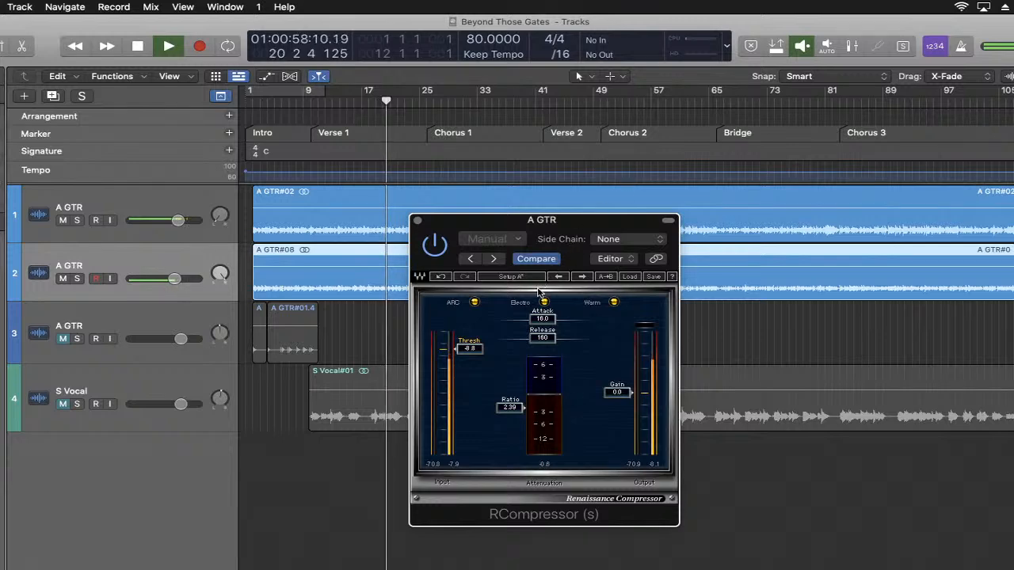
- Set the second guitar's compressor attack to 11.5 and release to 175, close the compressor, and stop playback
{"action": "left_click_drag", "start_coordinate": [540, 325], "coordinate": [541, 339]}
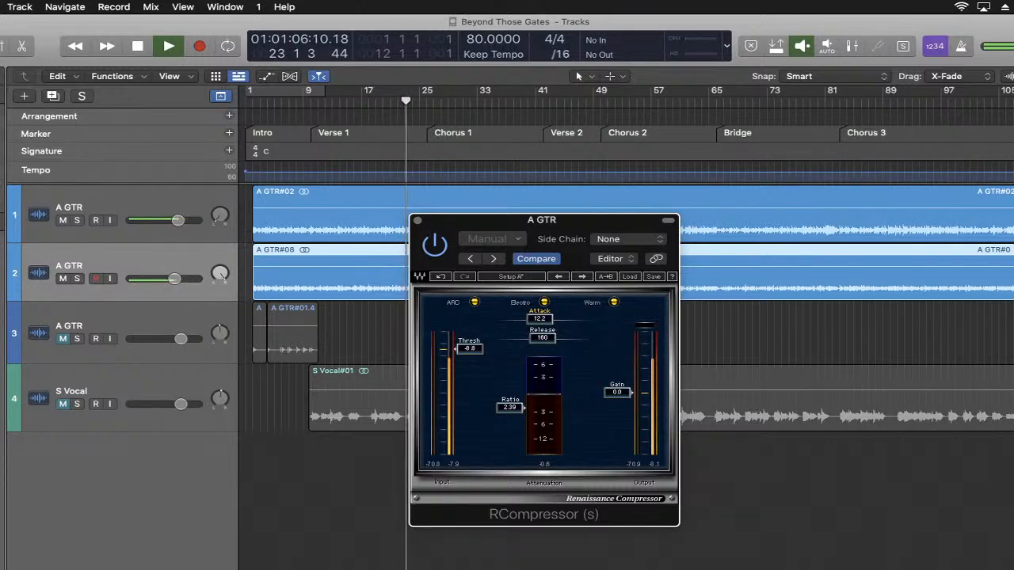
{"action": "left_click_drag", "start_coordinate": [541, 339], "coordinate": [539, 317]}
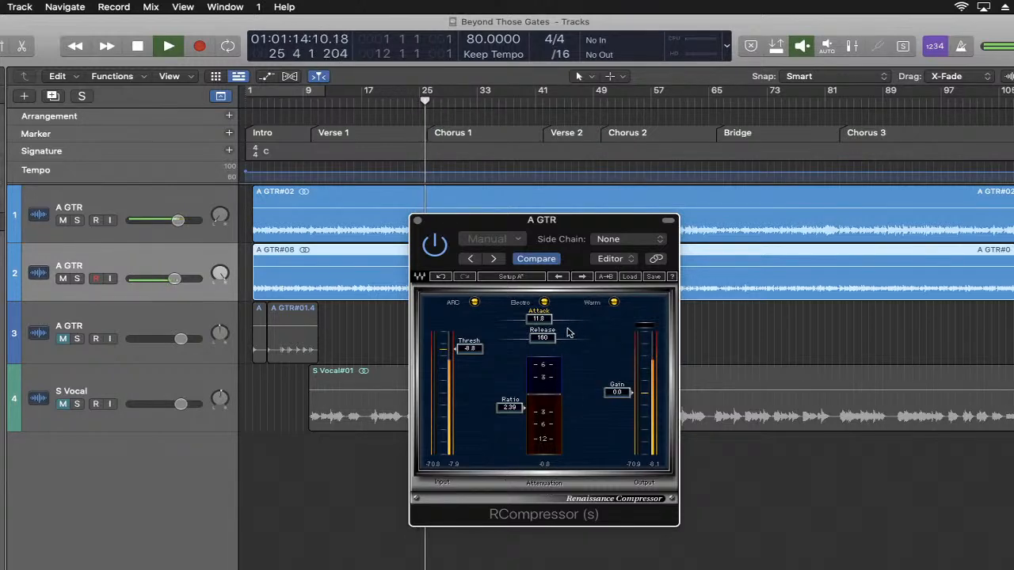
{"action": "left_click_drag", "start_coordinate": [543, 338], "coordinate": [543, 332]}
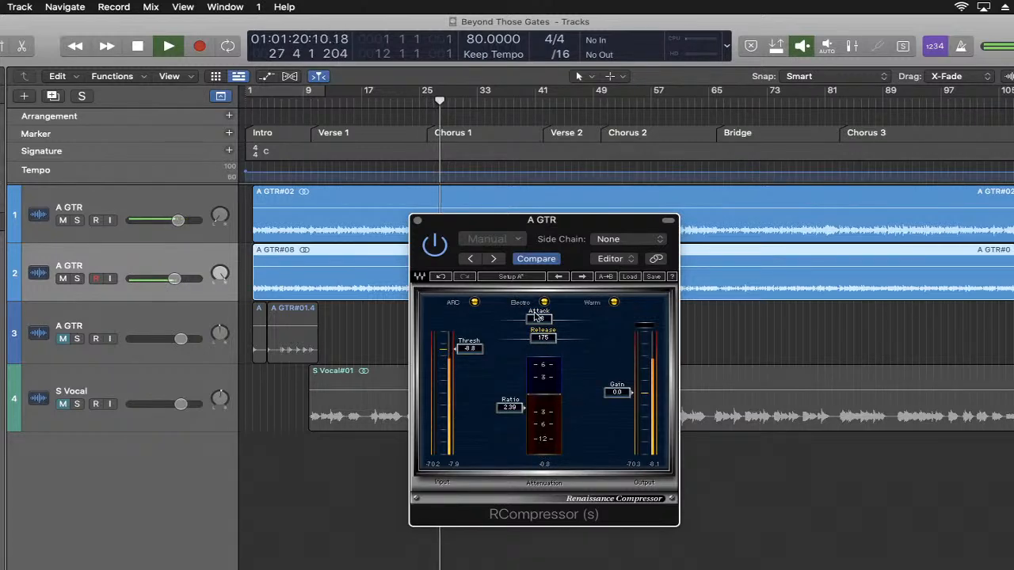
{"action": "left_click_drag", "start_coordinate": [539, 317], "coordinate": [539, 320]}
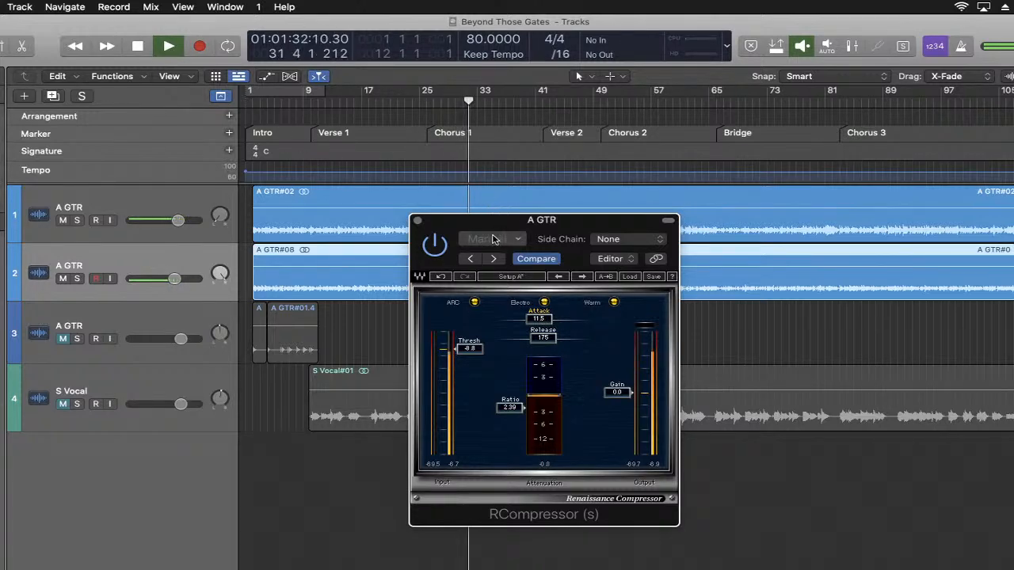
{"action": "left_click", "coordinate": [416, 221]}
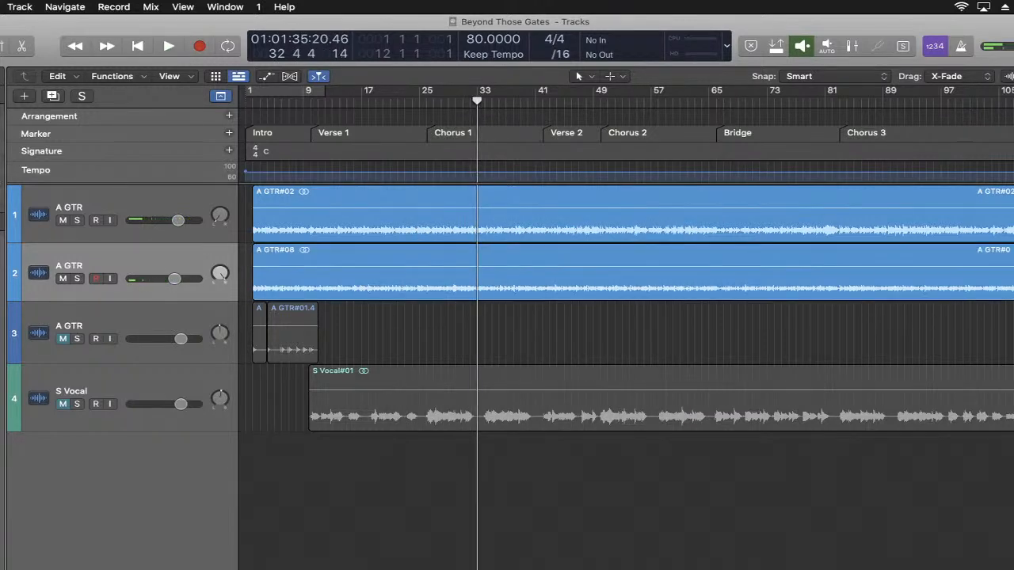
- Switch to the browser to read the YouTube Studio live chat, minimize its window, and return to Logic Pro
{"action": "left_click", "coordinate": [922, 567]}
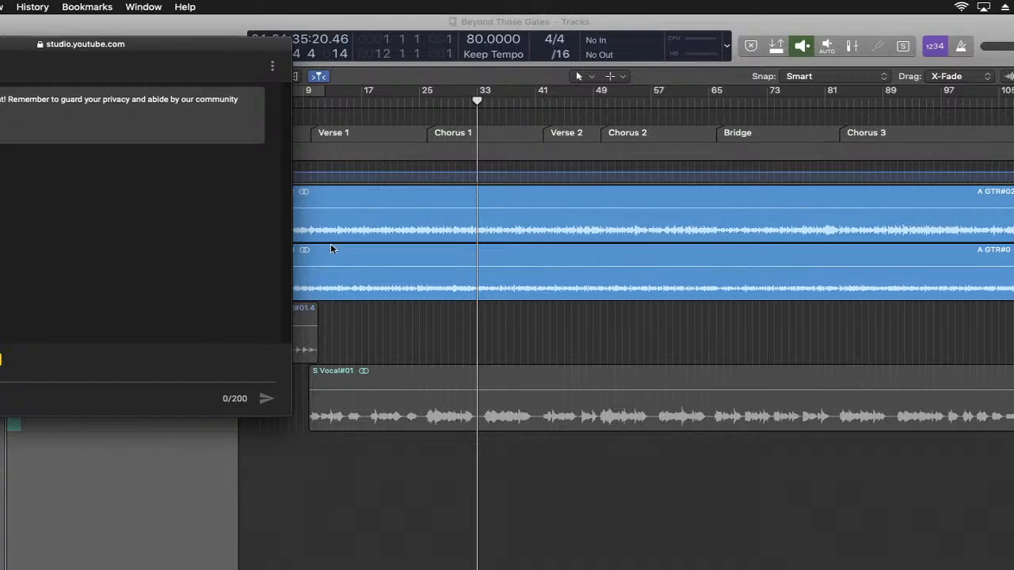
{"action": "key", "text": "super+m"}
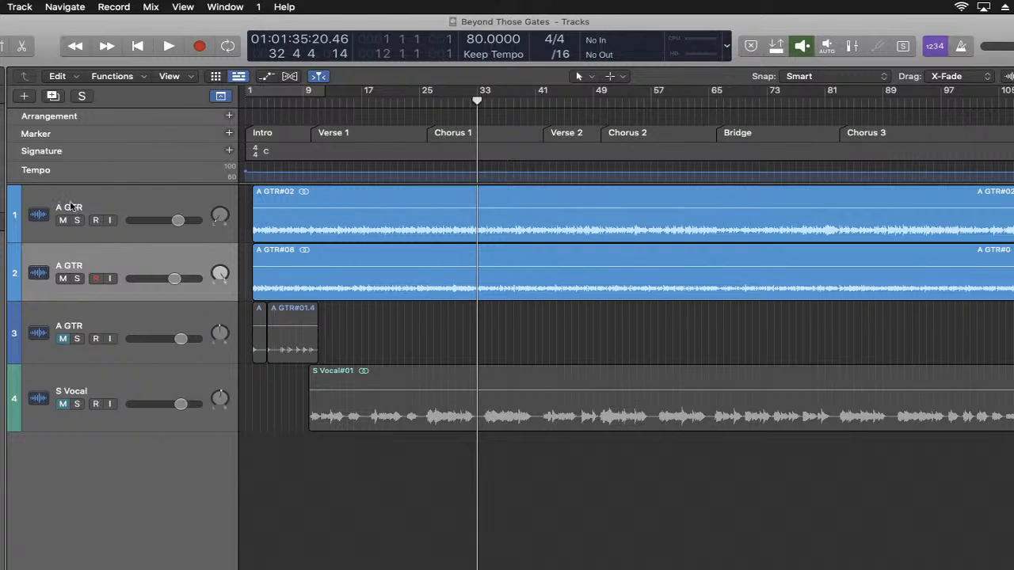
- Insert the stereo La Petite Excite exciter on the first guitar track and reposition its plug-in window over the arrangement
{"action": "left_click", "coordinate": [140, 202]}
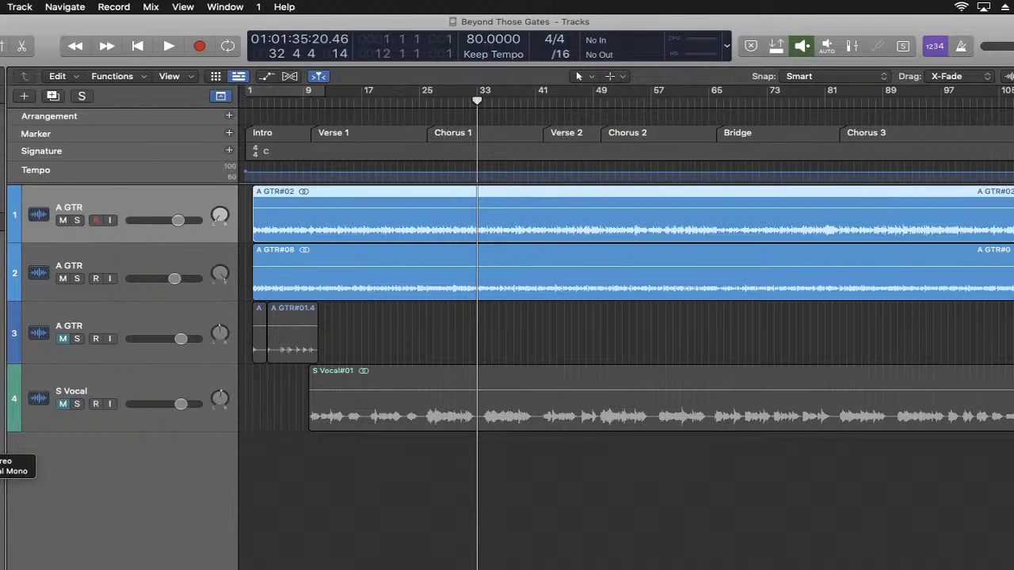
{"action": "left_click", "coordinate": [4, 461]}
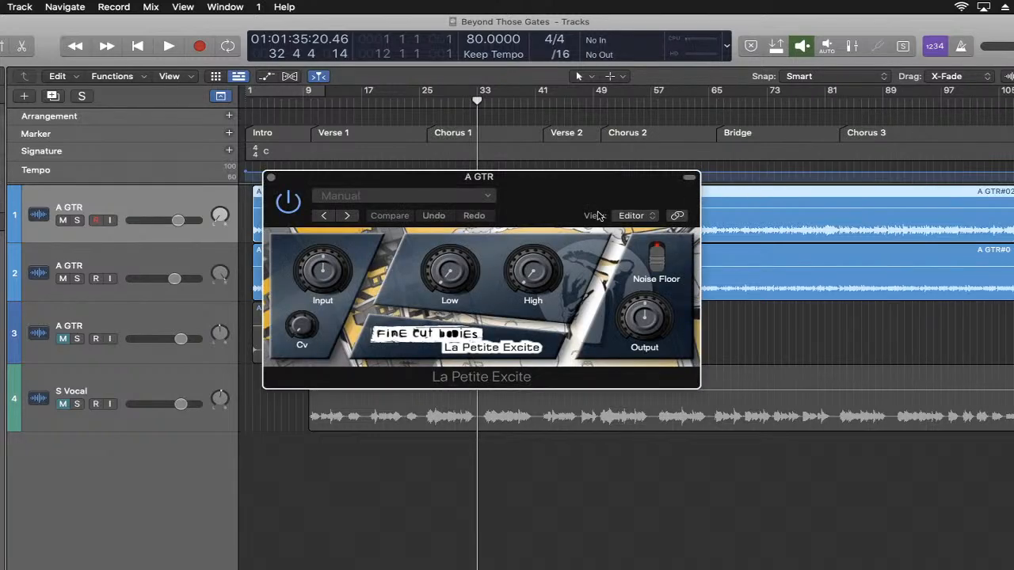
{"action": "left_click_drag", "start_coordinate": [579, 198], "coordinate": [588, 264]}
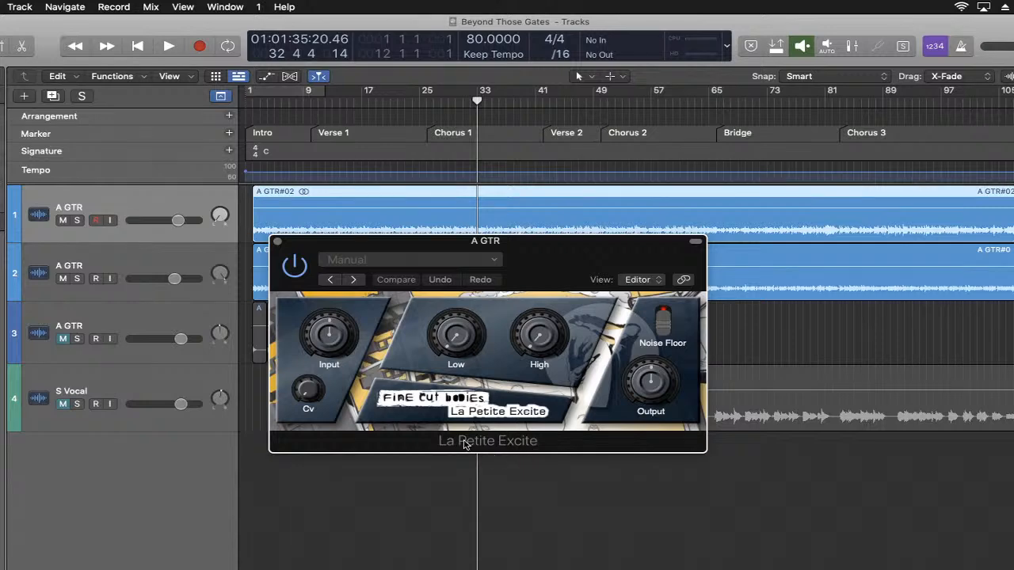
{"action": "left_click_drag", "start_coordinate": [552, 281], "coordinate": [555, 251]}
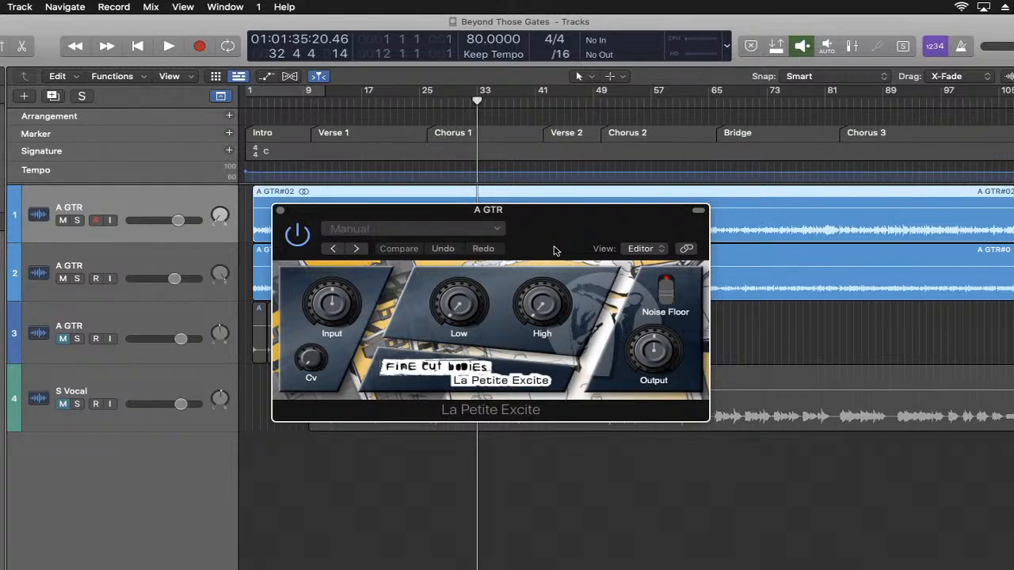
- Play the song from the beginning, raise the High amount slightly on the first guitar's exciter, and stop playback
{"action": "mouse_move", "coordinate": [447, 298]}
{"action": "left_click", "coordinate": [137, 46]}
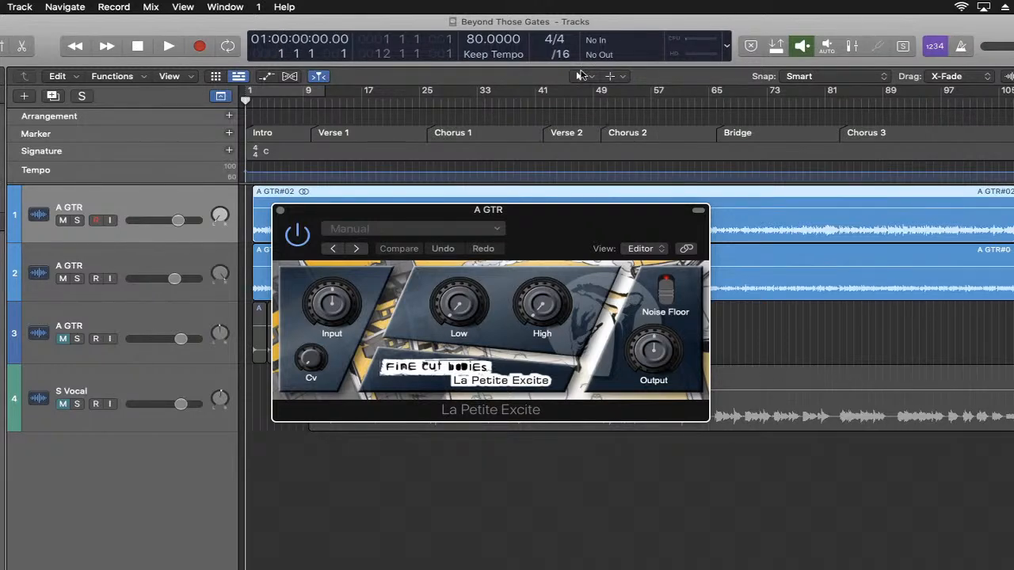
{"action": "mouse_move", "coordinate": [536, 321]}
{"action": "mouse_move", "coordinate": [552, 303]}
{"action": "key", "text": "space"}
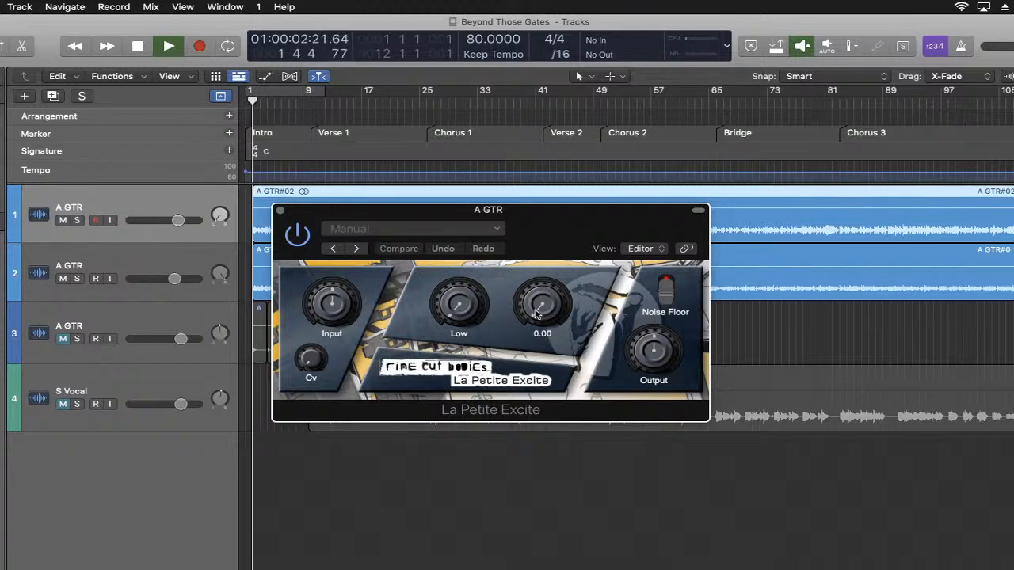
{"action": "mouse_move", "coordinate": [537, 312]}
{"action": "left_mouse_down"}
{"action": "mouse_move", "coordinate": [544, 298]}
{"action": "mouse_move", "coordinate": [537, 308]}
{"action": "left_mouse_up"}
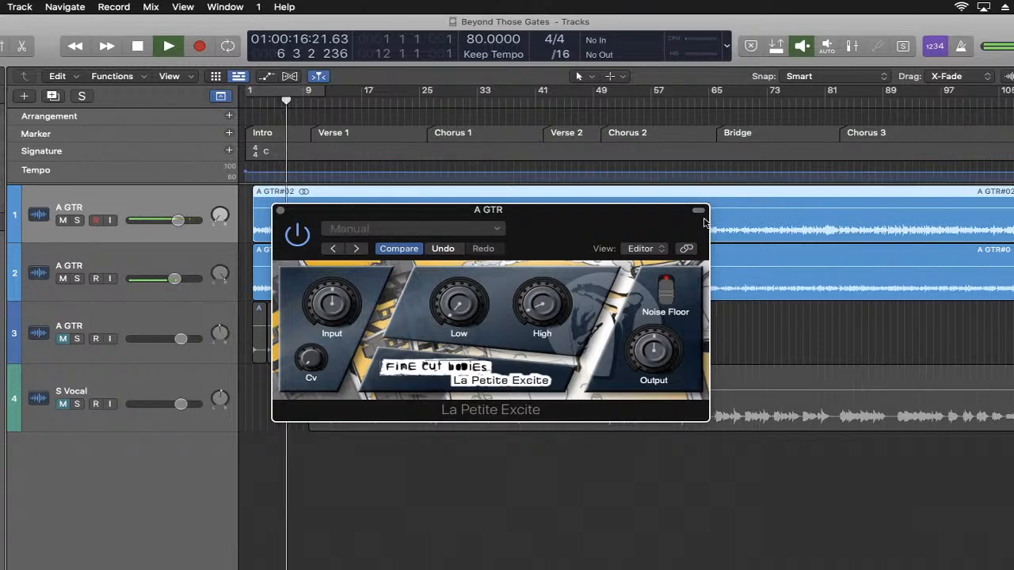
{"action": "left_click_drag", "start_coordinate": [534, 310], "coordinate": [559, 308]}
{"action": "left_click_drag", "start_coordinate": [459, 316], "coordinate": [460, 315]}
{"action": "key", "text": "space"}
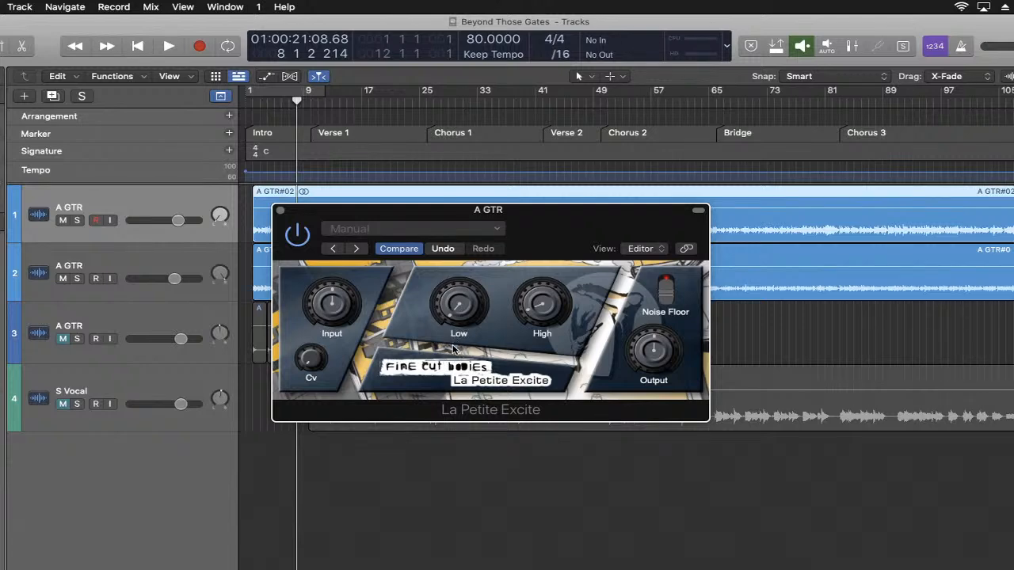
- Resume playback, set the first guitar's exciter Low amount to 1.35, stop playback, and close the plug-in
{"action": "key", "text": "space"}
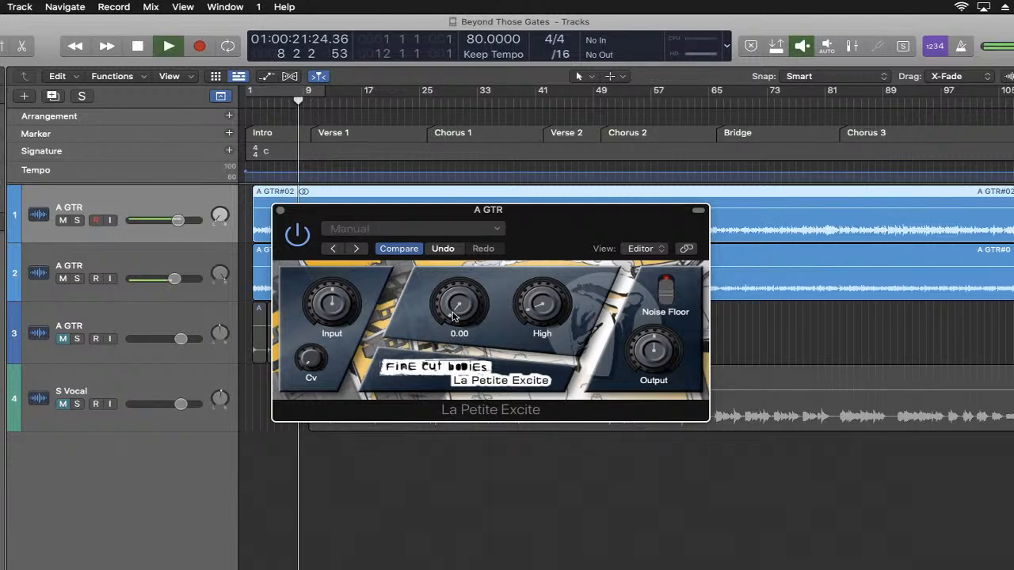
{"action": "mouse_move", "coordinate": [454, 316]}
{"action": "left_mouse_down"}
{"action": "mouse_move", "coordinate": [464, 296]}
{"action": "mouse_move", "coordinate": [451, 309]}
{"action": "left_mouse_up"}
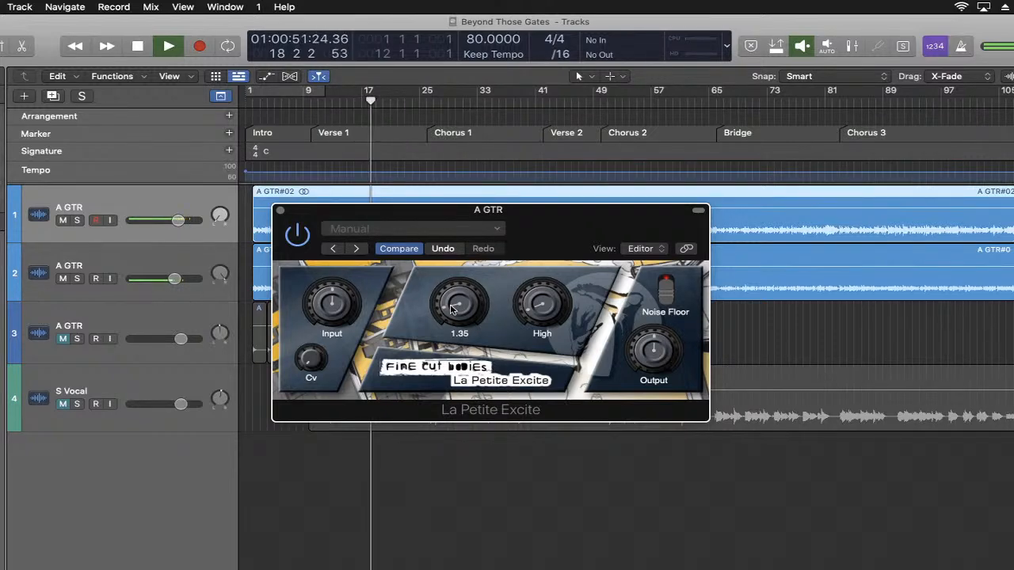
{"action": "key", "text": "space"}
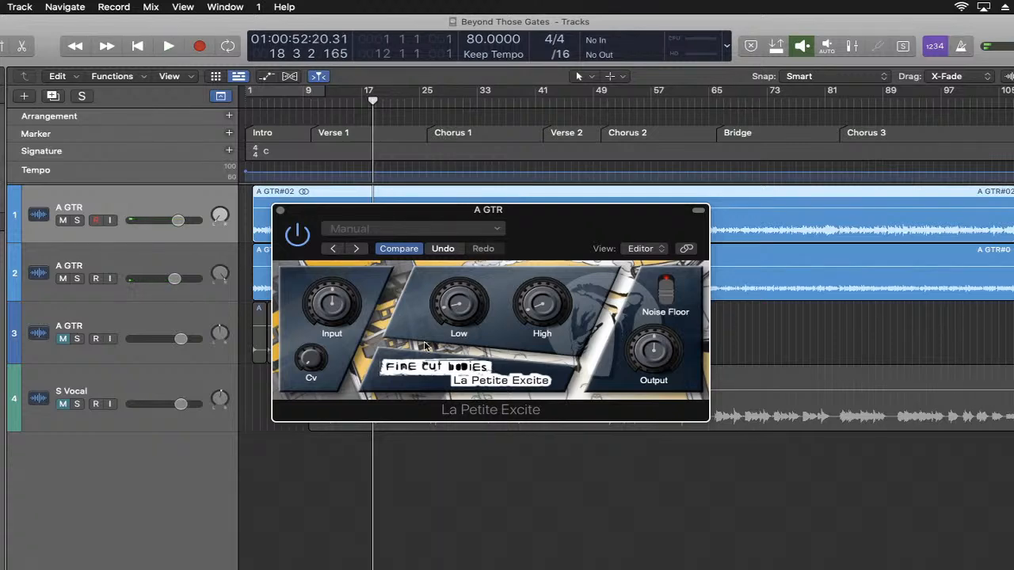
{"action": "left_click", "coordinate": [279, 211]}
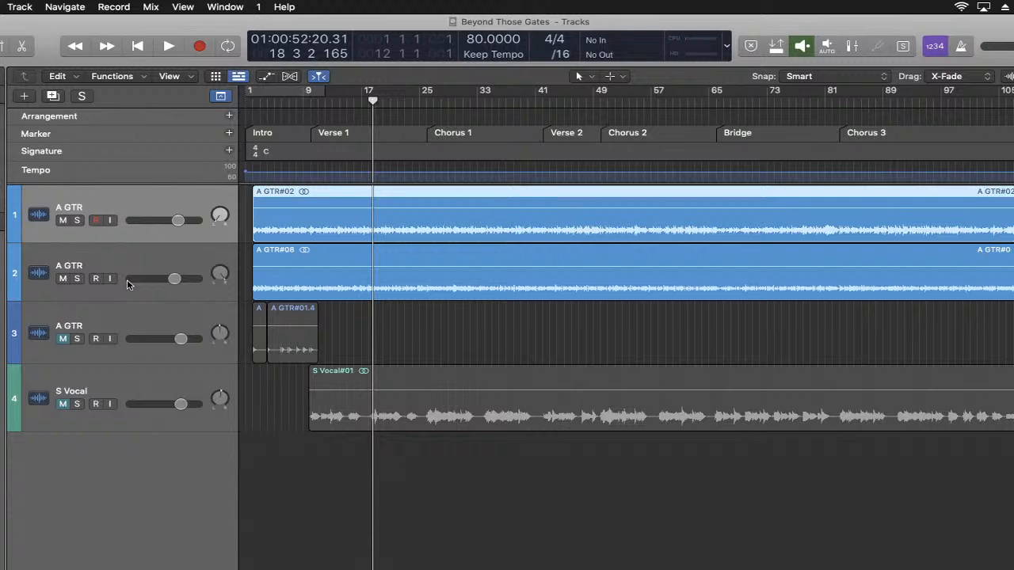
- Insert the stereo La Petite Excite exciter on the second guitar track and reposition its plug-in window
{"action": "left_click", "coordinate": [168, 257]}
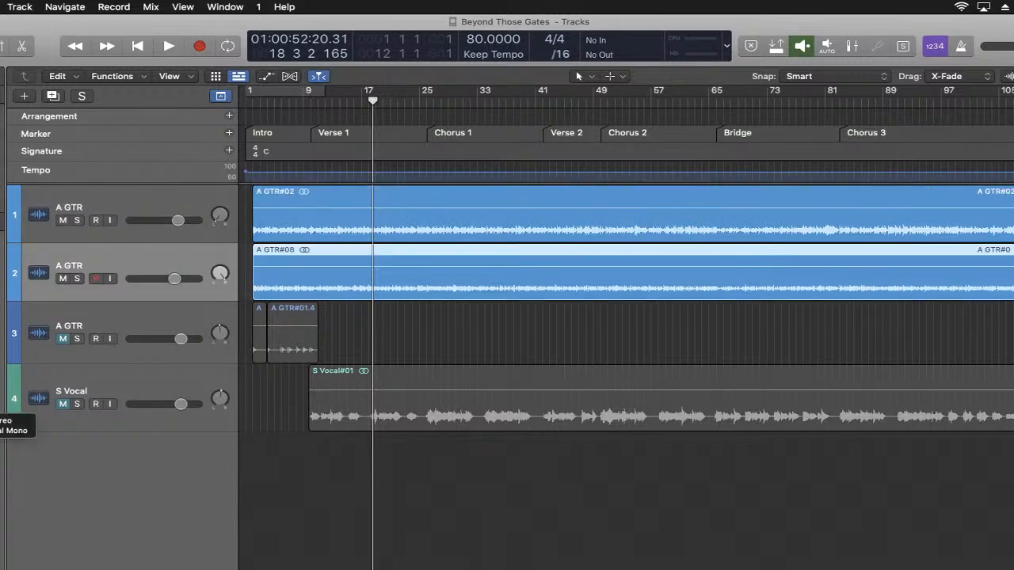
{"action": "key", "text": "v"}
{"action": "left_click_drag", "start_coordinate": [565, 203], "coordinate": [612, 270]}
- Resume playback, set the second guitar's exciter High to 0.97 and Low to about 1.38, and close the plug-in
{"action": "mouse_move", "coordinate": [571, 346]}
{"action": "key", "text": "space"}
{"action": "left_click_drag", "start_coordinate": [575, 345], "coordinate": [585, 329]}
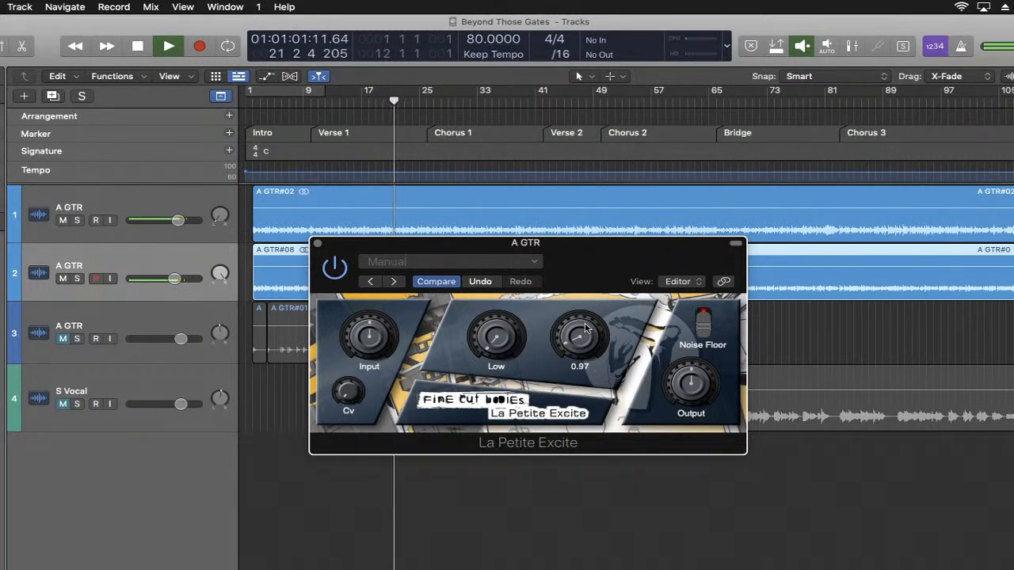
{"action": "mouse_move", "coordinate": [495, 345]}
{"action": "left_mouse_down"}
{"action": "mouse_move", "coordinate": [503, 337]}
{"action": "mouse_move", "coordinate": [492, 345]}
{"action": "mouse_move", "coordinate": [493, 337]}
{"action": "left_mouse_up"}
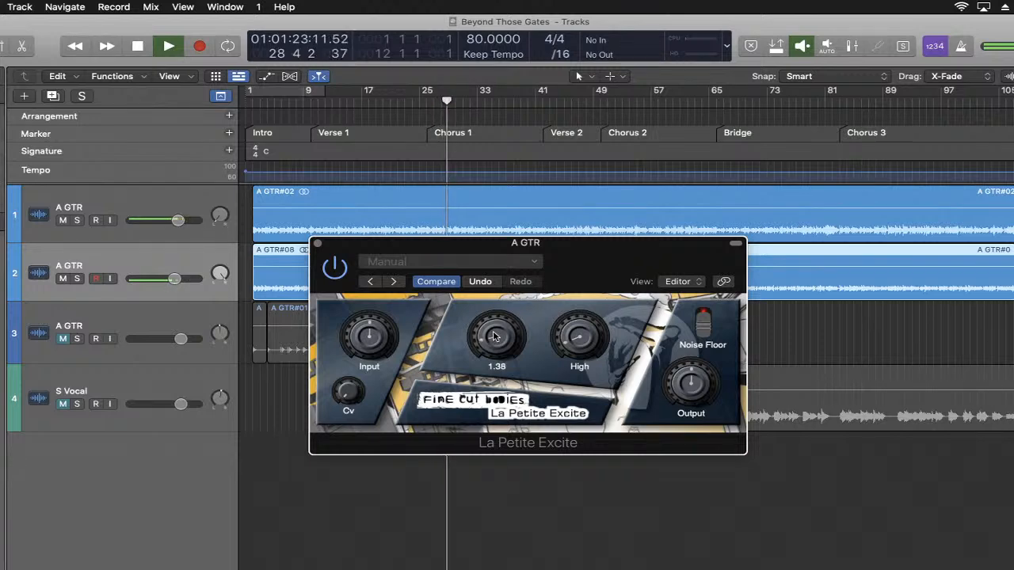
{"action": "left_click_drag", "start_coordinate": [494, 337], "coordinate": [490, 339]}
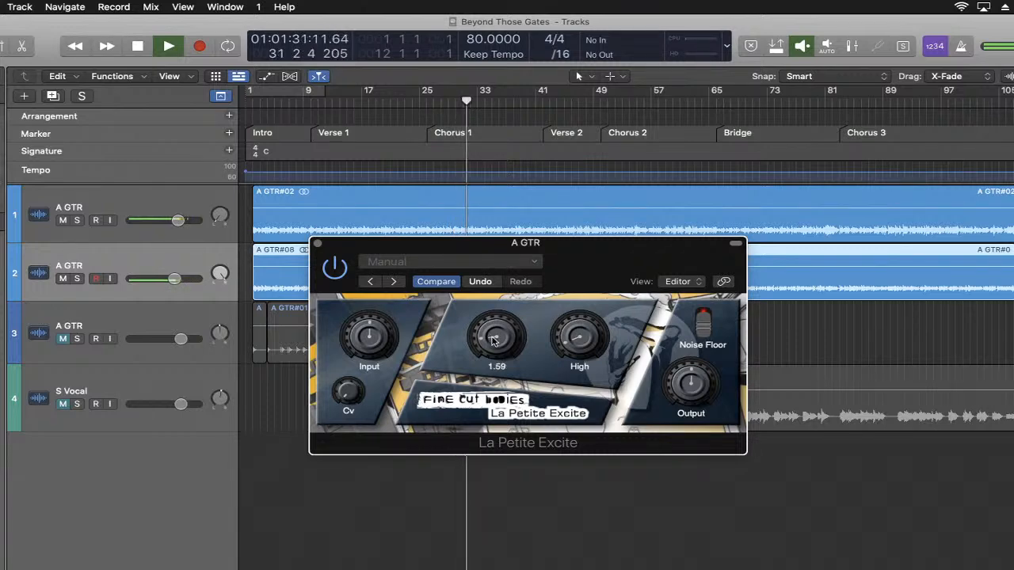
{"action": "left_click", "coordinate": [317, 244]}
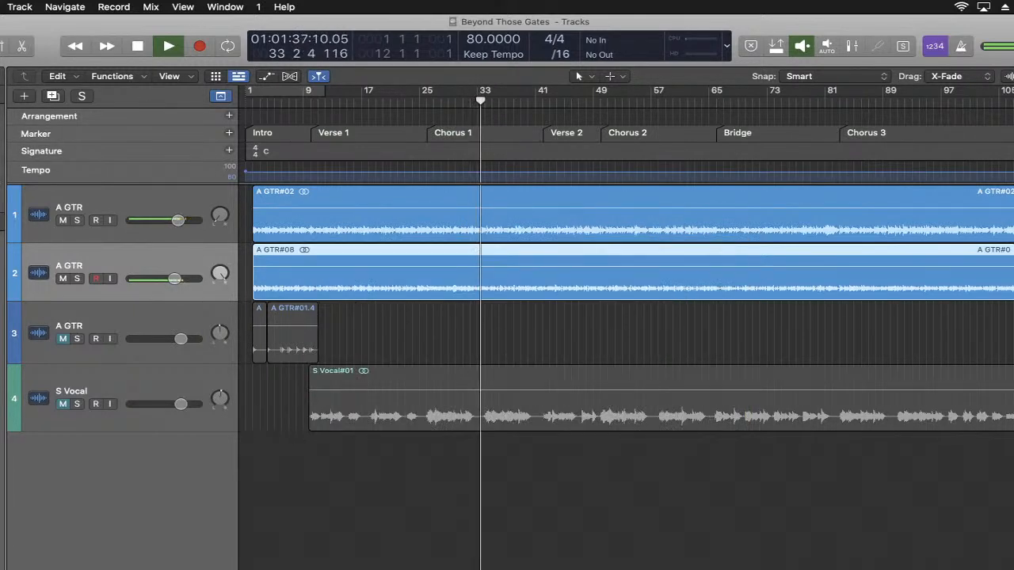
- Reopen the second guitar's La Petite Excite window and stop playback
{"action": "key", "text": "v"}
{"action": "key", "text": "space"}
{"action": "mouse_move", "coordinate": [376, 349]}
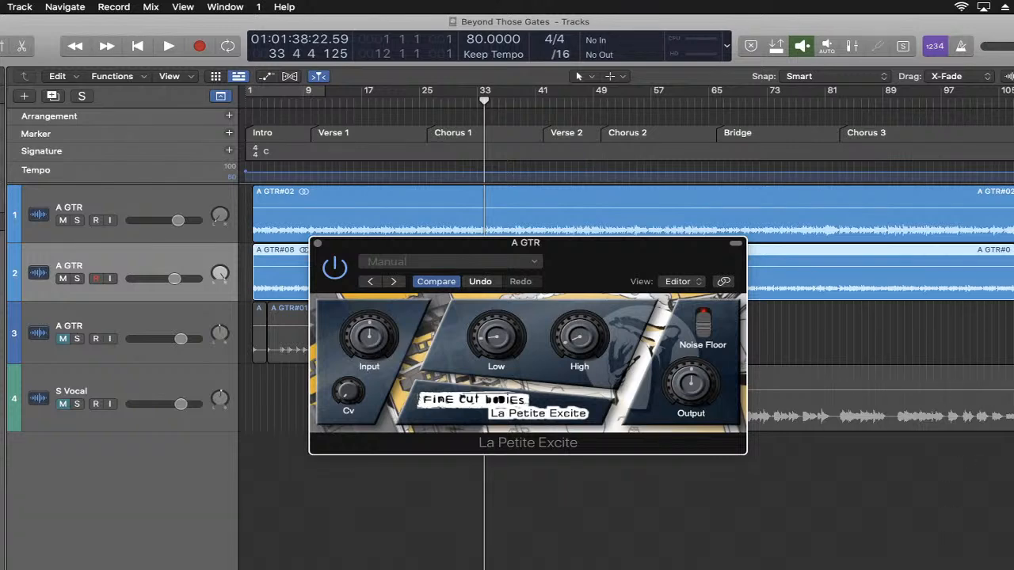
- Switch to the browser to check the YouTube Studio live chat, minimize its window, and return to Logic Pro
{"action": "key", "text": "super+Tab"}
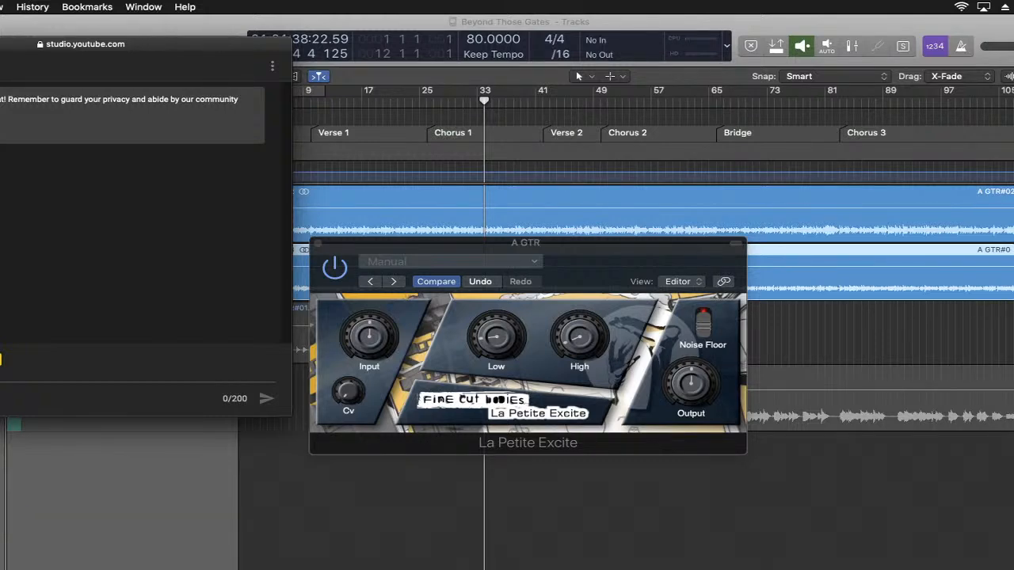
{"action": "key", "text": "super+m"}
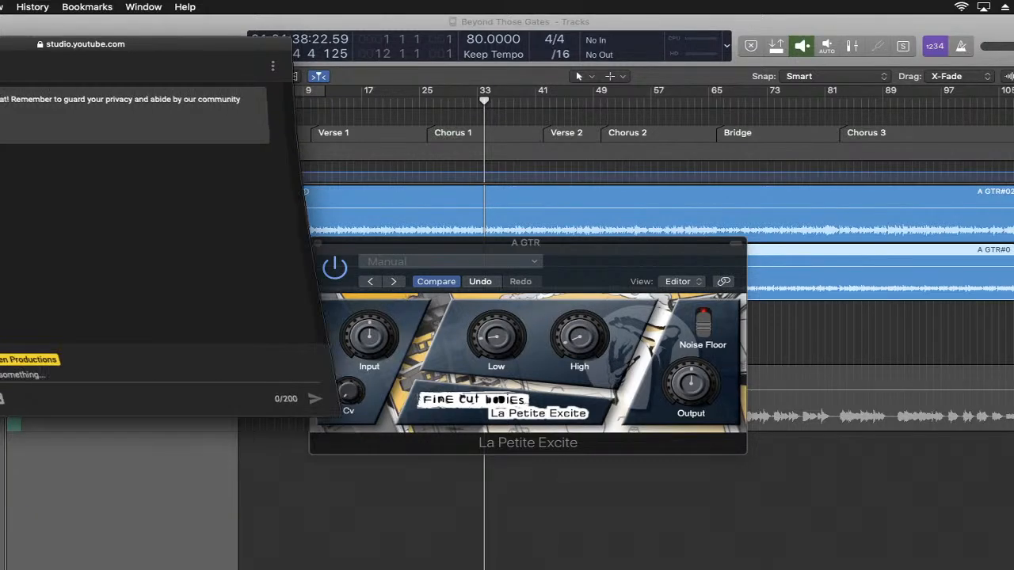
{"action": "left_click", "coordinate": [607, 256]}
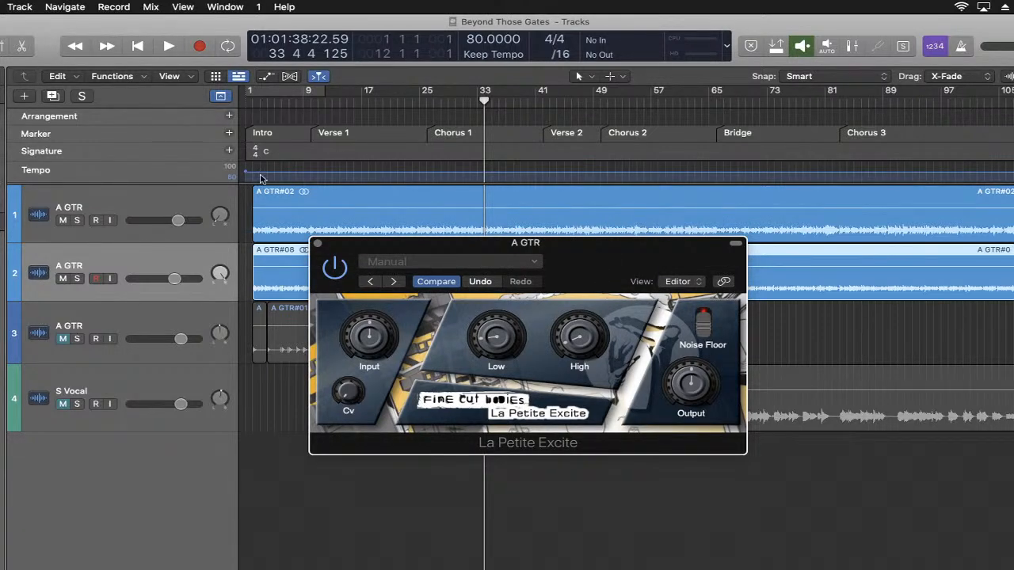
- Close and reopen the second guitar's La Petite Excite window, reposition it for a last look, and close it
{"action": "left_click", "coordinate": [318, 247]}
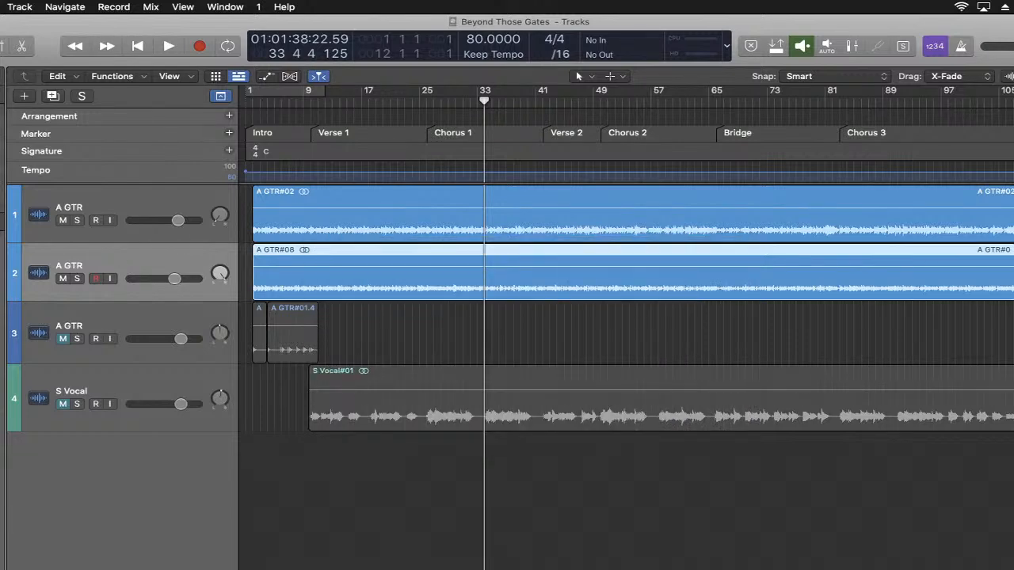
{"action": "left_click", "coordinate": [2, 356]}
{"action": "left_click_drag", "start_coordinate": [593, 286], "coordinate": [557, 185]}
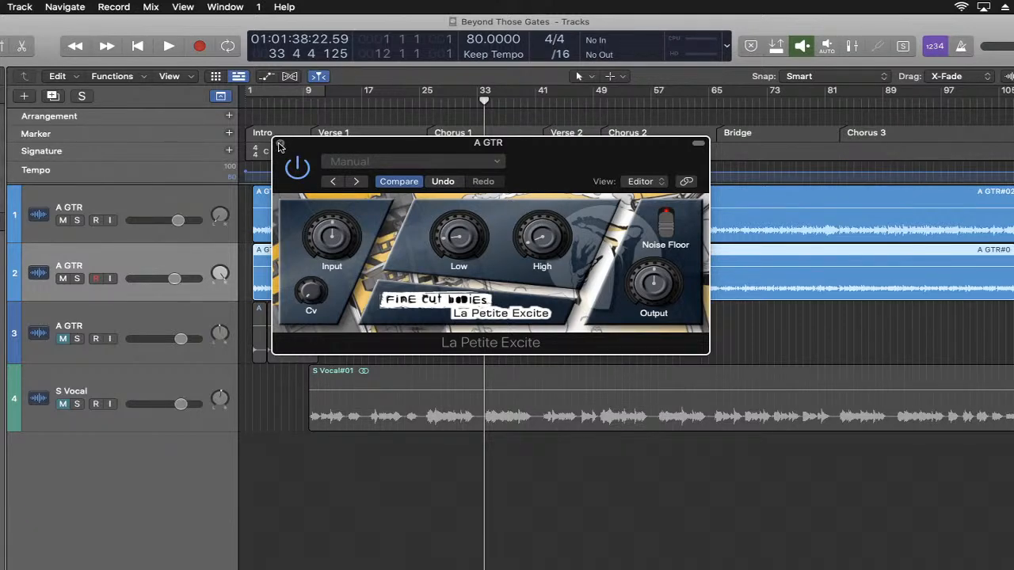
{"action": "left_click", "coordinate": [279, 144]}
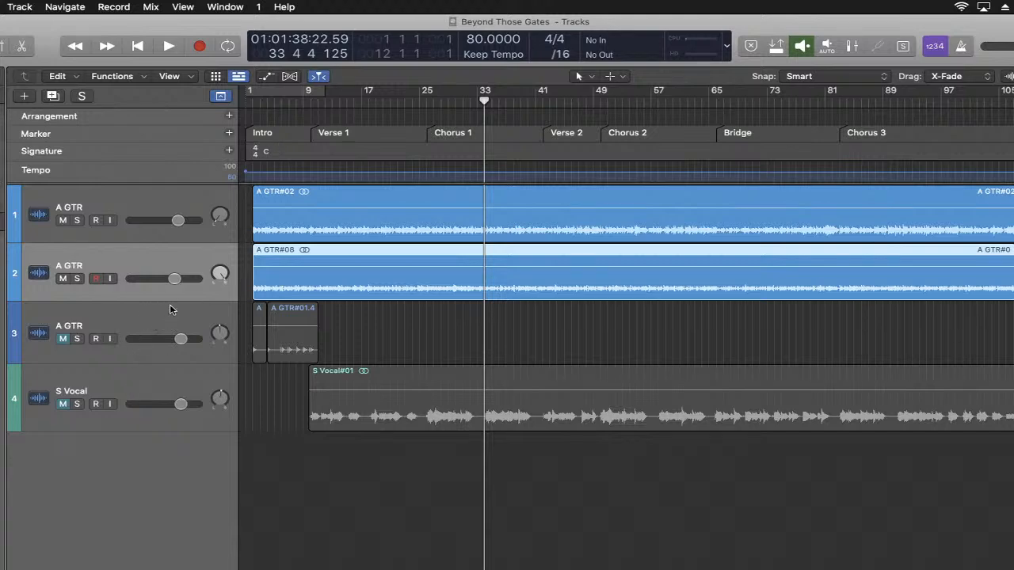
- Insert the Klanghelm IVGI2 saturation plug-in on the first guitar track and reposition its window
{"action": "left_click", "coordinate": [179, 202]}
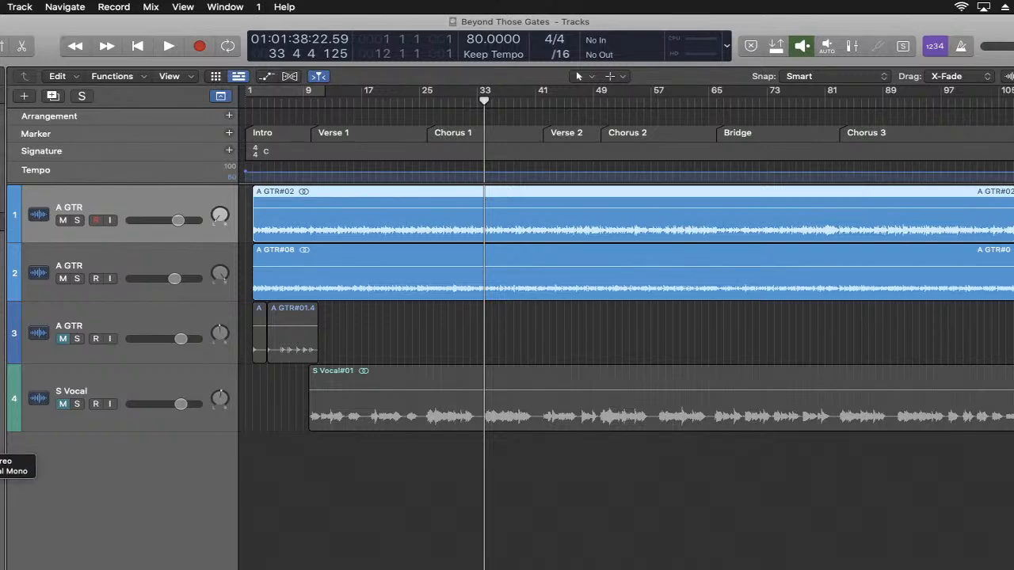
{"action": "key", "text": "v"}
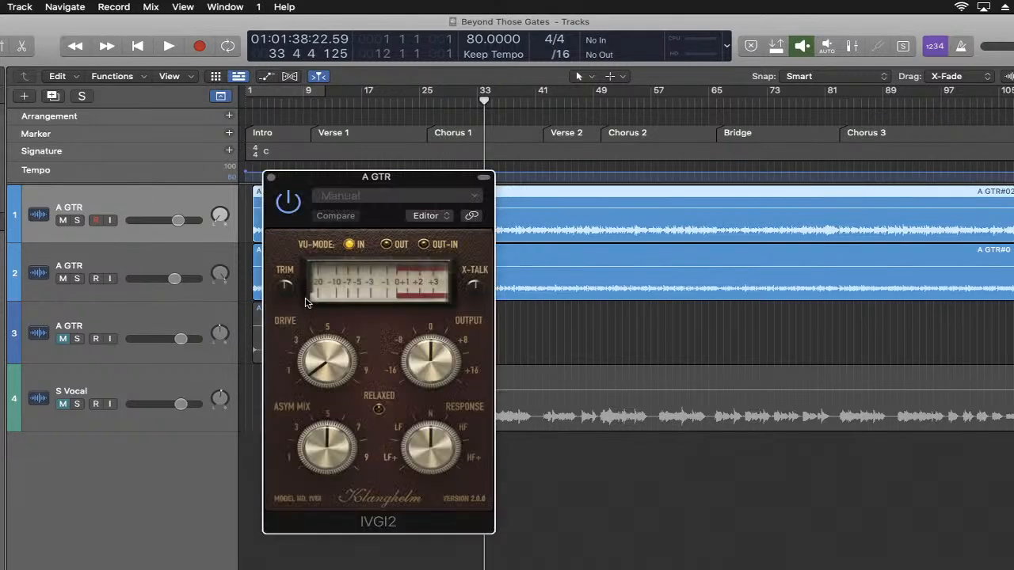
{"action": "left_click_drag", "start_coordinate": [421, 183], "coordinate": [556, 162]}
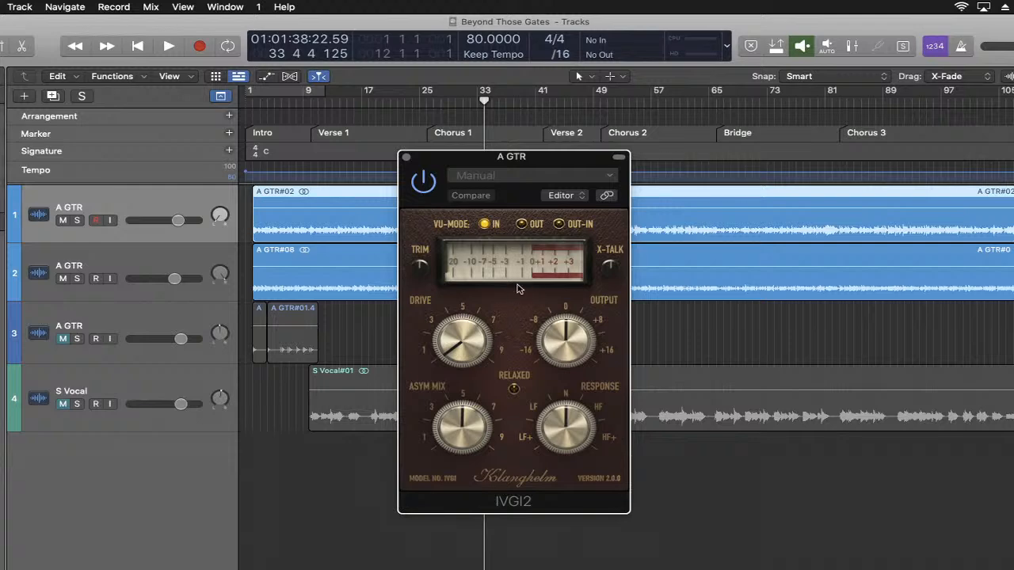
- Play the song from the beginning, raise the first guitar's IVGI2 Drive to between 1 and 3, stop playback, and close the plug-in
{"action": "left_click", "coordinate": [139, 46]}
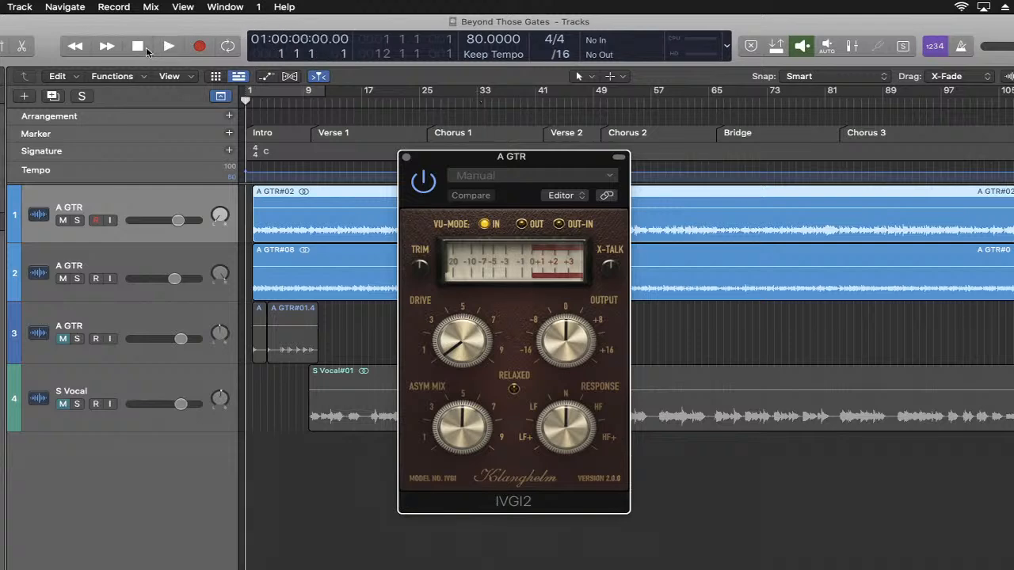
{"action": "key", "text": "space"}
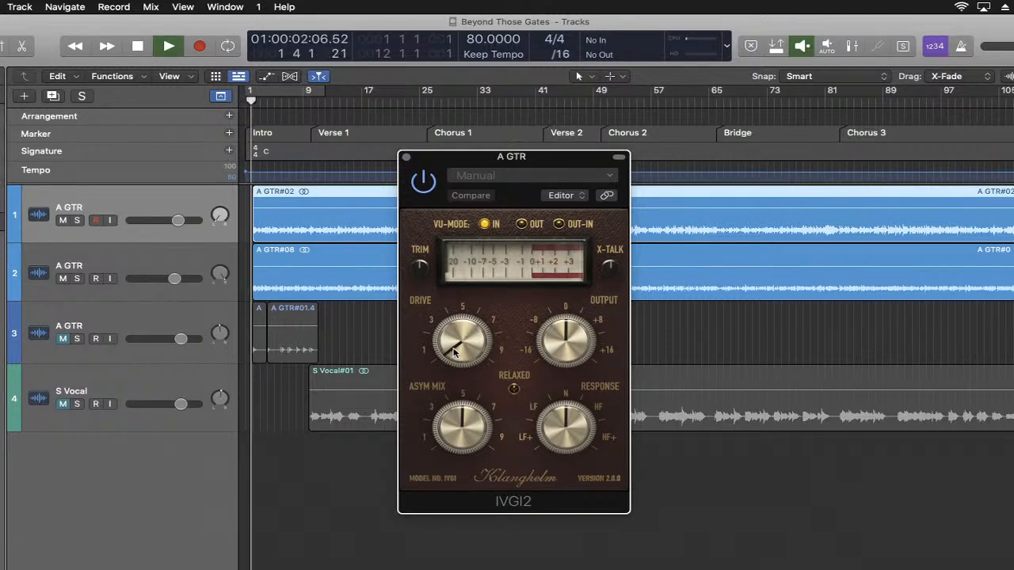
{"action": "left_click_drag", "start_coordinate": [454, 348], "coordinate": [453, 344]}
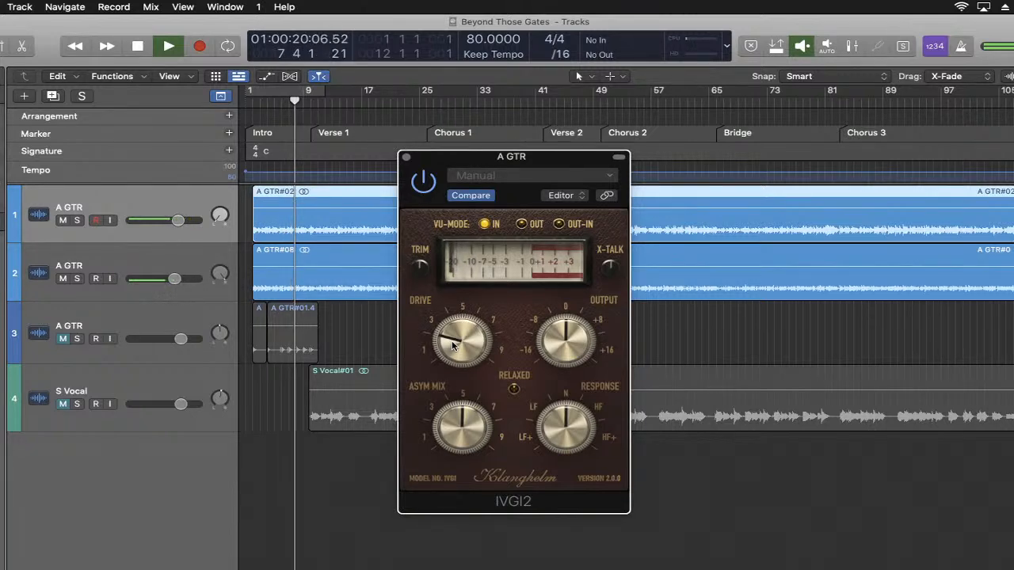
{"action": "left_click_drag", "start_coordinate": [452, 342], "coordinate": [453, 340]}
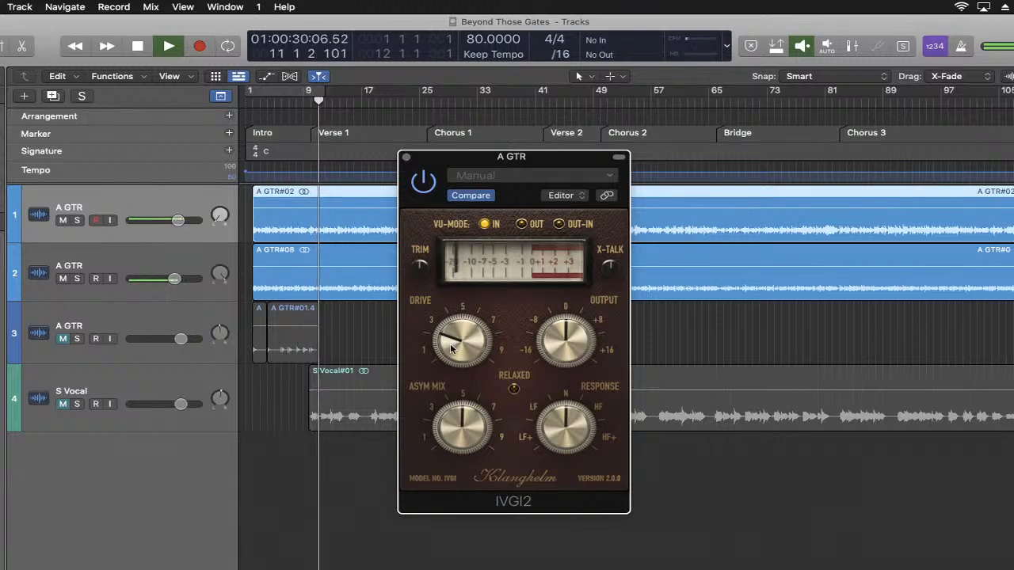
{"action": "key", "text": "space"}
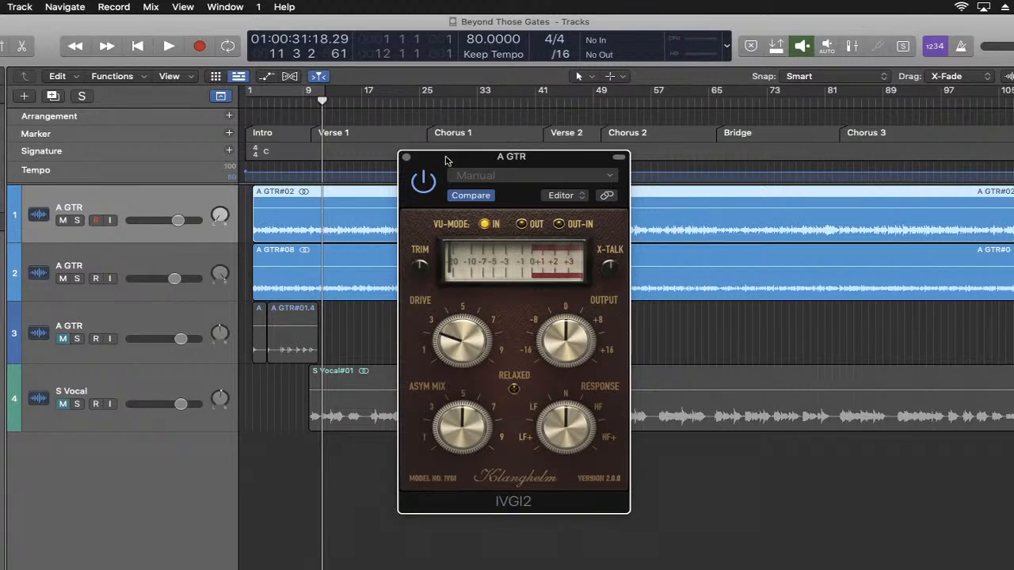
{"action": "left_click", "coordinate": [409, 158]}
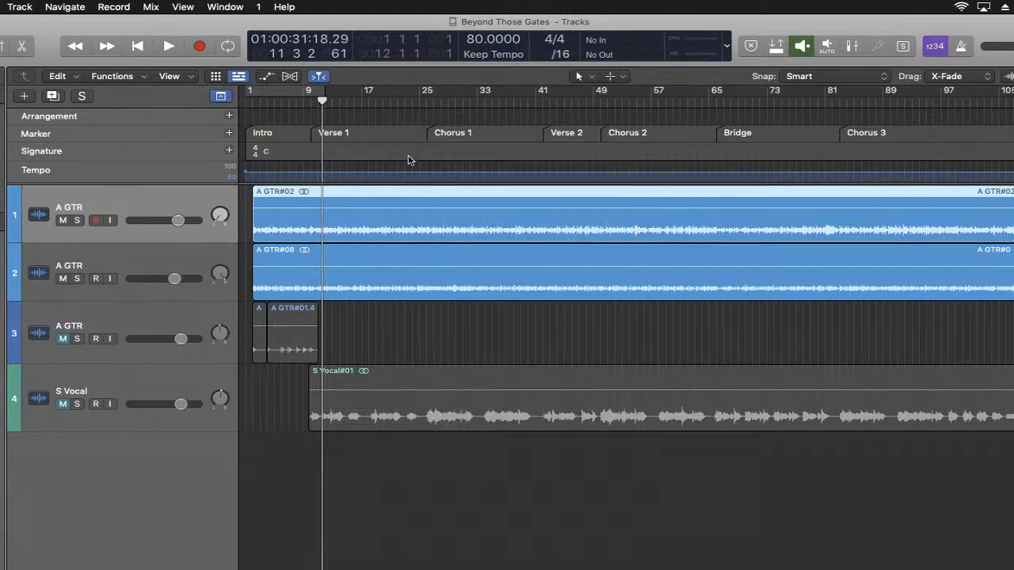
- Insert IVGI2 on the second guitar track, reposition its window, and restart playback from the beginning of the song
{"action": "left_click", "coordinate": [136, 262]}
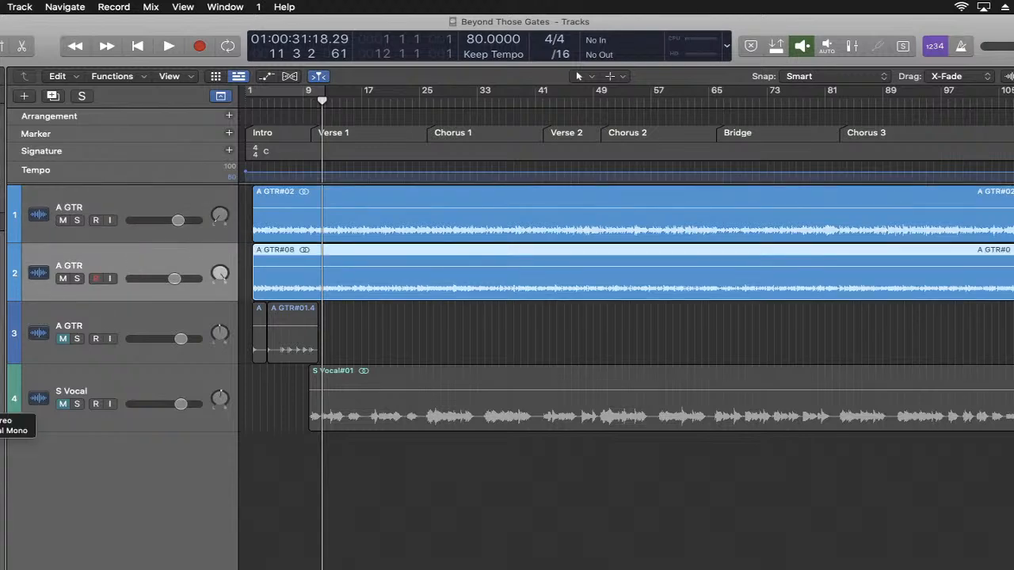
{"action": "left_click_drag", "start_coordinate": [420, 176], "coordinate": [488, 181]}
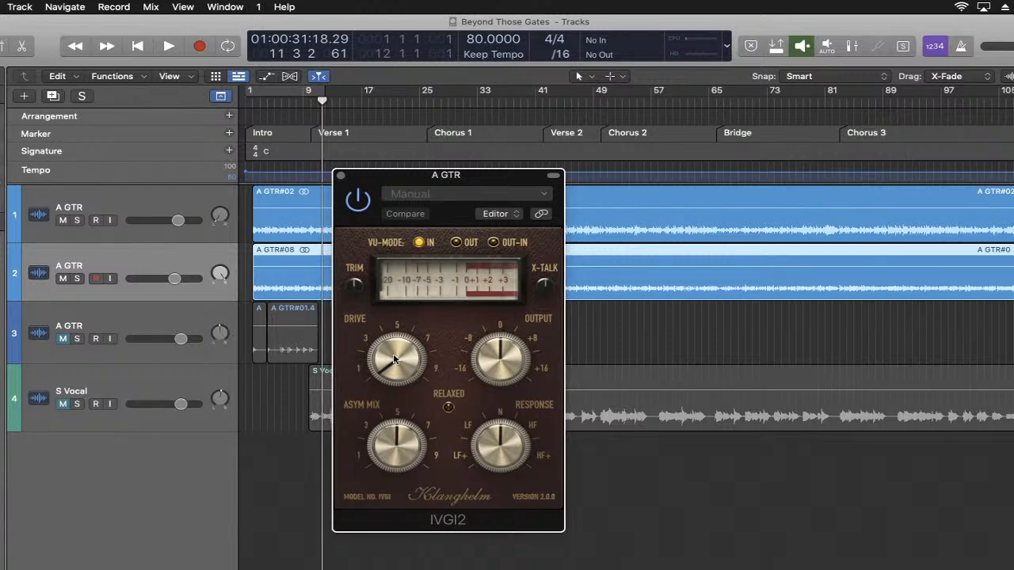
{"action": "key", "text": "space"}
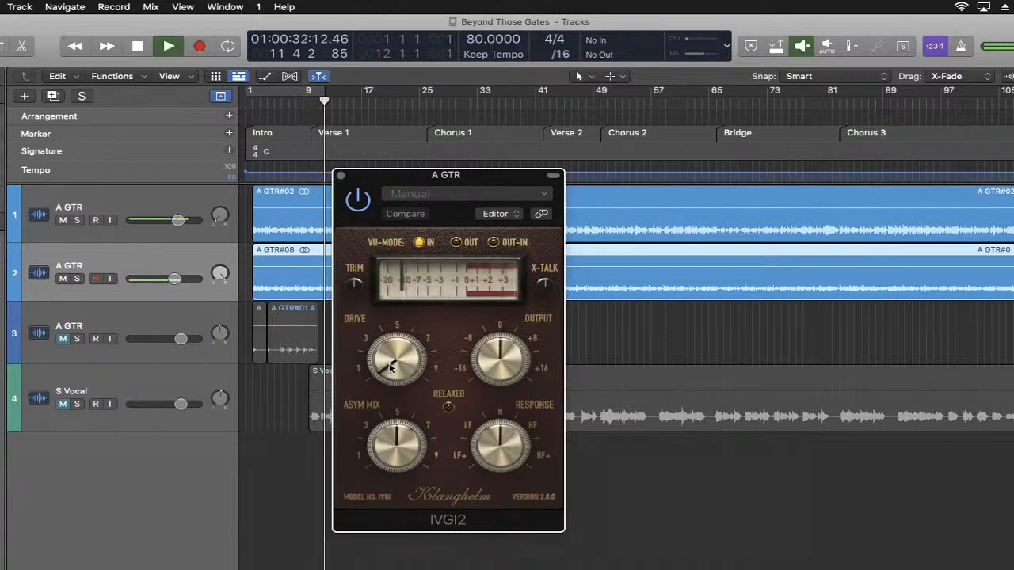
{"action": "key", "text": "space"}
{"action": "left_click", "coordinate": [137, 46]}
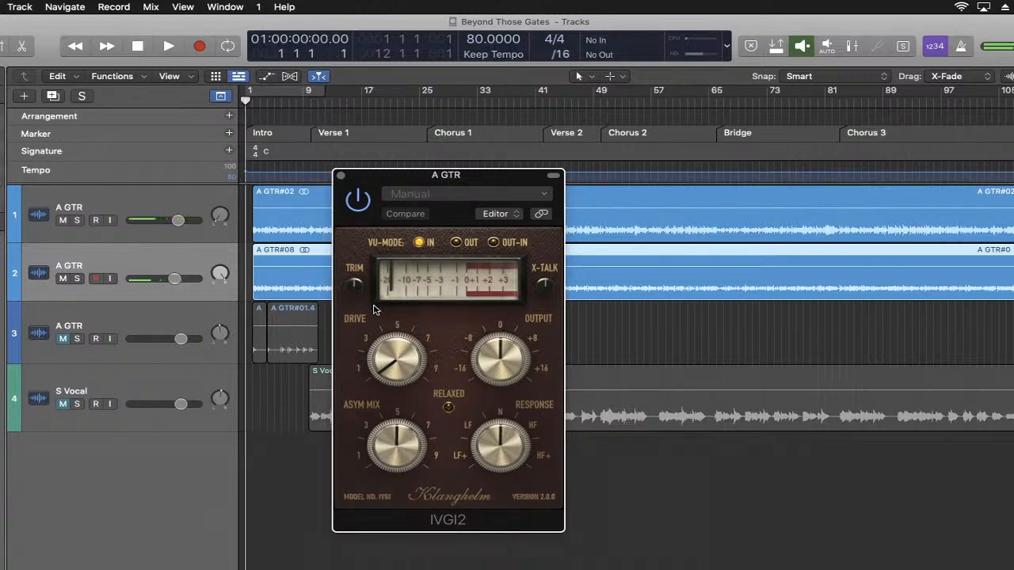
{"action": "left_click", "coordinate": [168, 46]}
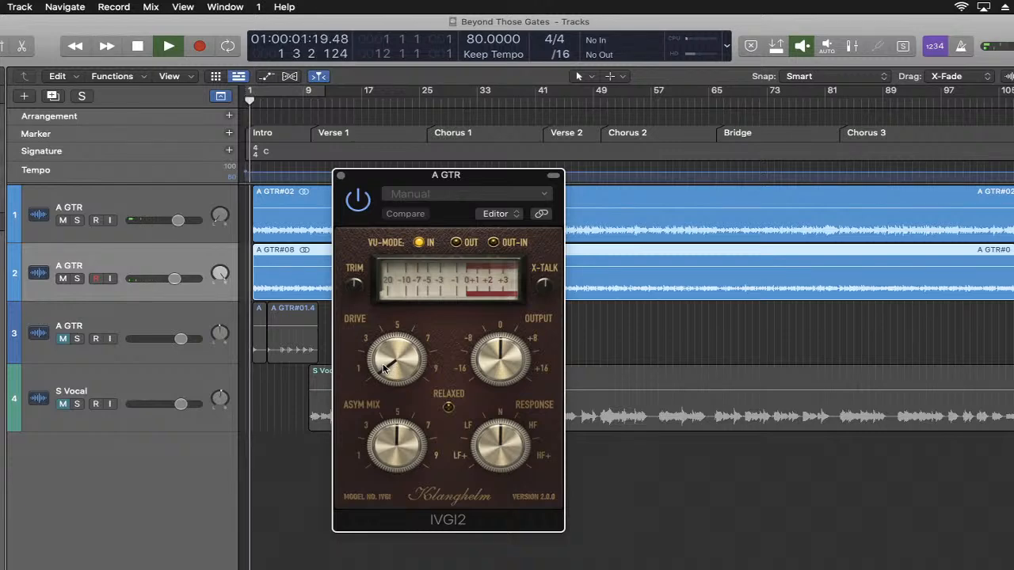
- Set the second guitar's IVGI2 Drive to about 2 during playback, stop the song, and close the plug-in
{"action": "left_click_drag", "start_coordinate": [384, 369], "coordinate": [388, 363]}
{"action": "left_click_drag", "start_coordinate": [388, 361], "coordinate": [396, 356]}
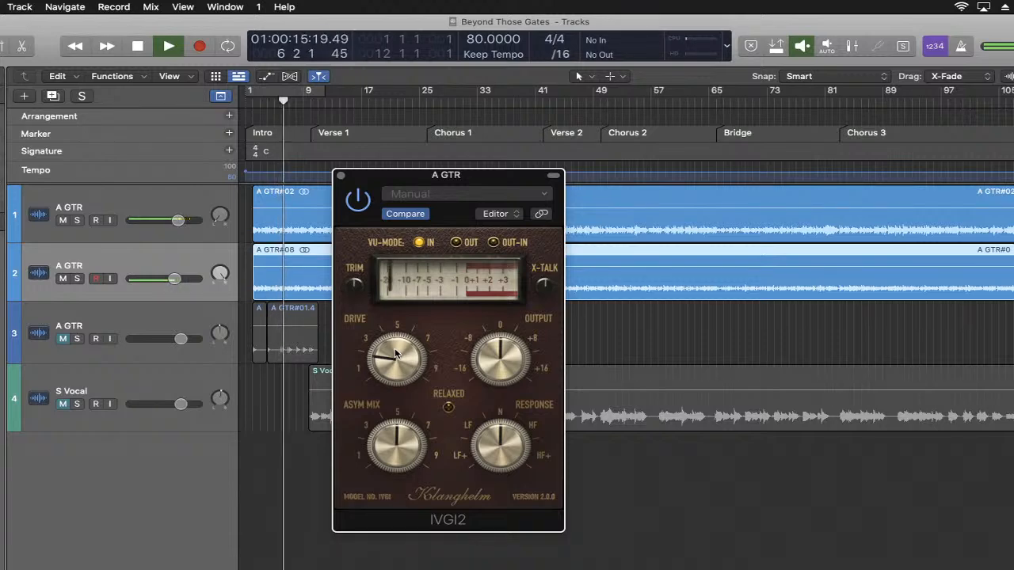
{"action": "left_click_drag", "start_coordinate": [396, 354], "coordinate": [386, 361]}
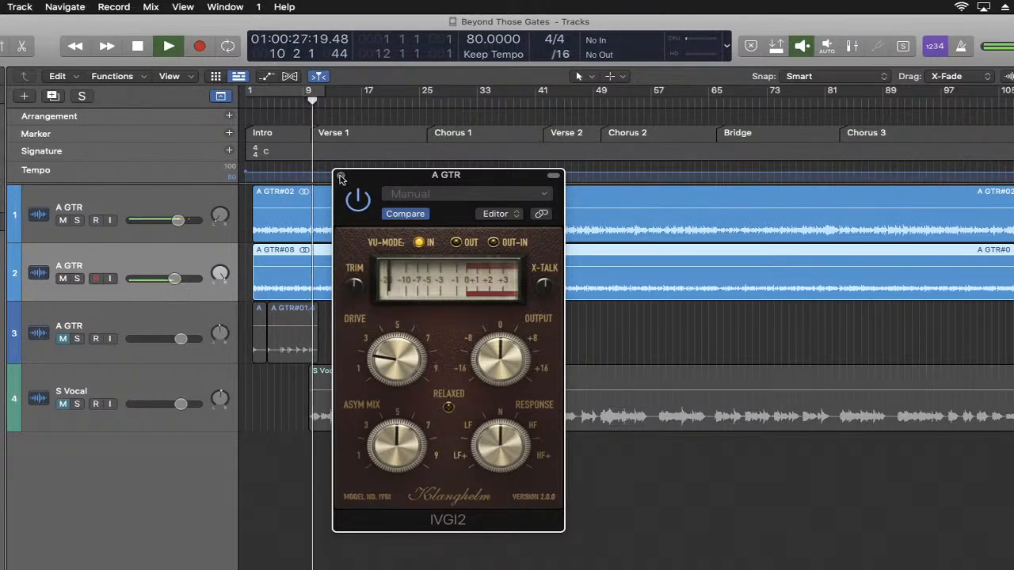
{"action": "key", "text": "space"}
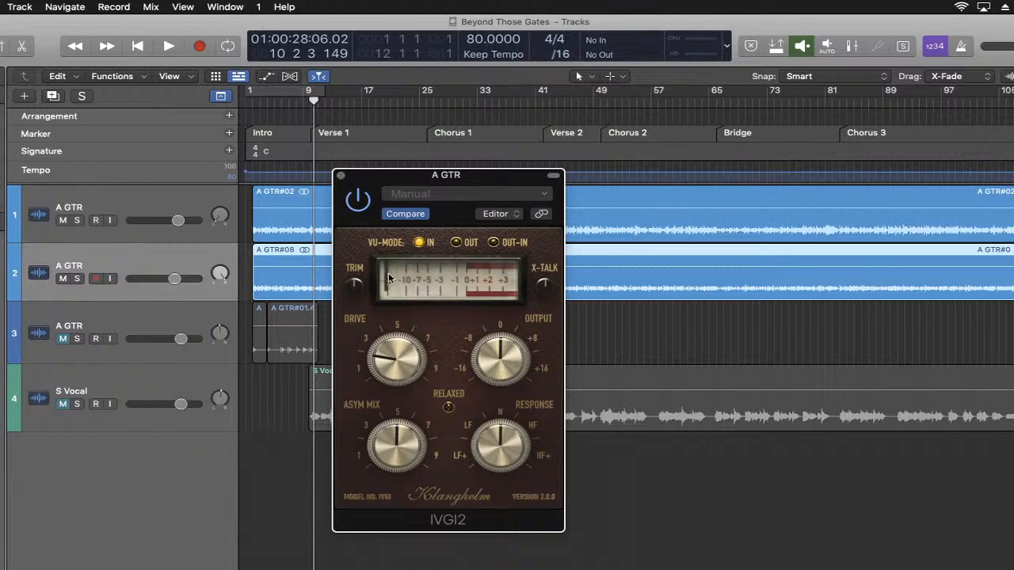
{"action": "left_click", "coordinate": [341, 177]}
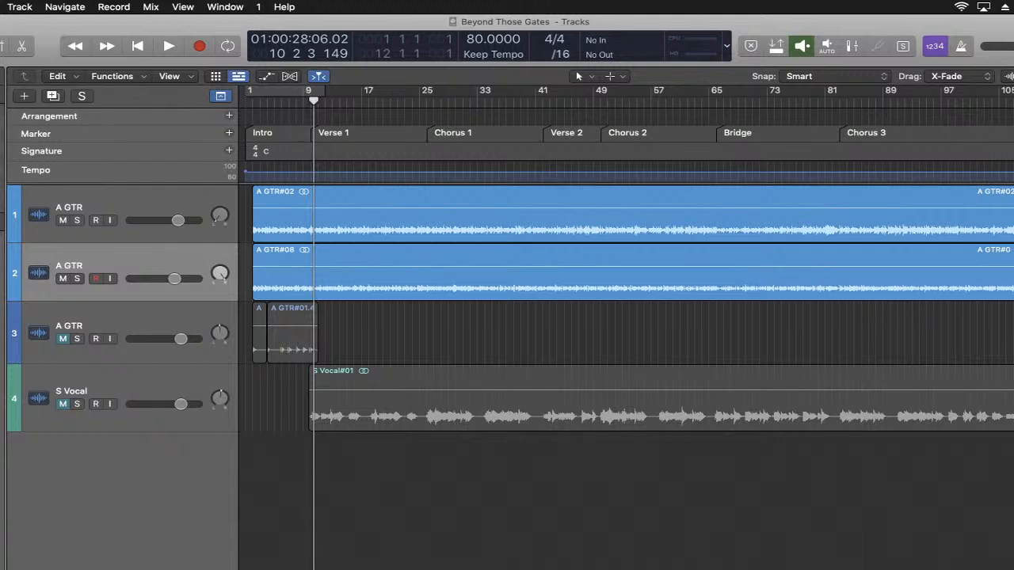
- Check the YouTube Studio live chat again in the browser, dismiss its window, and return to the Logic Pro project
{"action": "left_click", "coordinate": [868, 567]}
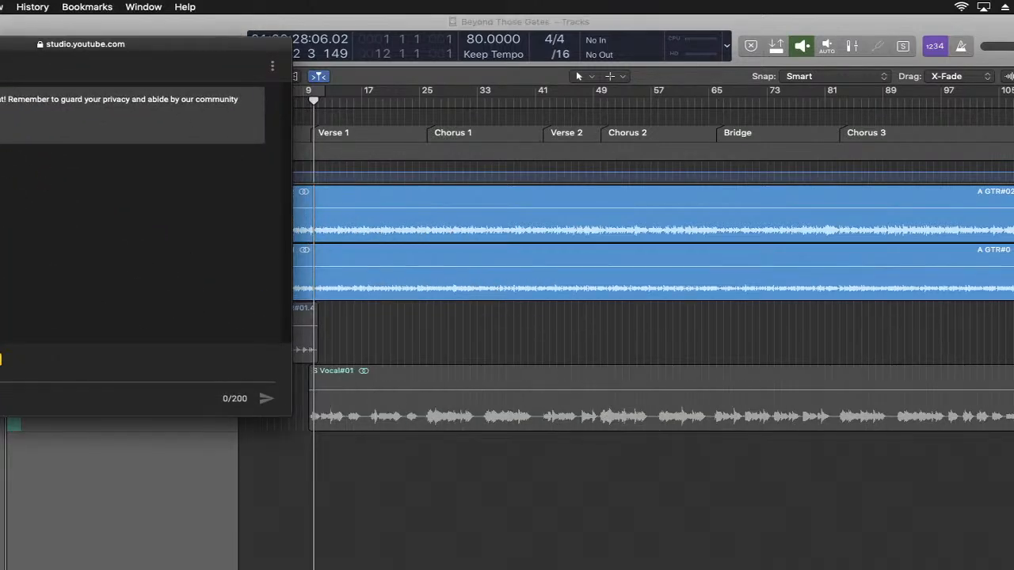
{"action": "left_click", "coordinate": [0, 44]}
{"action": "left_click", "coordinate": [231, 23]}
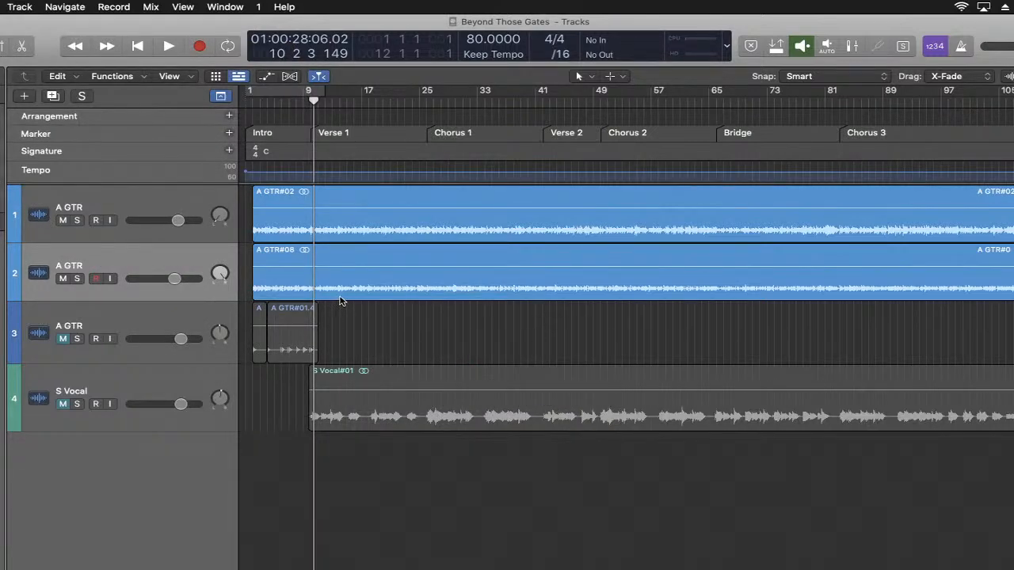
- Show the mixer, create two new auxiliary channel strips, and set both of their faders to -3.5 dB
{"action": "left_click", "coordinate": [164, 200]}
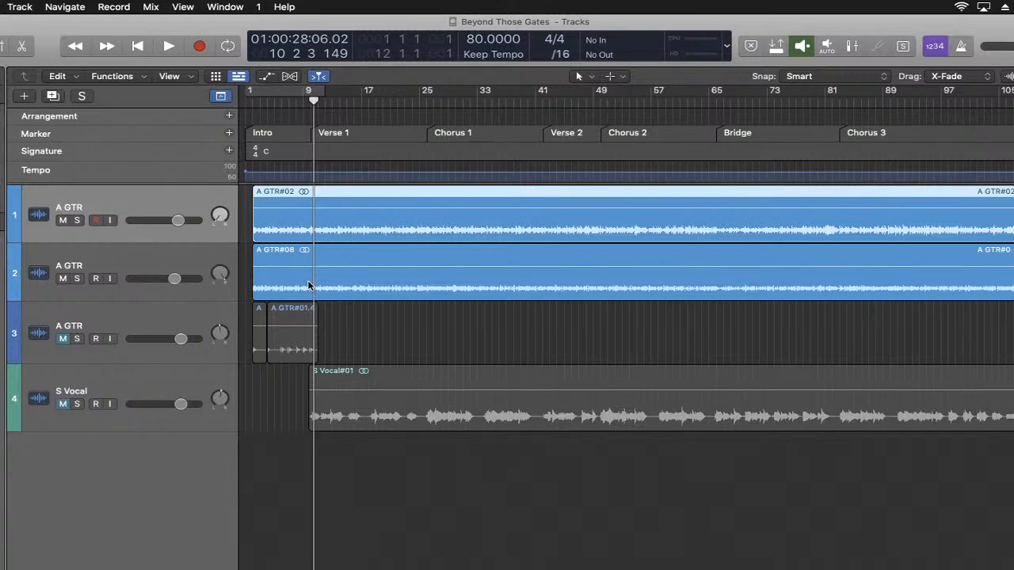
{"action": "key", "text": "x"}
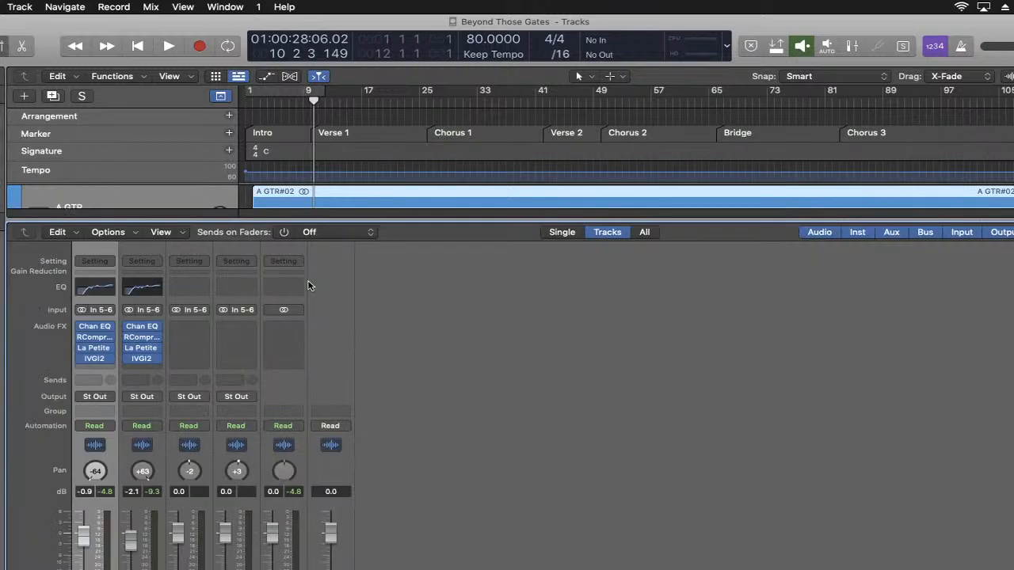
{"action": "left_click", "coordinate": [131, 233]}
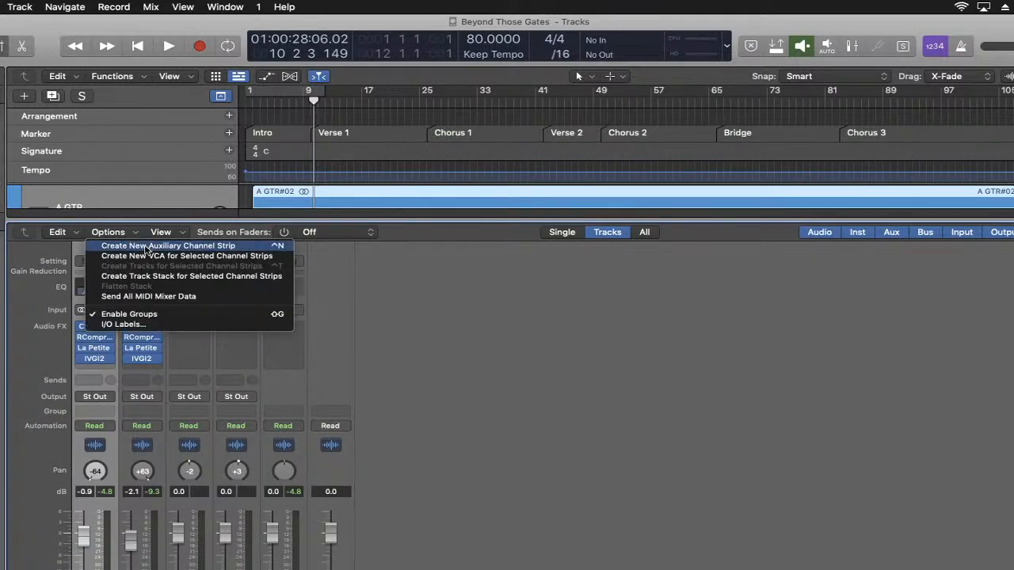
{"action": "left_click", "coordinate": [145, 249]}
{"action": "left_click", "coordinate": [120, 232]}
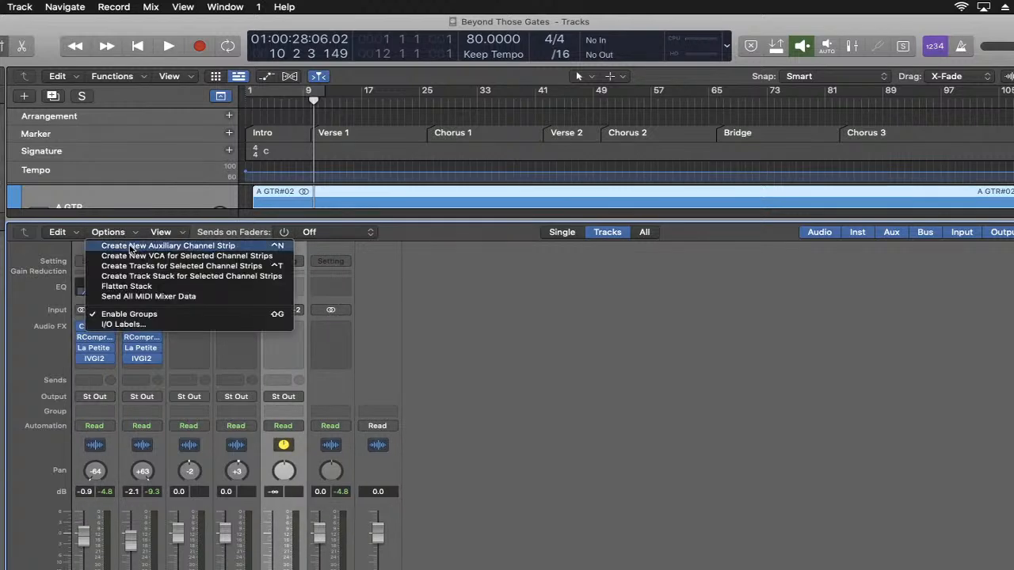
{"action": "left_click", "coordinate": [131, 248]}
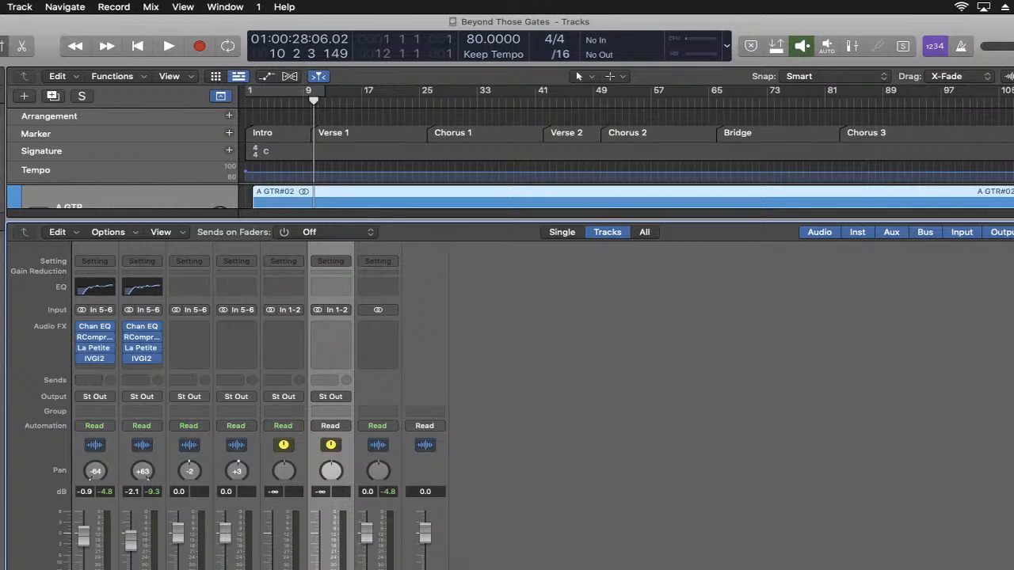
{"action": "left_click_drag", "start_coordinate": [272, 568], "coordinate": [272, 545]}
{"action": "left_click_drag", "start_coordinate": [319, 568], "coordinate": [320, 545]}
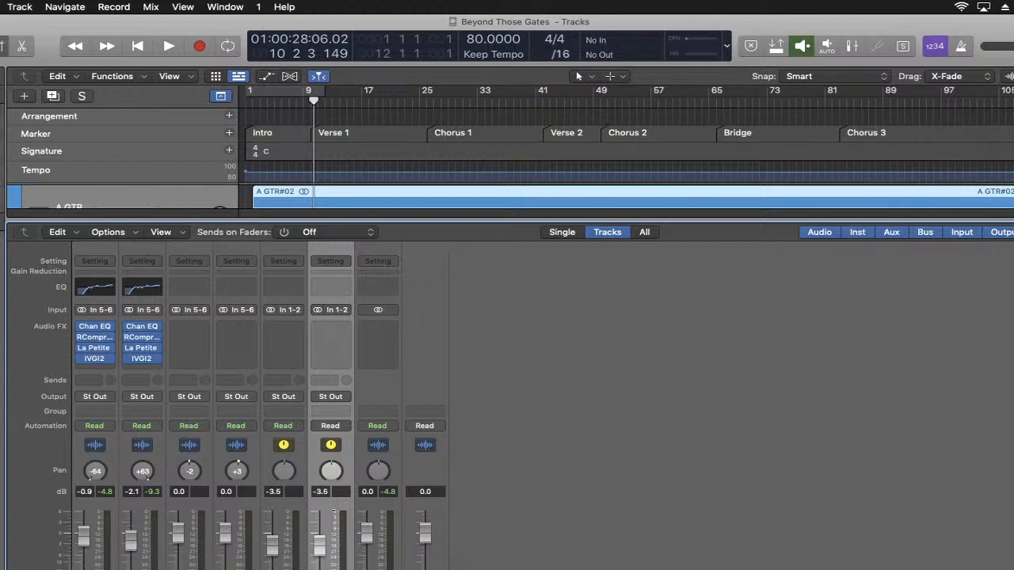
- Add a Bus 1 send to the first guitar channel strip and select all three auxiliary channel strips
{"action": "left_click", "coordinate": [92, 380]}
{"action": "mouse_move", "coordinate": [97, 396]}
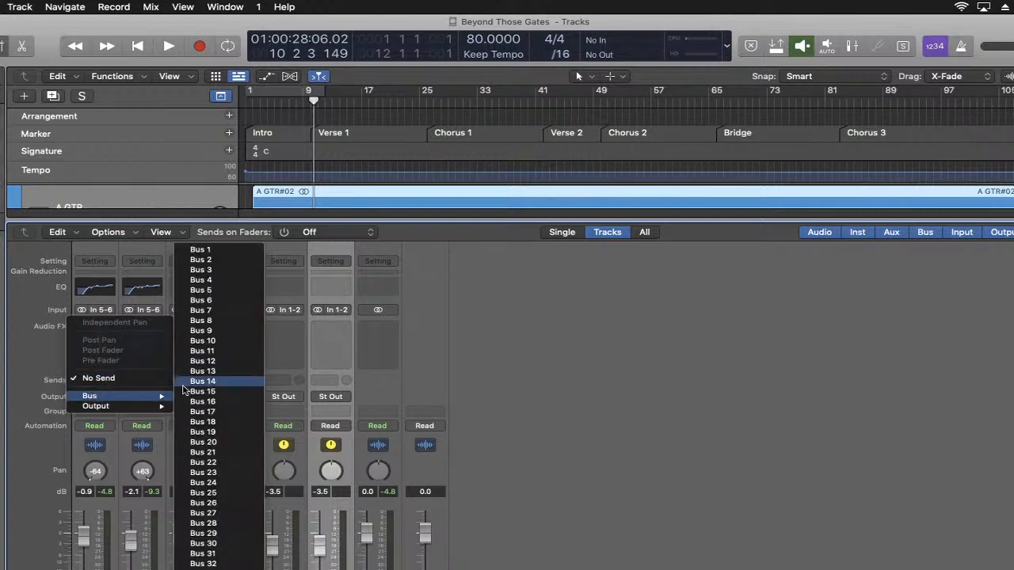
{"action": "left_click", "coordinate": [227, 251]}
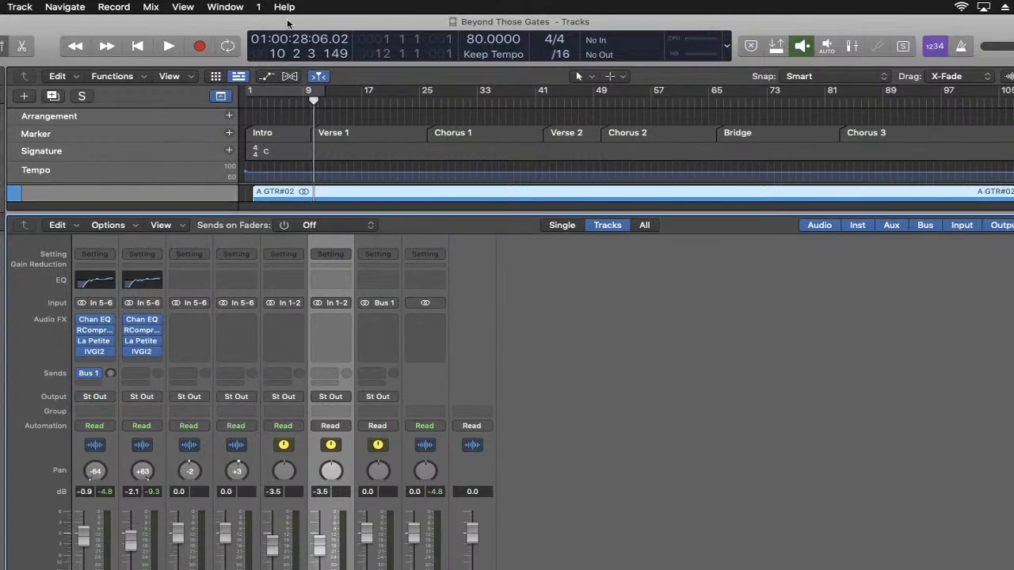
{"action": "left_click", "coordinate": [378, 564]}
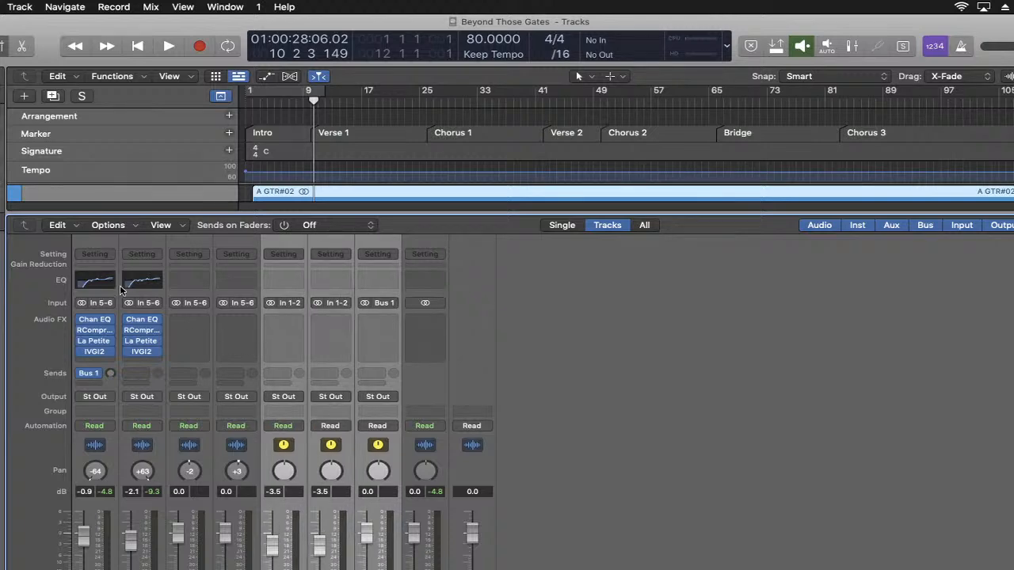
- Delete the three selected auxiliary channel strips despite their active bus routing and remove the Bus 1 send from the first guitar
{"action": "left_click", "coordinate": [64, 226]}
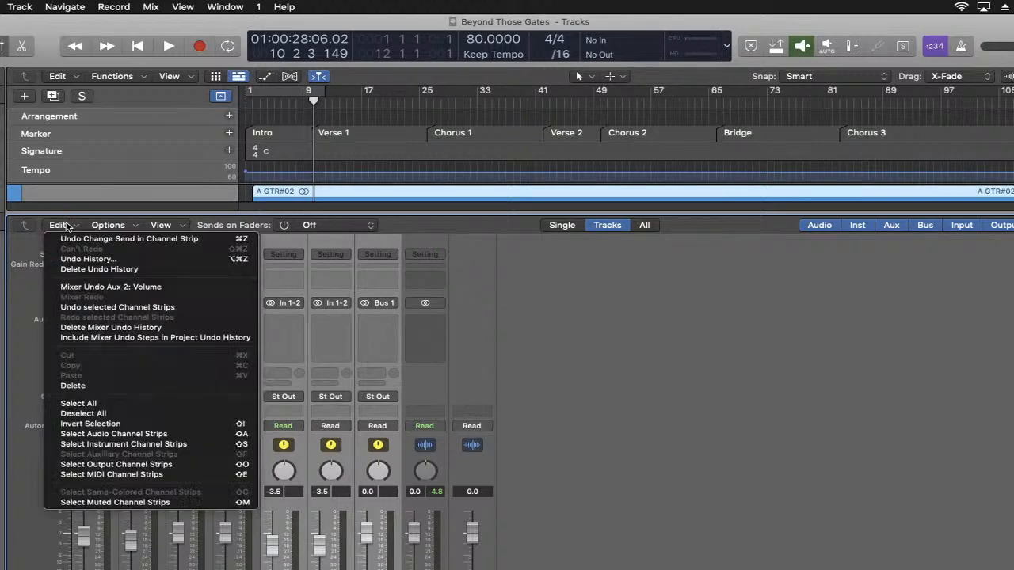
{"action": "left_click", "coordinate": [102, 386]}
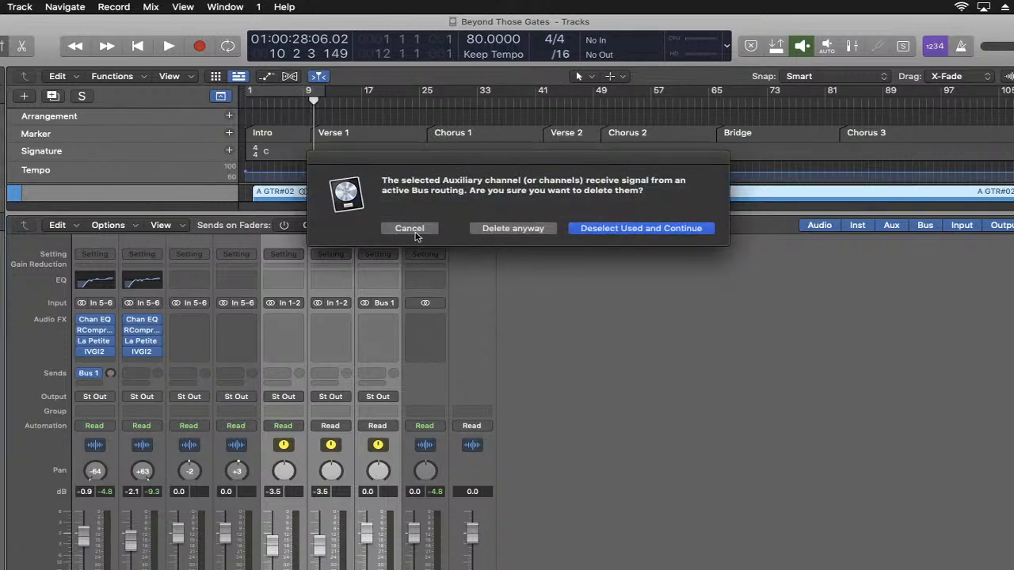
{"action": "left_click", "coordinate": [492, 230]}
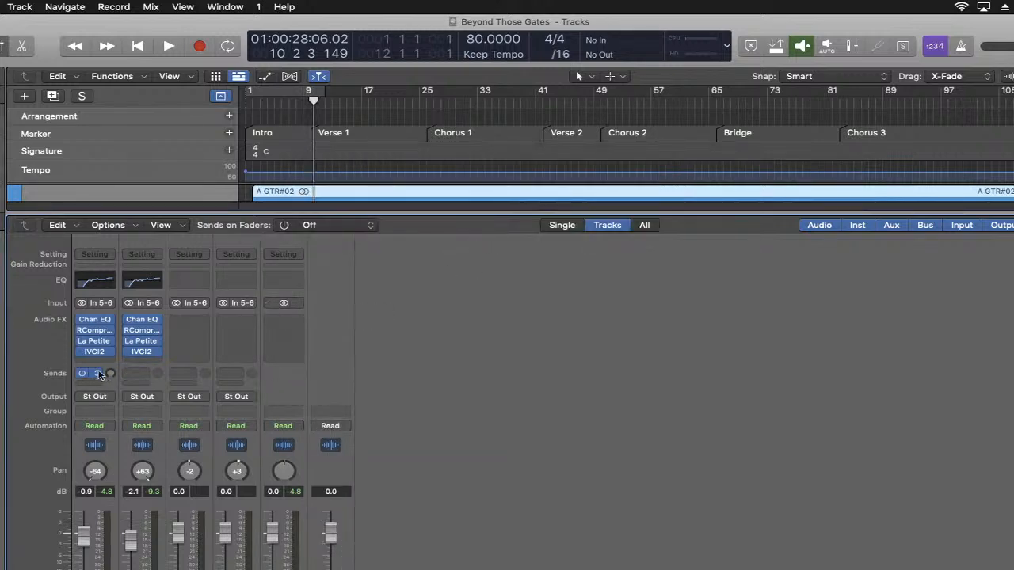
{"action": "left_click", "coordinate": [93, 375]}
{"action": "left_click", "coordinate": [107, 446]}
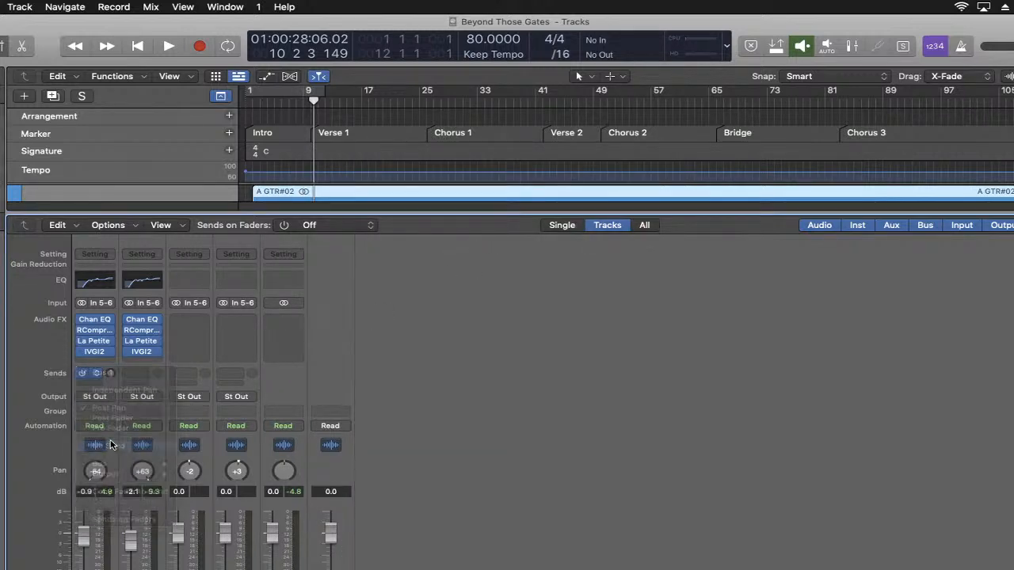
- Add a Bus 1 send to the first guitar channel strip and a Bus 2 send to the second guitar
{"action": "left_click", "coordinate": [94, 383]}
{"action": "mouse_move", "coordinate": [111, 399]}
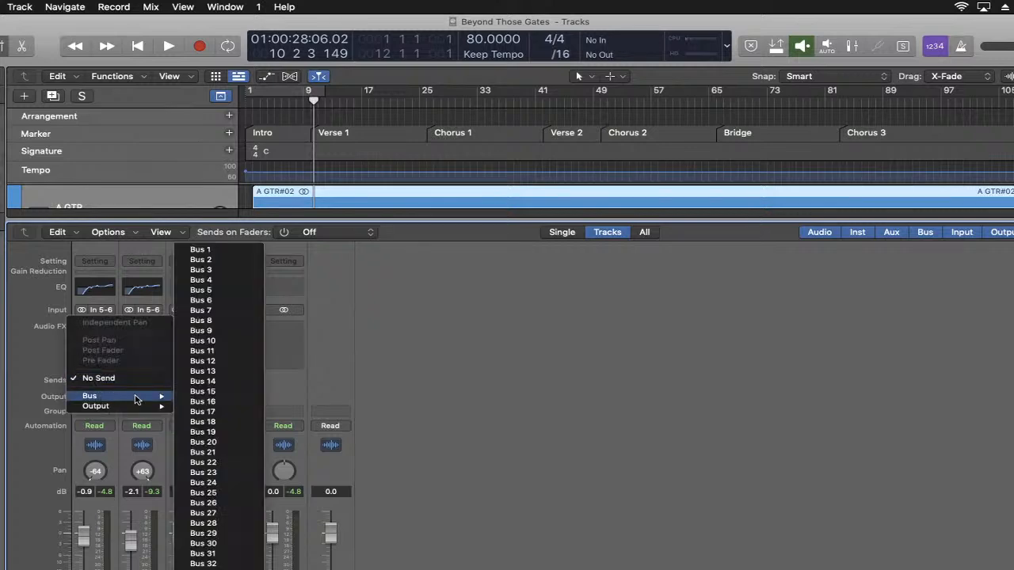
{"action": "left_click", "coordinate": [204, 250]}
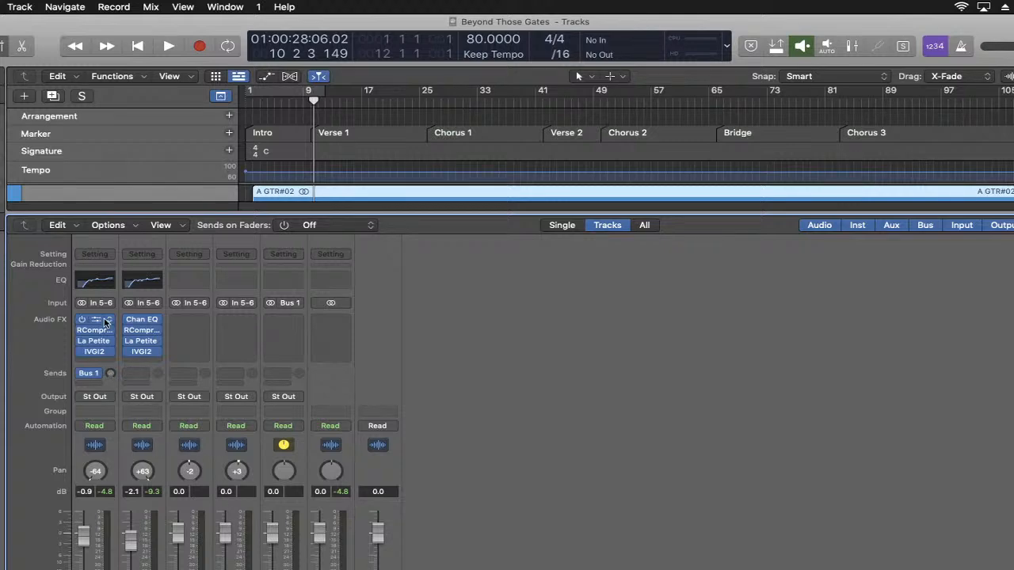
{"action": "left_click", "coordinate": [145, 373]}
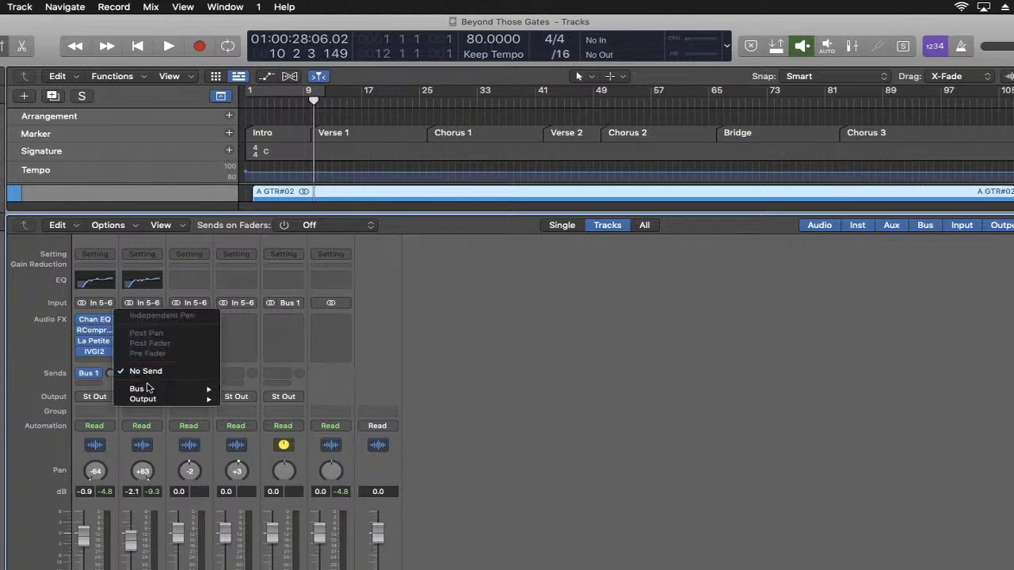
{"action": "mouse_move", "coordinate": [150, 388]}
{"action": "left_click", "coordinate": [286, 261]}
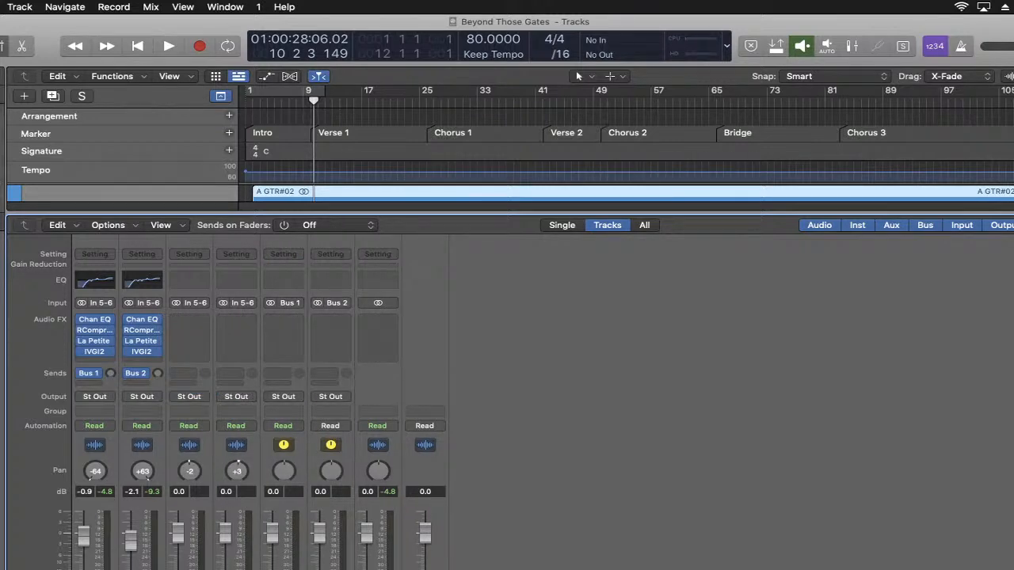
- Insert a stereo Space Designer reverb on both the Bus 1 and Bus 2 auxiliary strips, closing each plug-in window
{"action": "left_click", "coordinate": [290, 324]}
{"action": "mouse_move", "coordinate": [319, 390]}
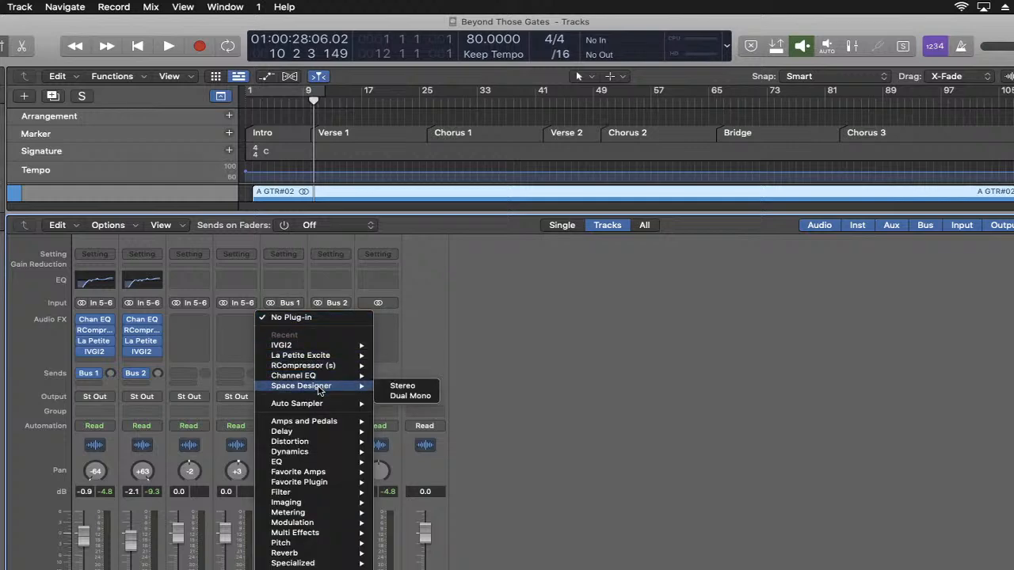
{"action": "left_click", "coordinate": [396, 387]}
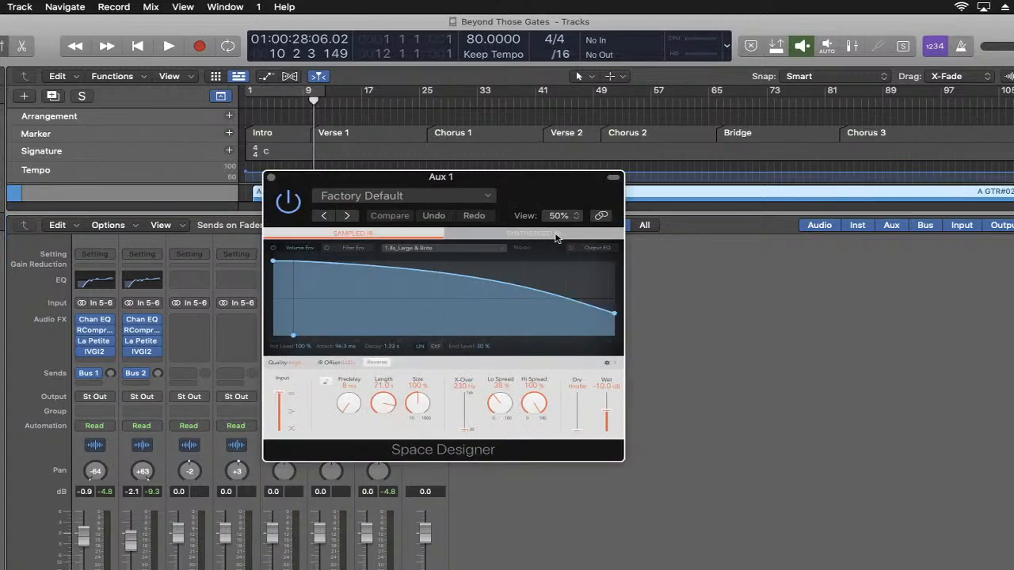
{"action": "left_click", "coordinate": [271, 177]}
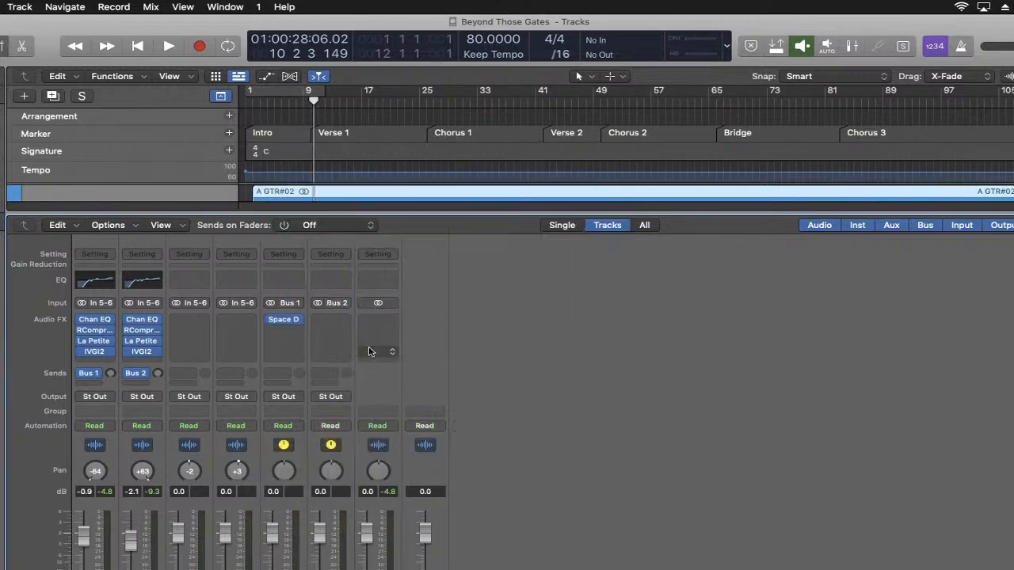
{"action": "left_click", "coordinate": [339, 320]}
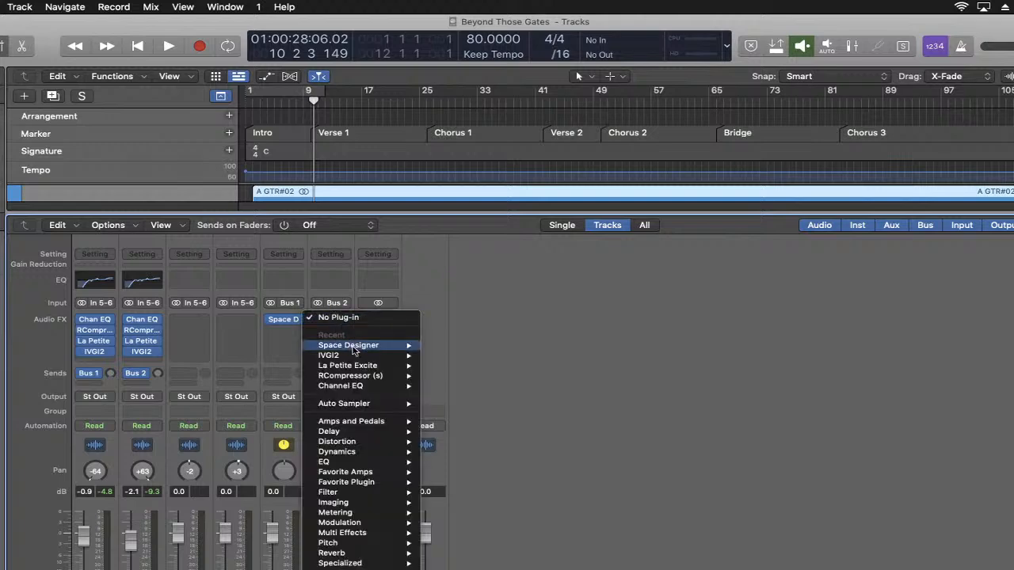
{"action": "left_click", "coordinate": [432, 342]}
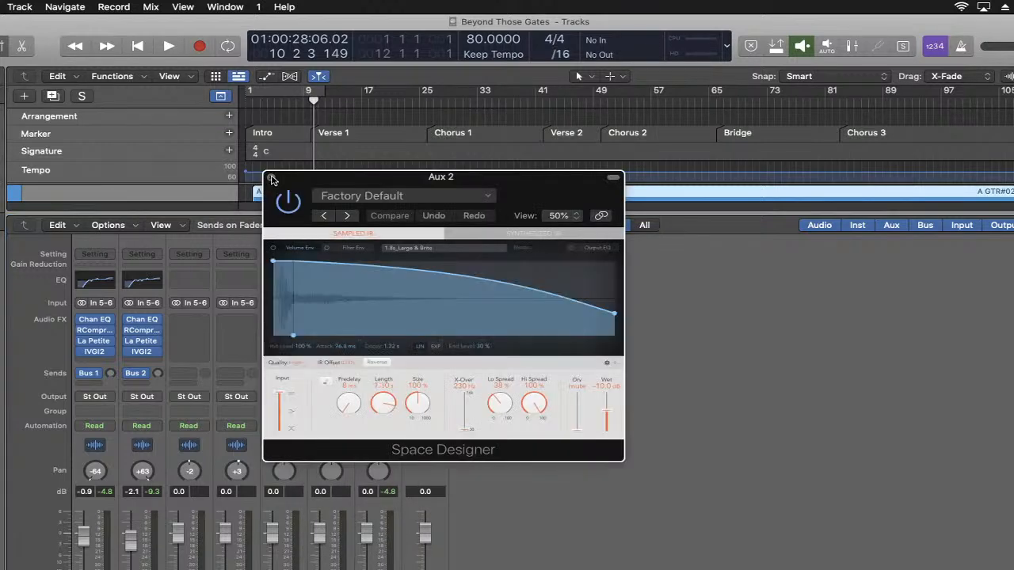
{"action": "left_click", "coordinate": [271, 175]}
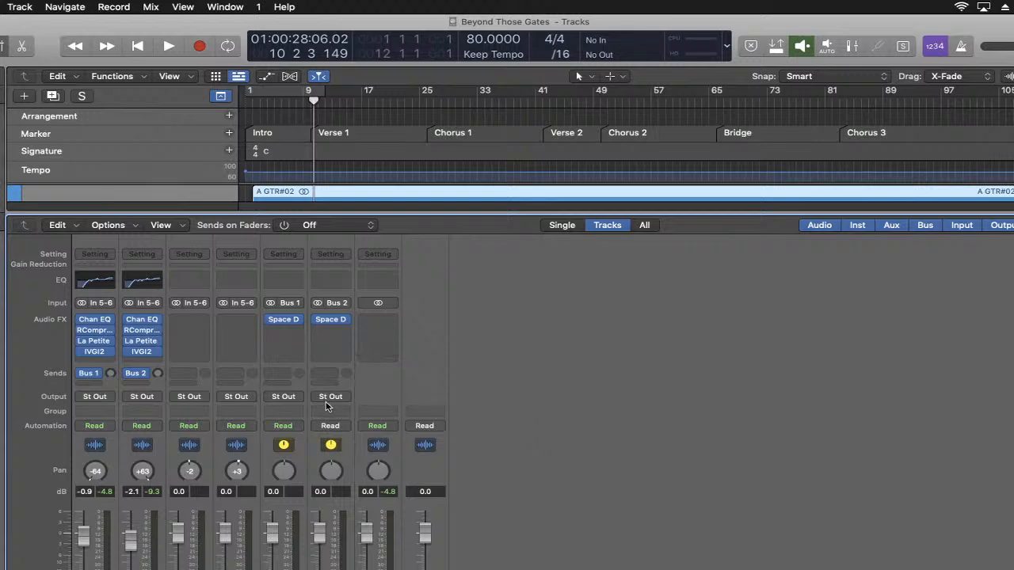
- Raise the first guitar's Bus 1 send to about -10.8 dB during playback, and stop the song
{"action": "mouse_move", "coordinate": [96, 378]}
{"action": "left_click", "coordinate": [109, 377]}
{"action": "key", "text": "space"}
{"action": "left_click_drag", "start_coordinate": [110, 375], "coordinate": [110, 339]}
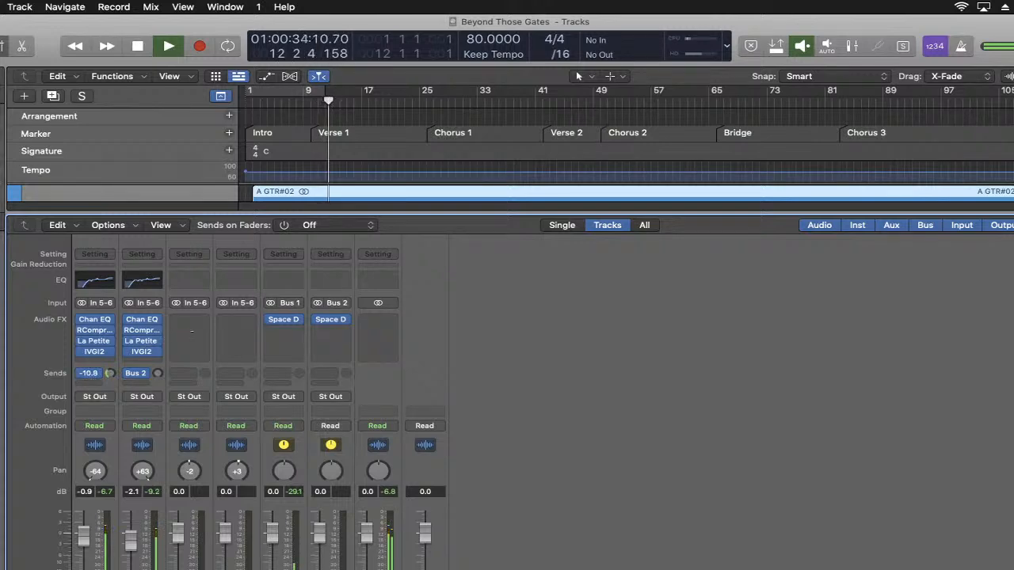
{"action": "key", "text": "space"}
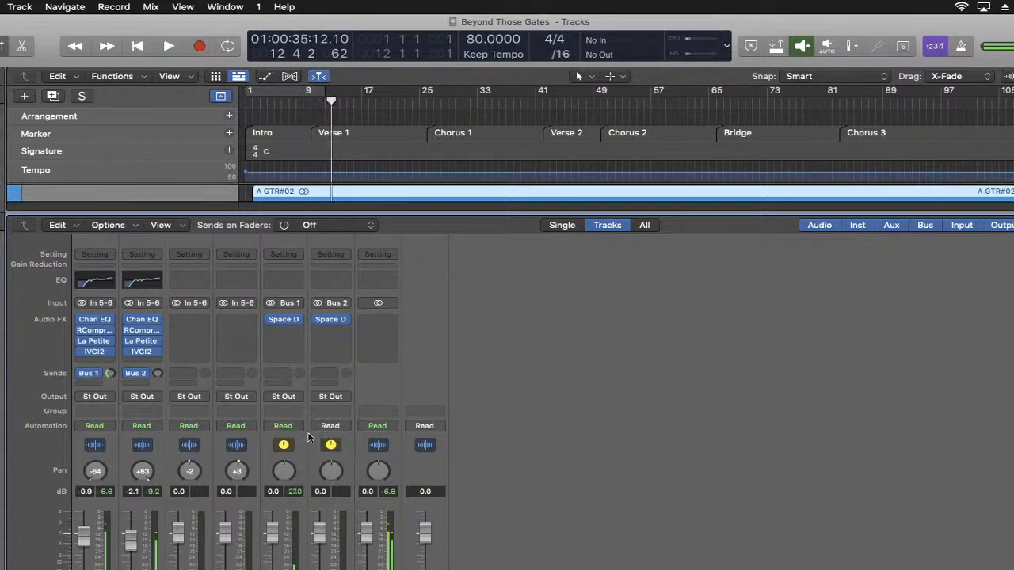
- Select the Bus 1 auxiliary strip, open its Space Designer, and reposition the plug-in window
{"action": "left_click", "coordinate": [301, 522]}
{"action": "mouse_move", "coordinate": [285, 321]}
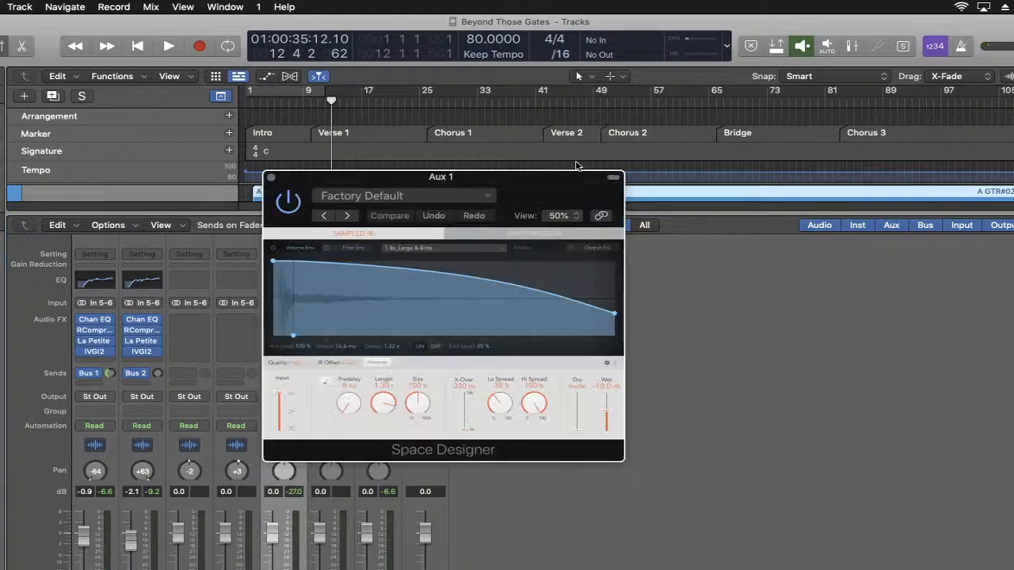
{"action": "left_click_drag", "start_coordinate": [546, 190], "coordinate": [515, 171]}
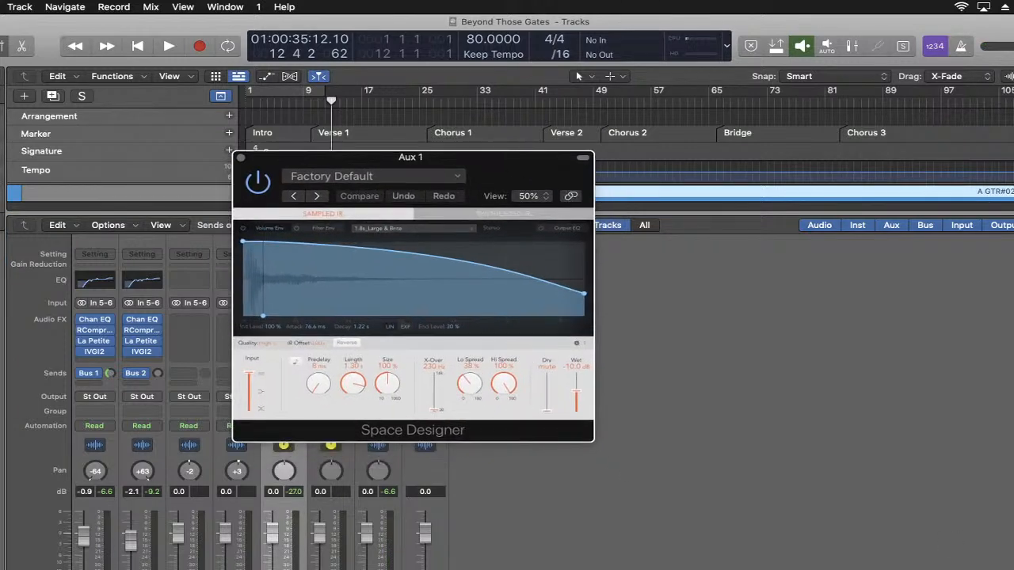
- Check the YouTube Studio live chat in the browser, minimize its window, and return to the Logic Pro project
{"action": "left_click", "coordinate": [936, 567]}
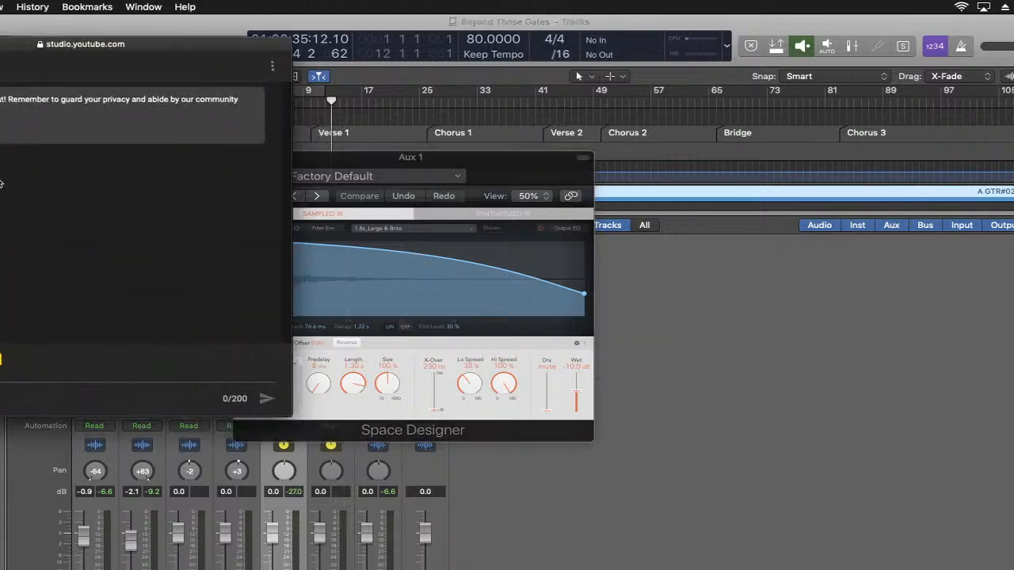
{"action": "key", "text": "super+m"}
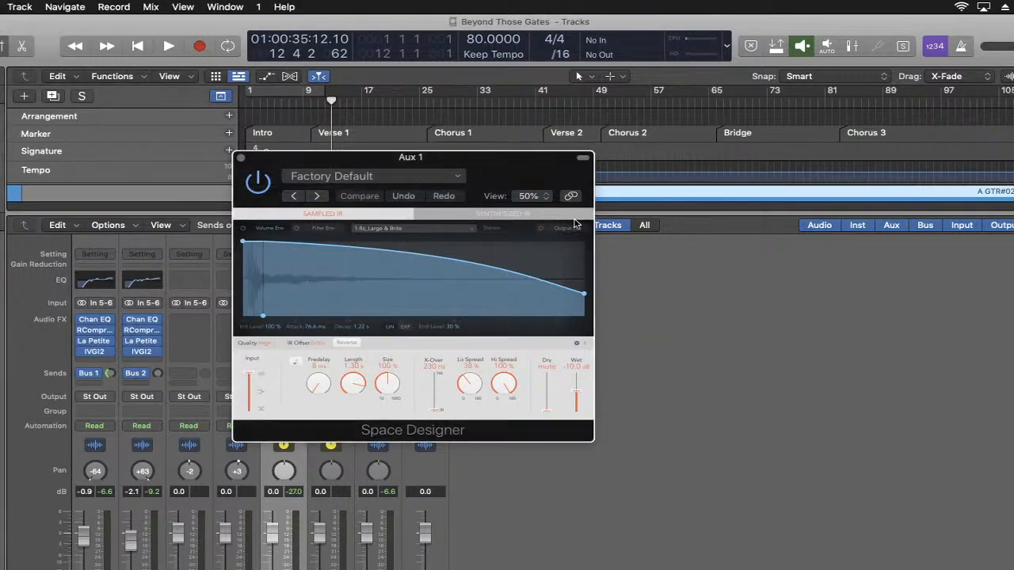
- Load the 04.4s Big Plate preset from the large-space plate reverbs into the Bus 1 auxiliary's Space Designer
{"action": "left_click", "coordinate": [409, 179]}
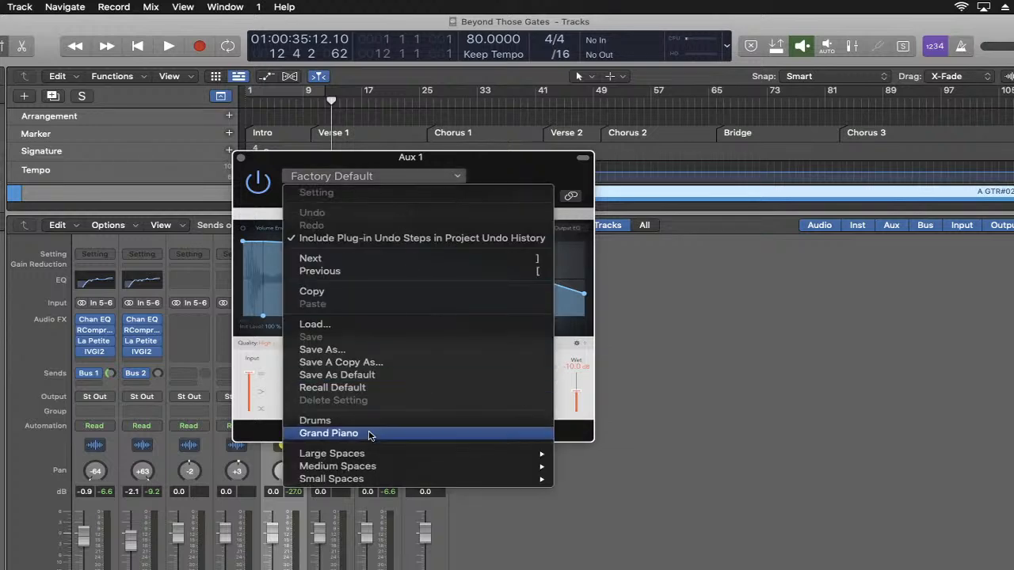
{"action": "mouse_move", "coordinate": [367, 454]}
{"action": "mouse_move", "coordinate": [638, 469]}
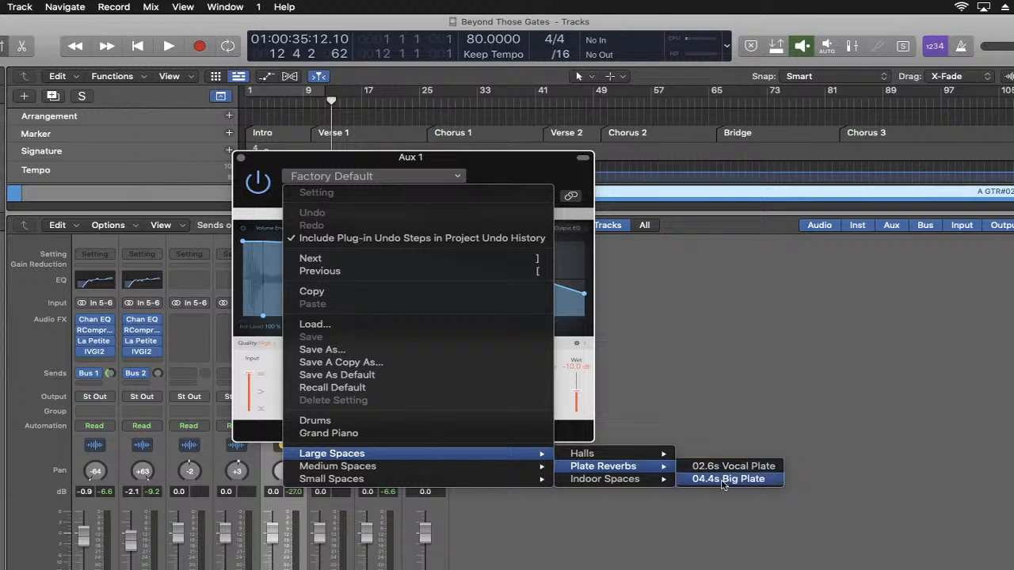
{"action": "left_click", "coordinate": [723, 480]}
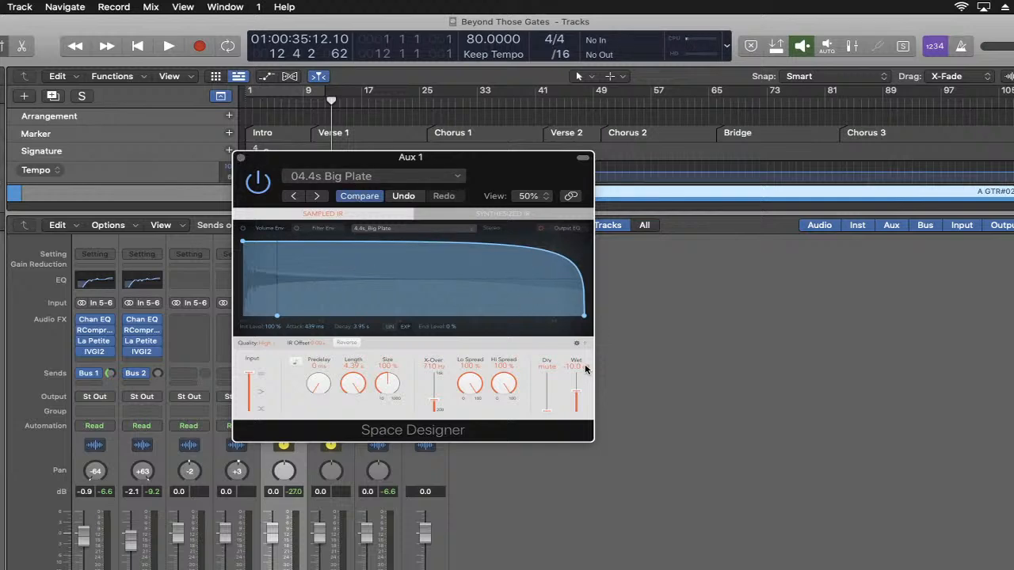
- Audition the plate reverb while fine-tuning the first guitar's Bus 1 send, close Space Designer, and stop playback
{"action": "key", "text": "space"}
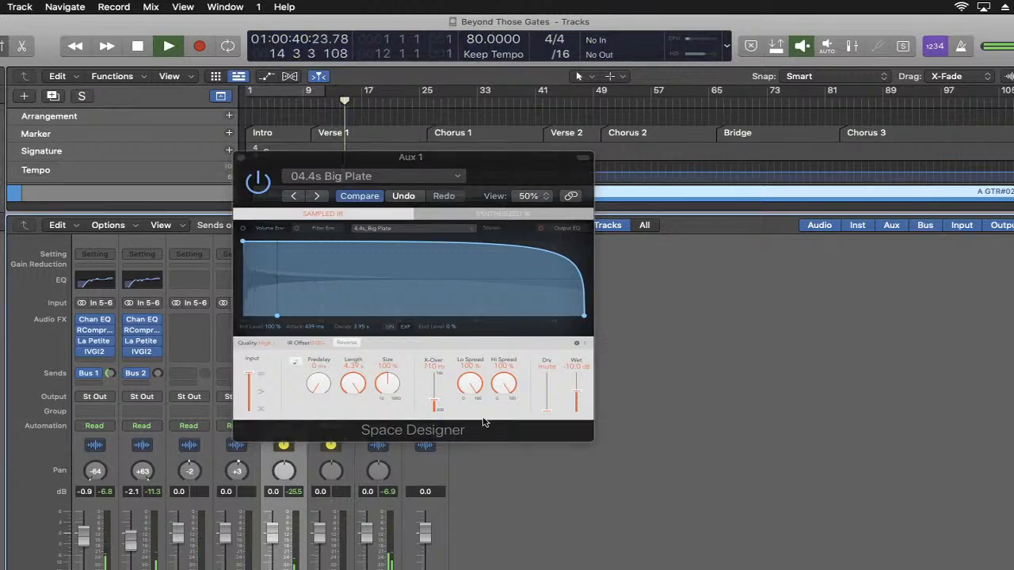
{"action": "left_click", "coordinate": [577, 394]}
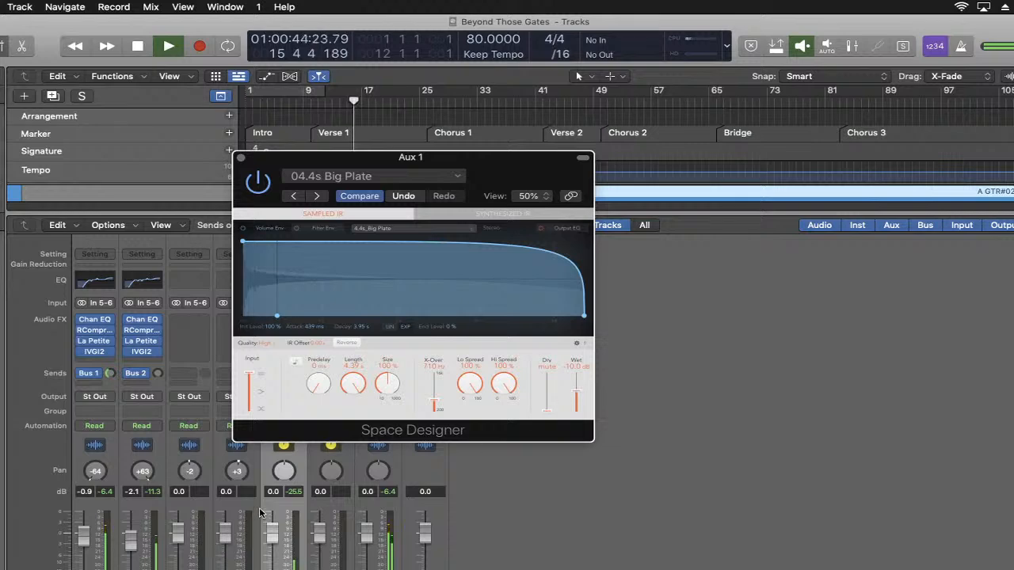
{"action": "left_click_drag", "start_coordinate": [110, 372], "coordinate": [110, 375]}
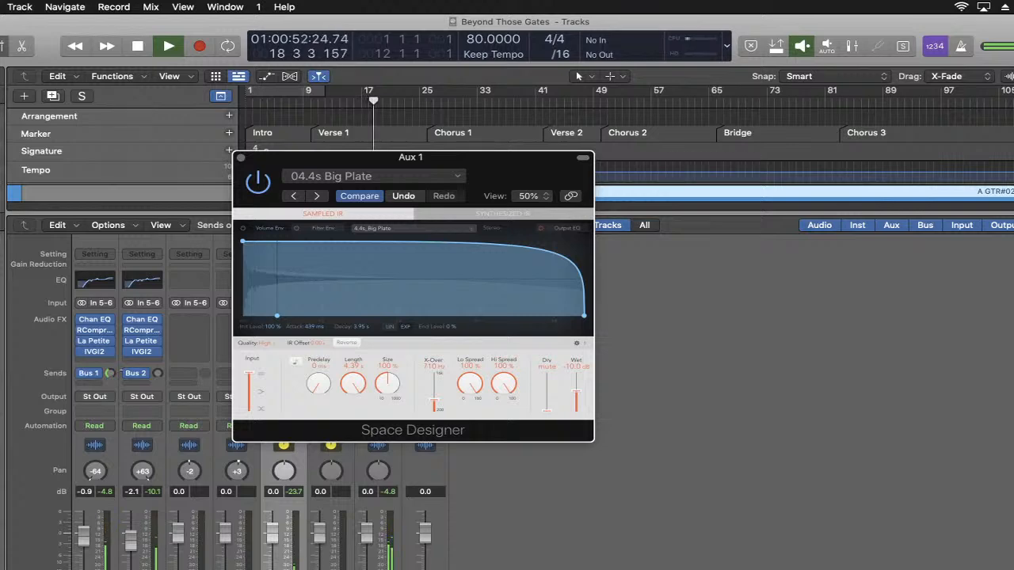
{"action": "left_click", "coordinate": [120, 370]}
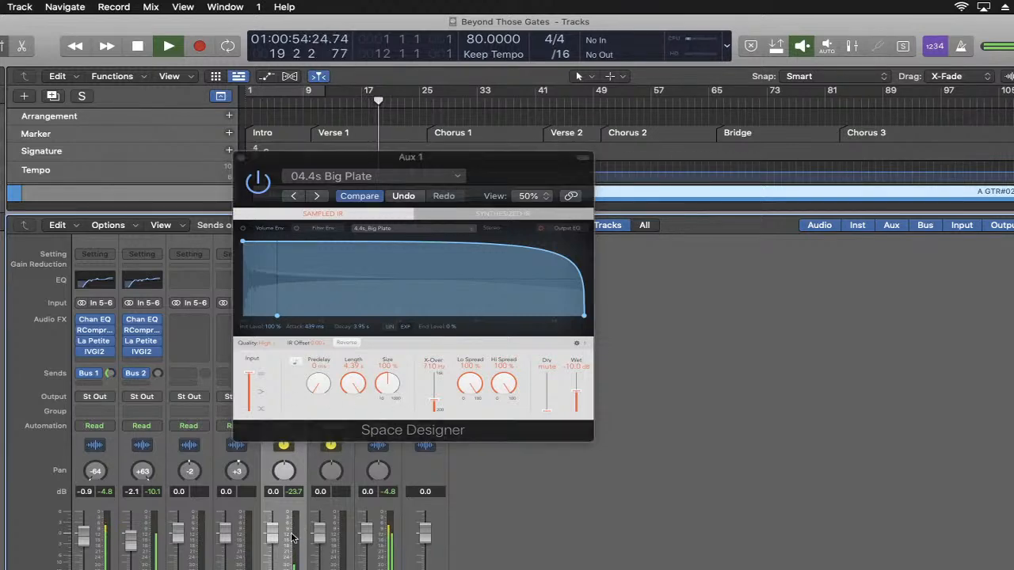
{"action": "left_click", "coordinate": [241, 158]}
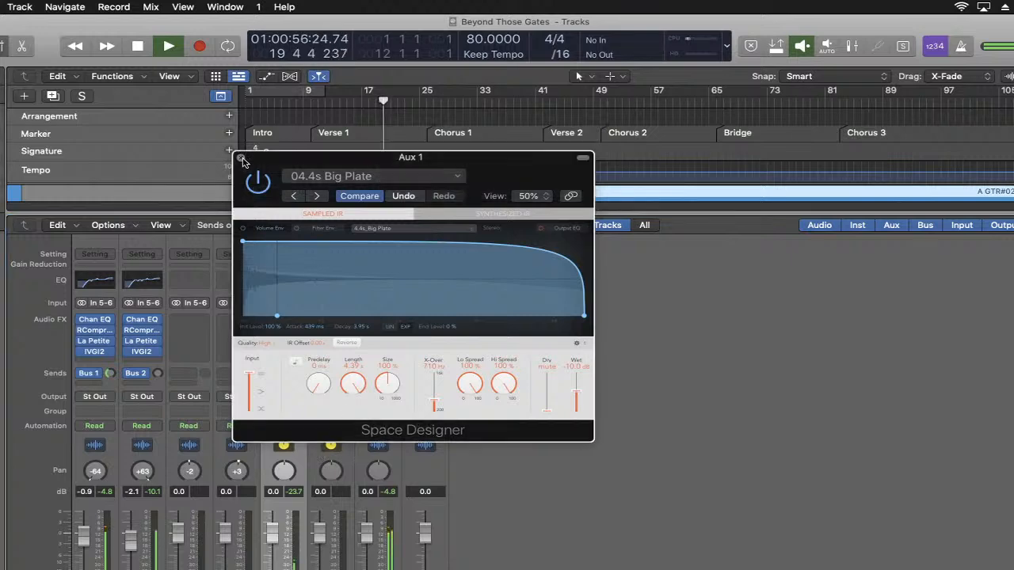
{"action": "key", "text": "space"}
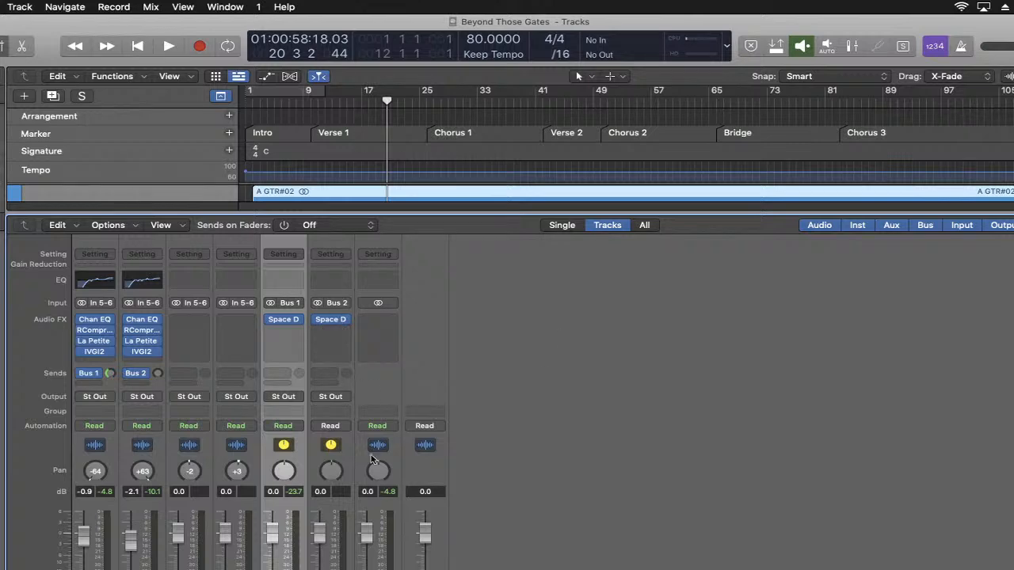
- Select the Bus 2 auxiliary strip, raise the second guitar's Bus 2 send to about -10.5 dB during playback, and stop the song
{"action": "left_click", "coordinate": [352, 521]}
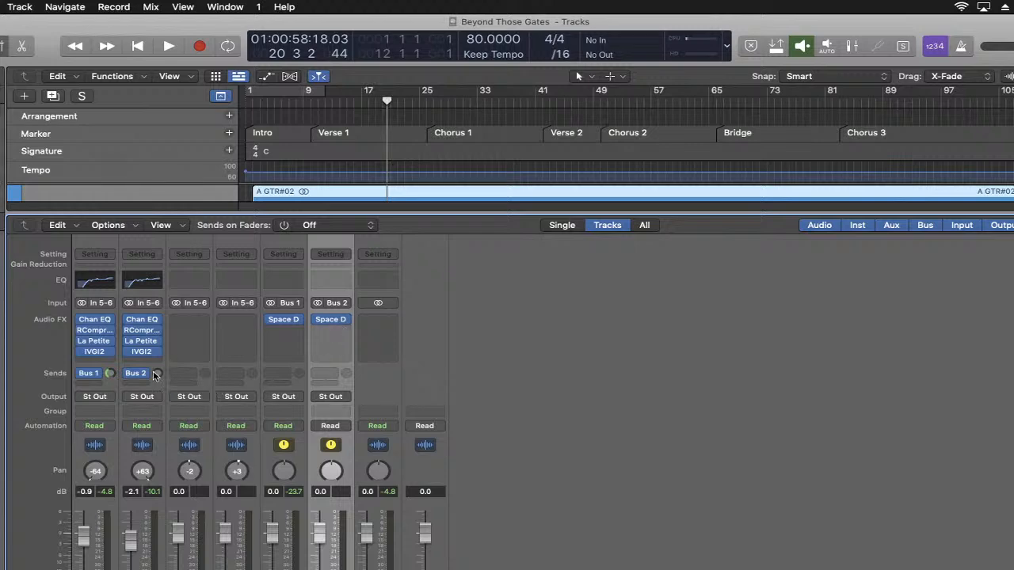
{"action": "left_click_drag", "start_coordinate": [155, 377], "coordinate": [155, 369]}
{"action": "key", "text": "space"}
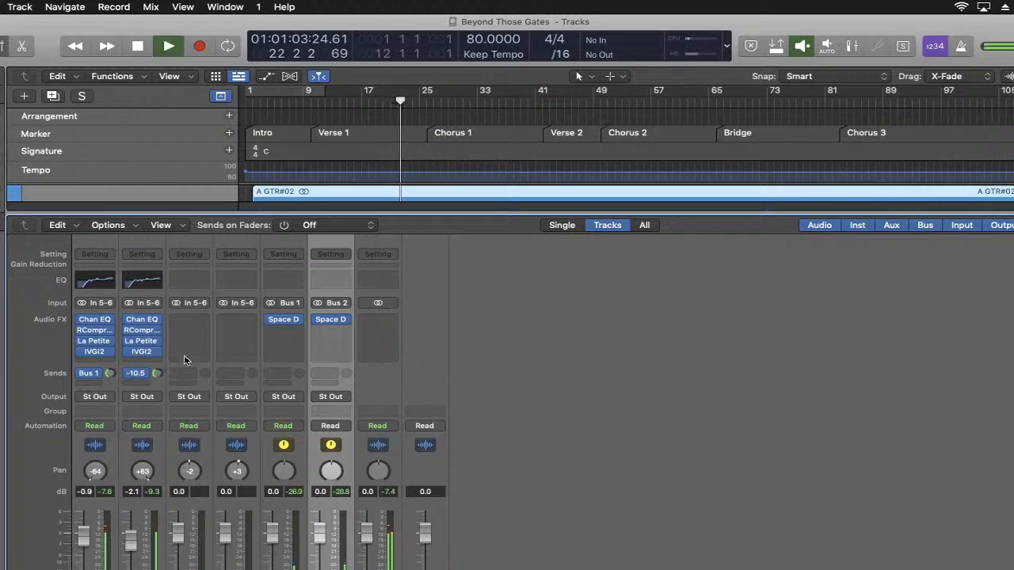
{"action": "key", "text": "space"}
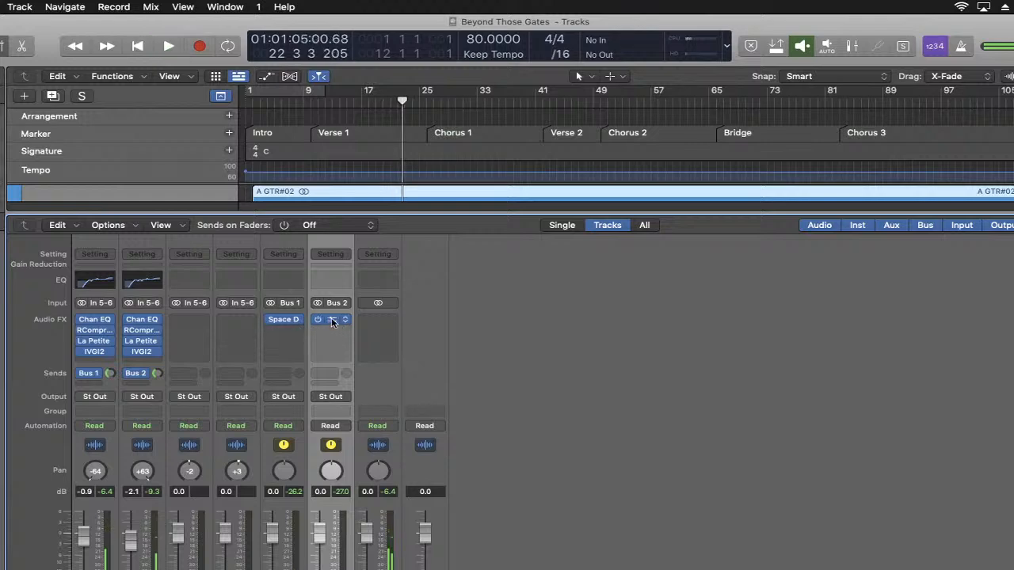
- Load the 06.6s Botta Church preset from the large-space halls into the Bus 2 auxiliary's Space Designer
{"action": "left_click", "coordinate": [284, 319]}
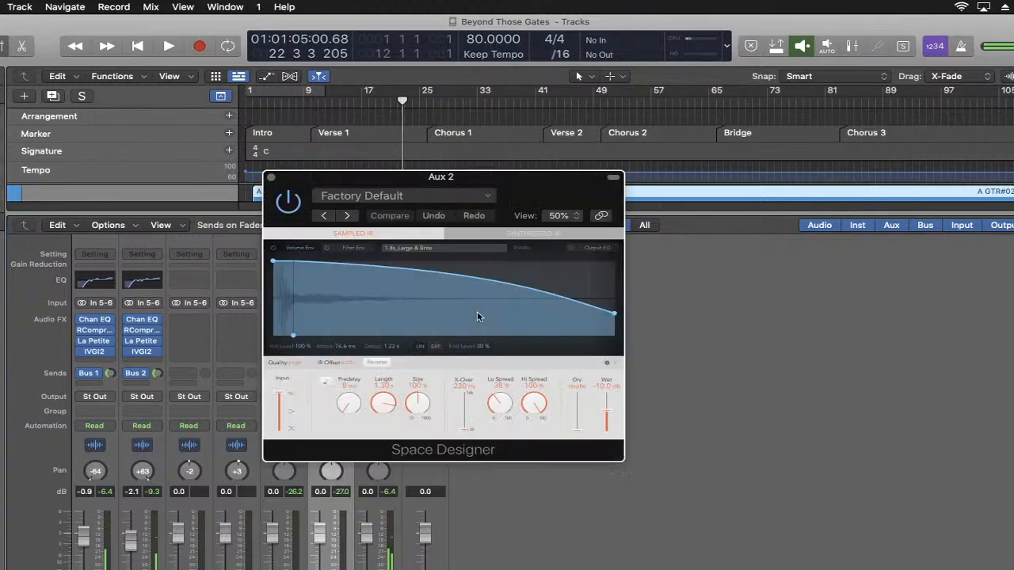
{"action": "left_click", "coordinate": [422, 197]}
{"action": "mouse_move", "coordinate": [439, 475]}
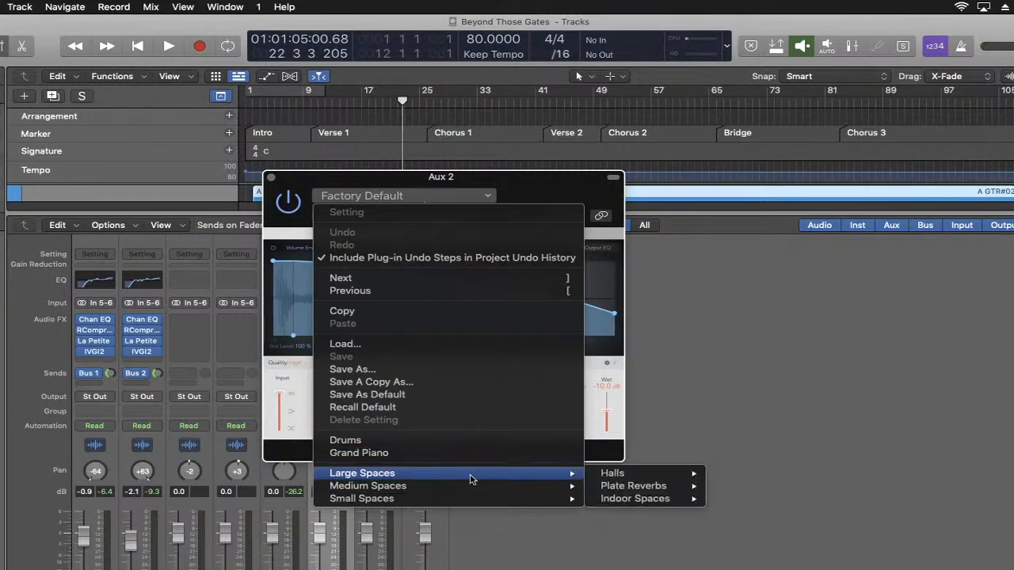
{"action": "mouse_move", "coordinate": [602, 474]}
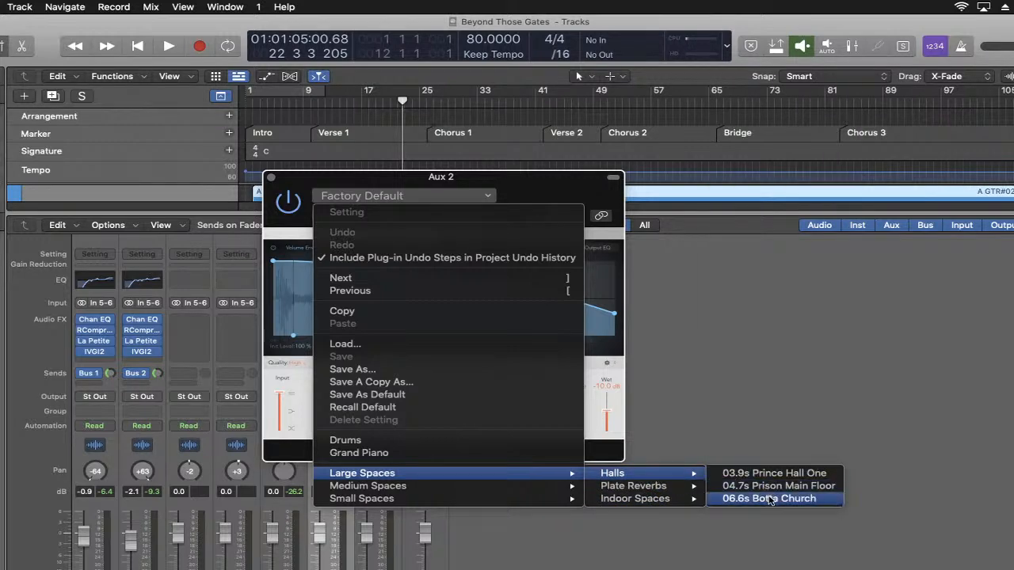
{"action": "left_click", "coordinate": [768, 499]}
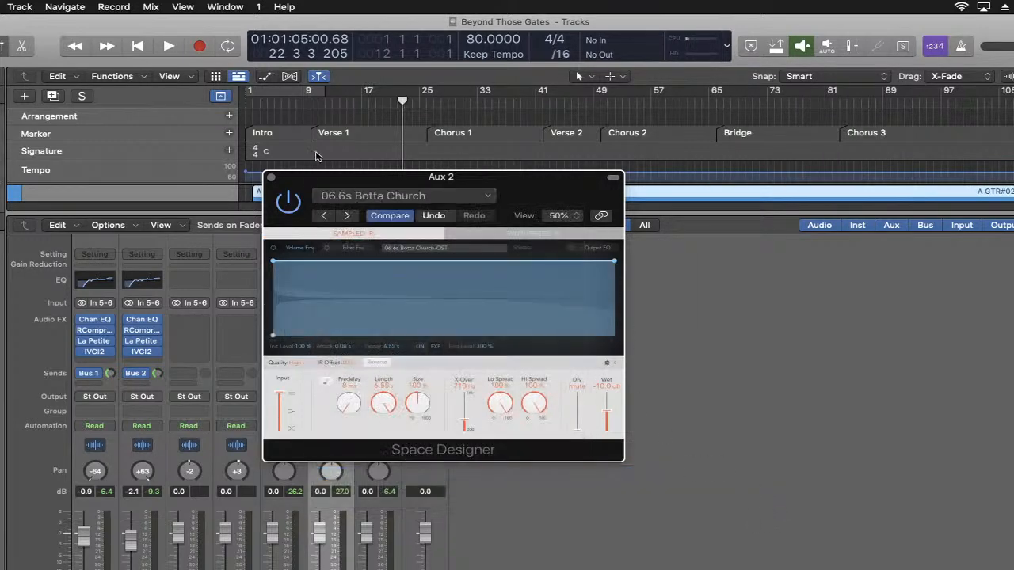
- Audition the church reverb, briefly soloing the Bus 2 auxiliary, stop playback, and close Space Designer
{"action": "key", "text": "space"}
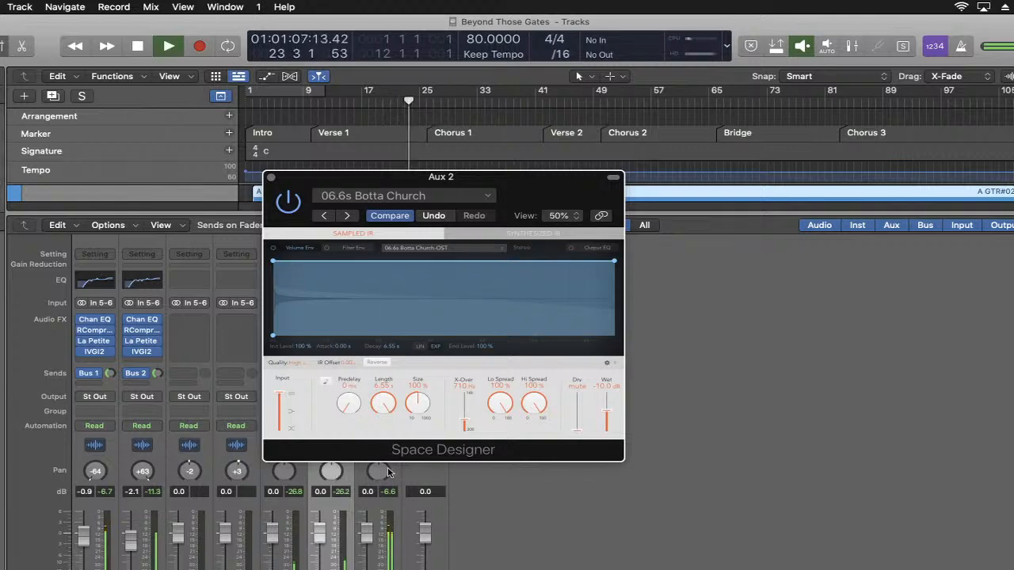
{"action": "left_click_drag", "start_coordinate": [605, 415], "coordinate": [608, 415]}
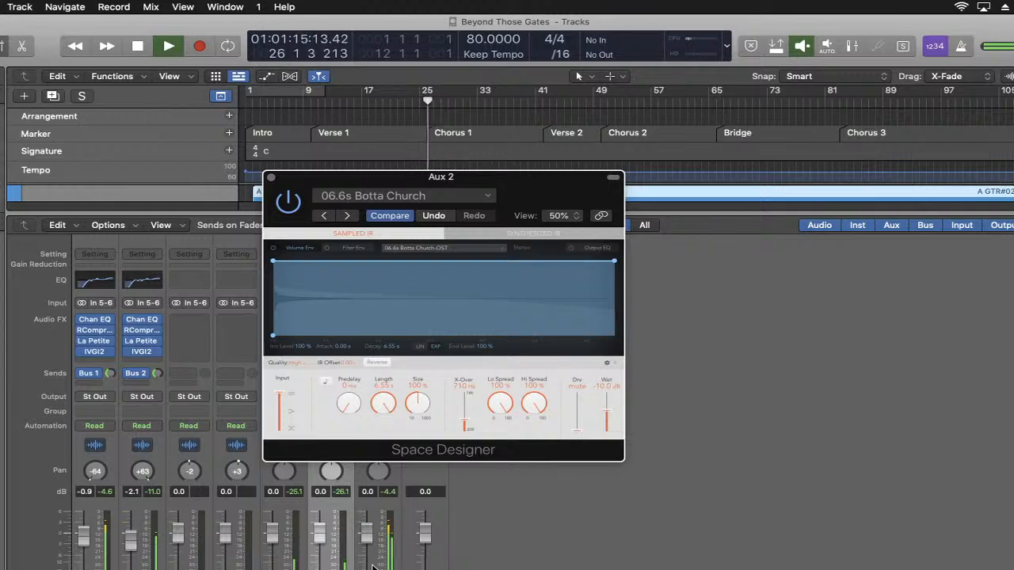
{"action": "left_click", "coordinate": [341, 569]}
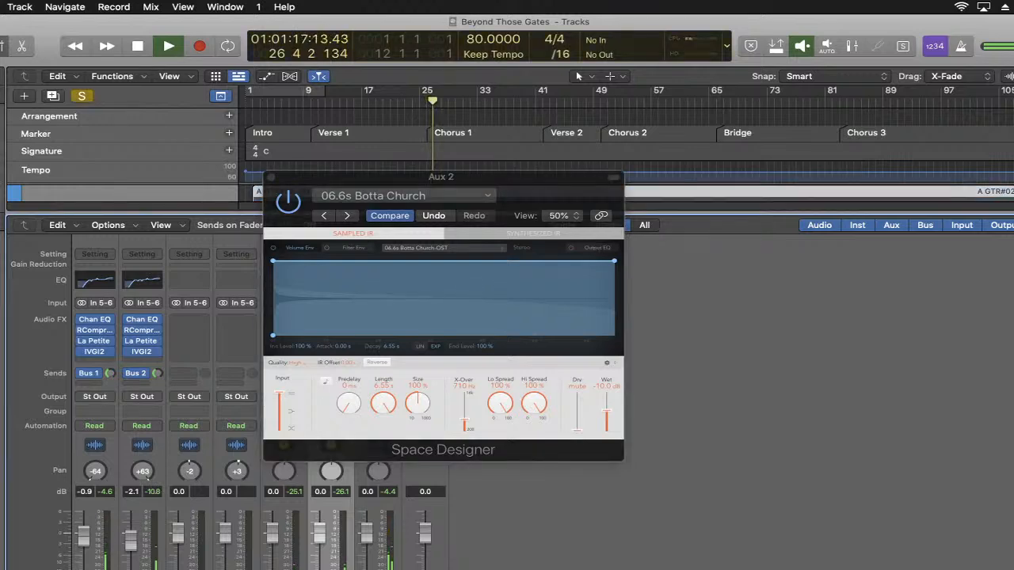
{"action": "left_click", "coordinate": [341, 569]}
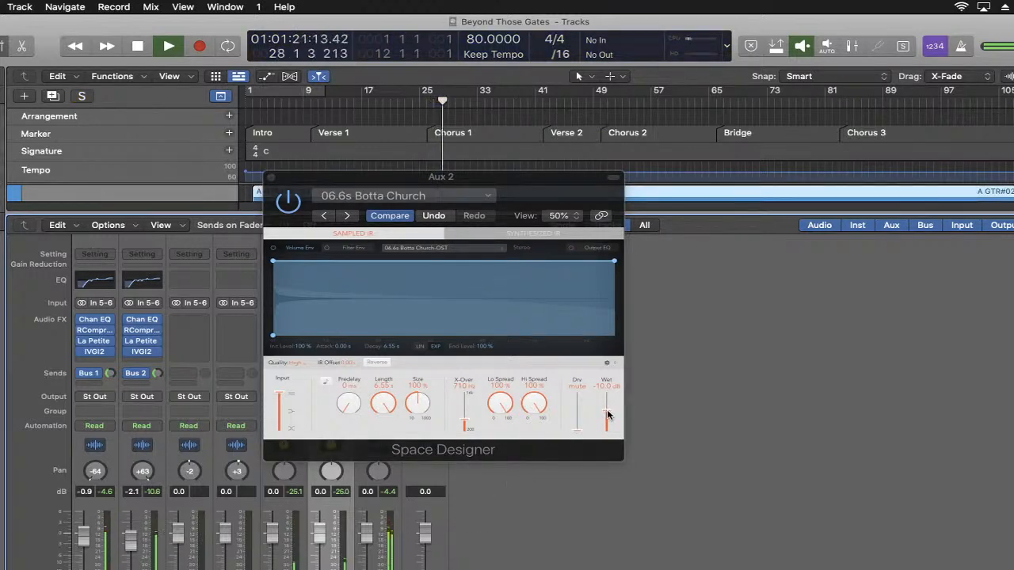
{"action": "key", "text": "space"}
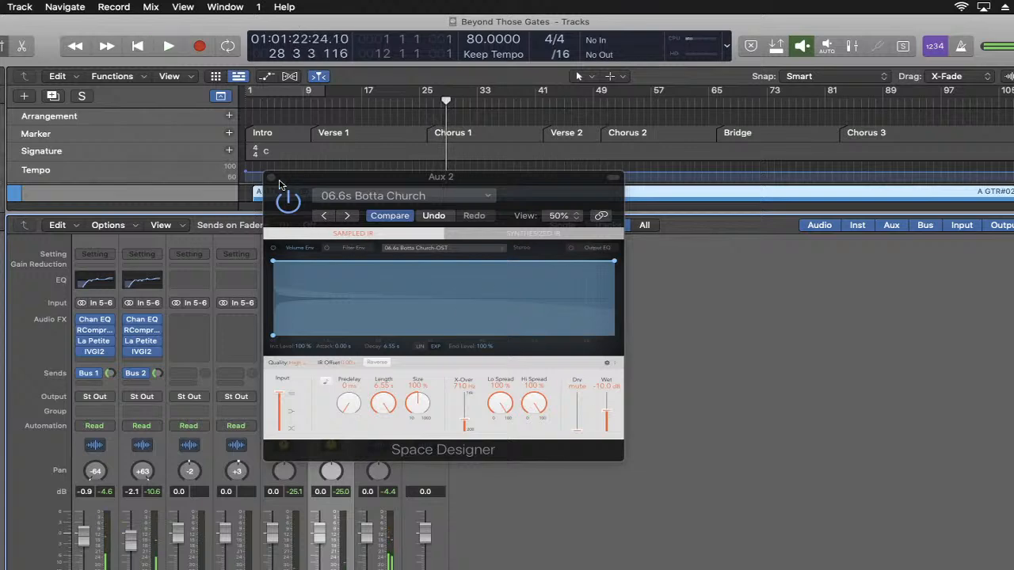
{"action": "left_click", "coordinate": [270, 177]}
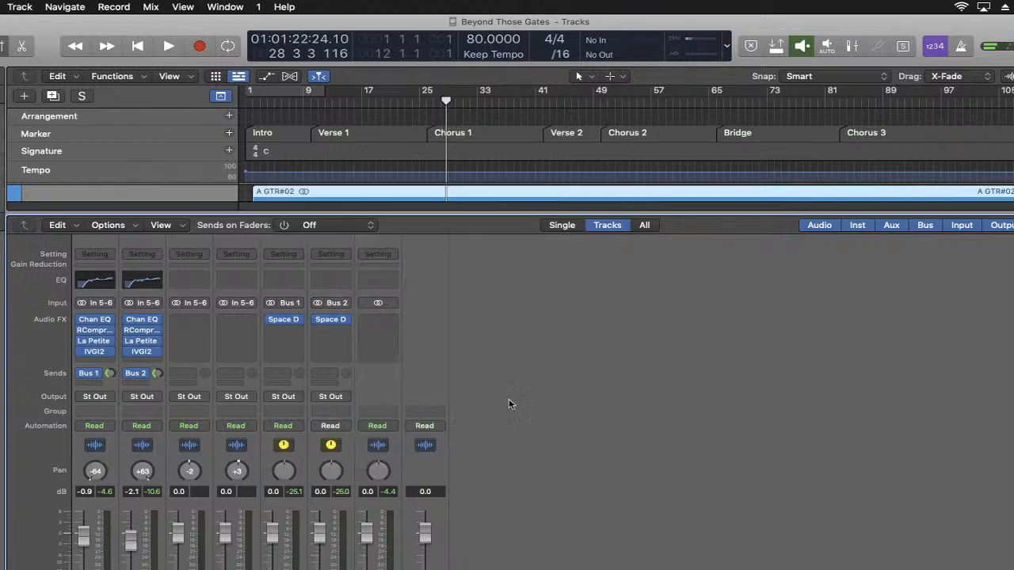
- Play the song from the beginning, lower the Bus 1 auxiliary's fader to -1.0 dB and Bus 2's to -1.7 dB, and stop playback
{"action": "left_click", "coordinate": [343, 532]}
{"action": "left_click", "coordinate": [301, 539]}
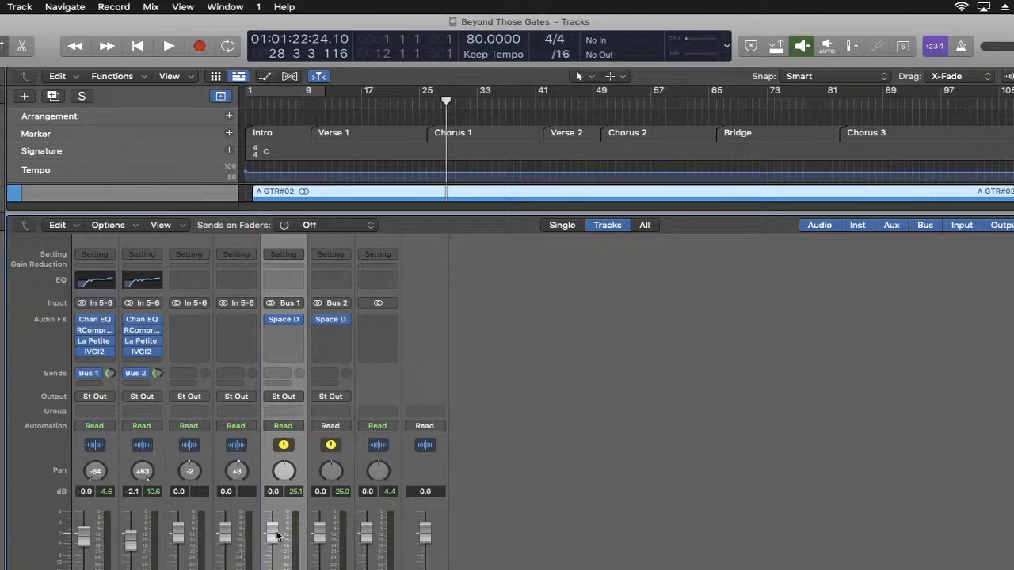
{"action": "key", "text": "space"}
{"action": "left_click", "coordinate": [136, 47]}
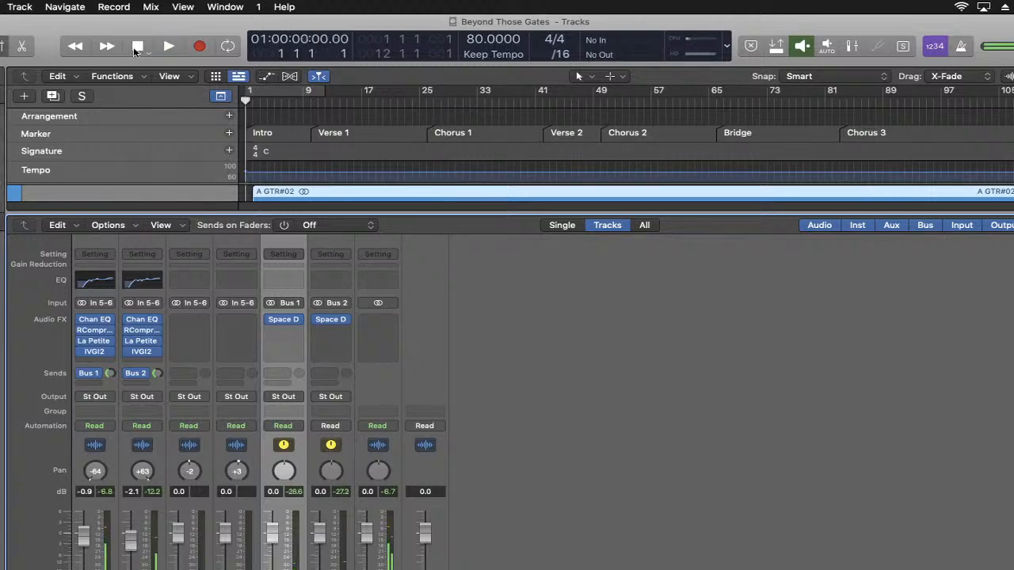
{"action": "key", "text": "space"}
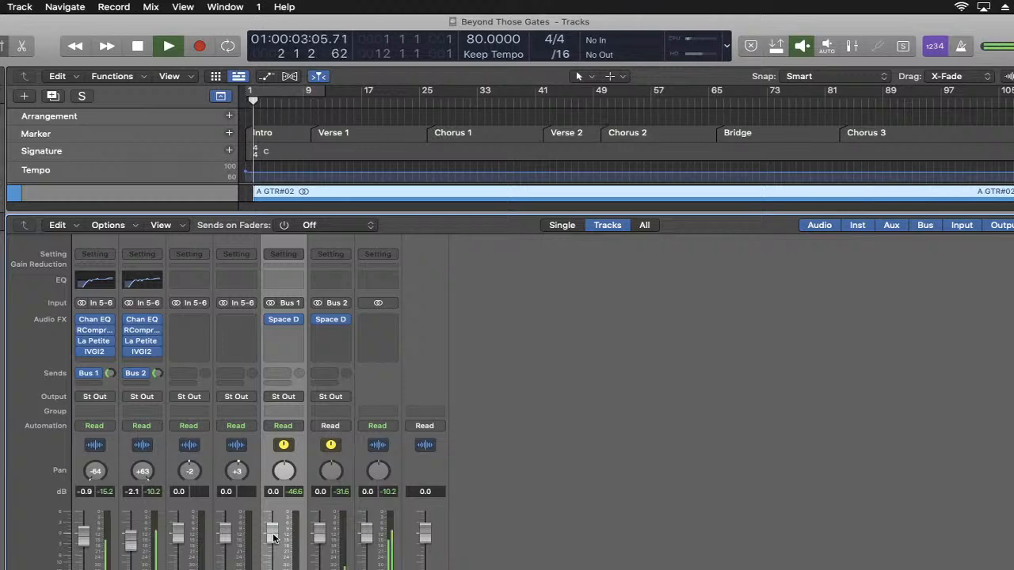
{"action": "left_click_drag", "start_coordinate": [273, 538], "coordinate": [319, 543]}
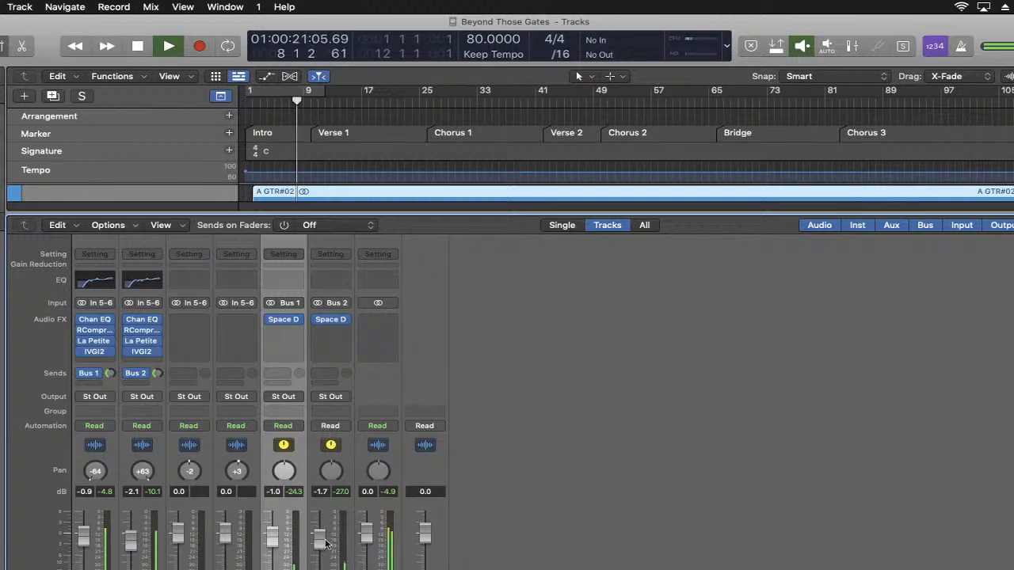
{"action": "key", "text": "space"}
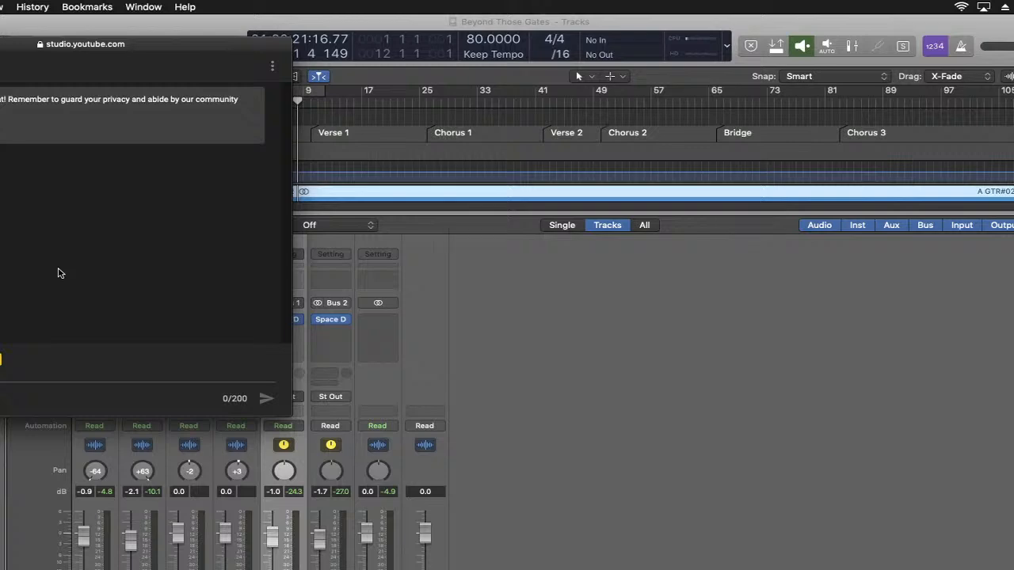
- Check the YouTube Studio live chat in the browser, moving its window fully into view over the project
{"action": "left_click_drag", "start_coordinate": [159, 49], "coordinate": [453, 119]}
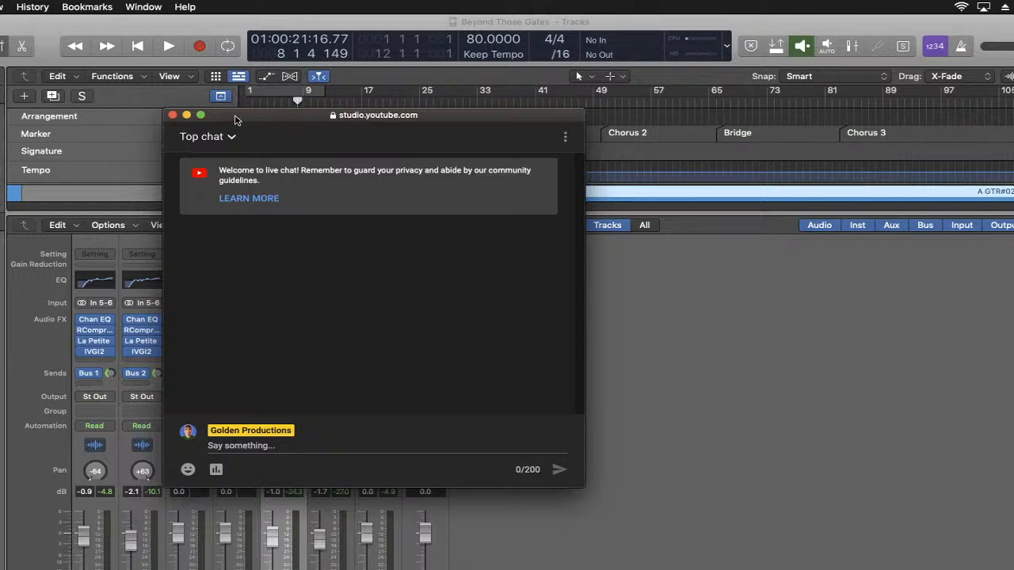
{"action": "left_click_drag", "start_coordinate": [232, 118], "coordinate": [439, 152]}
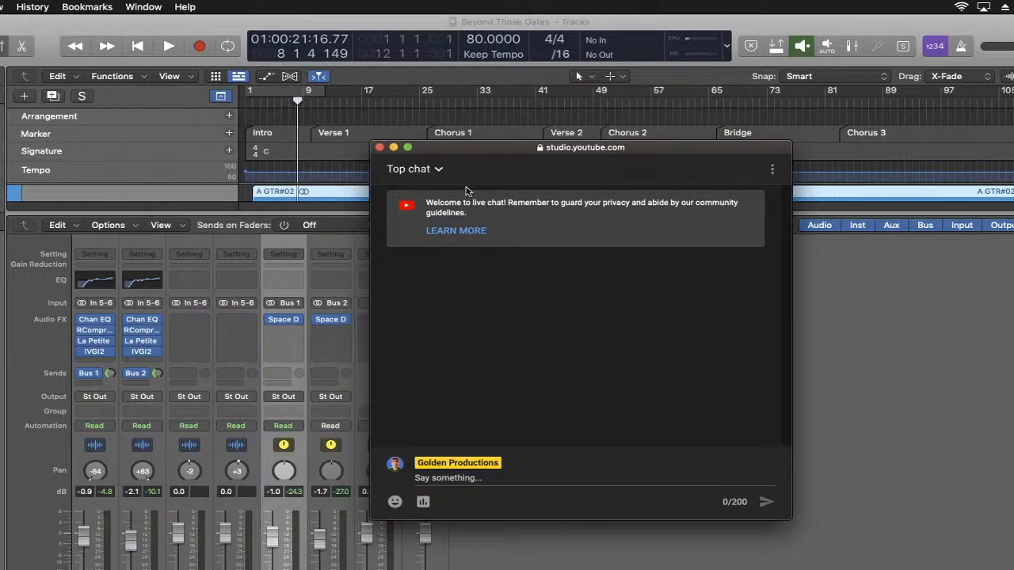